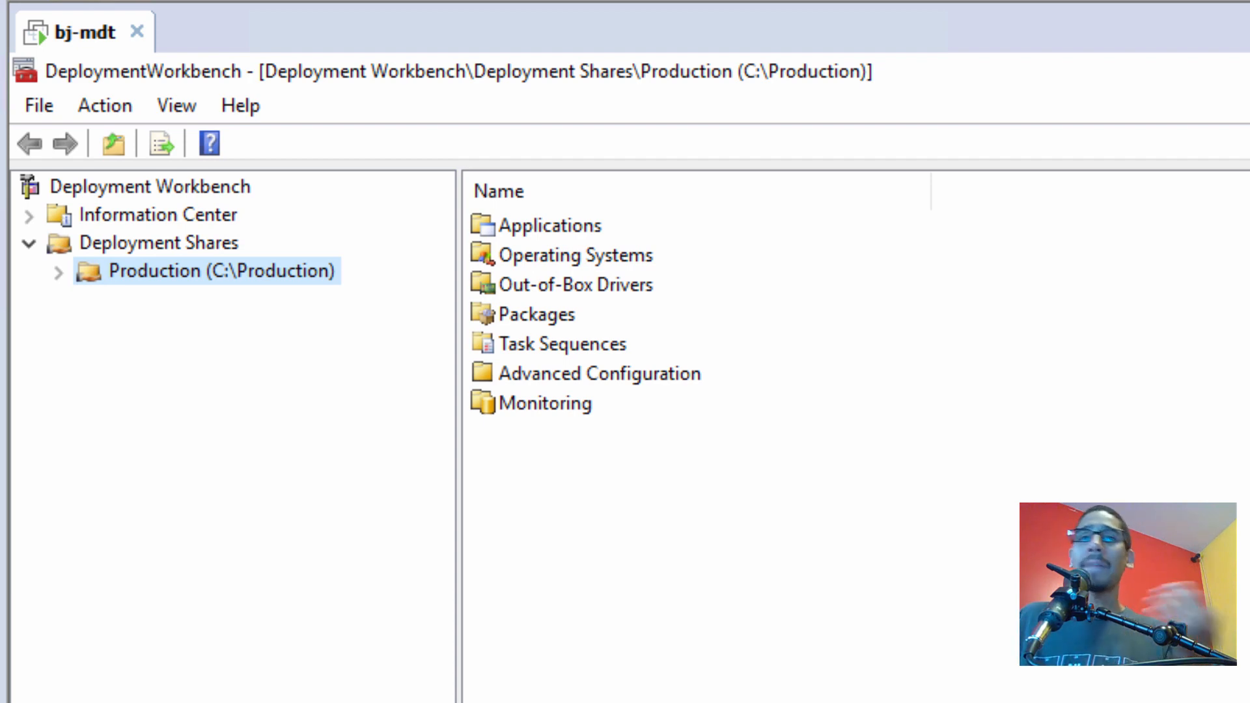
Expand Production (C:\Production) and browse its Operating Systems, Applications, Out-of-Box Drivers, Packages and Task Sequences
left_click(63, 278)
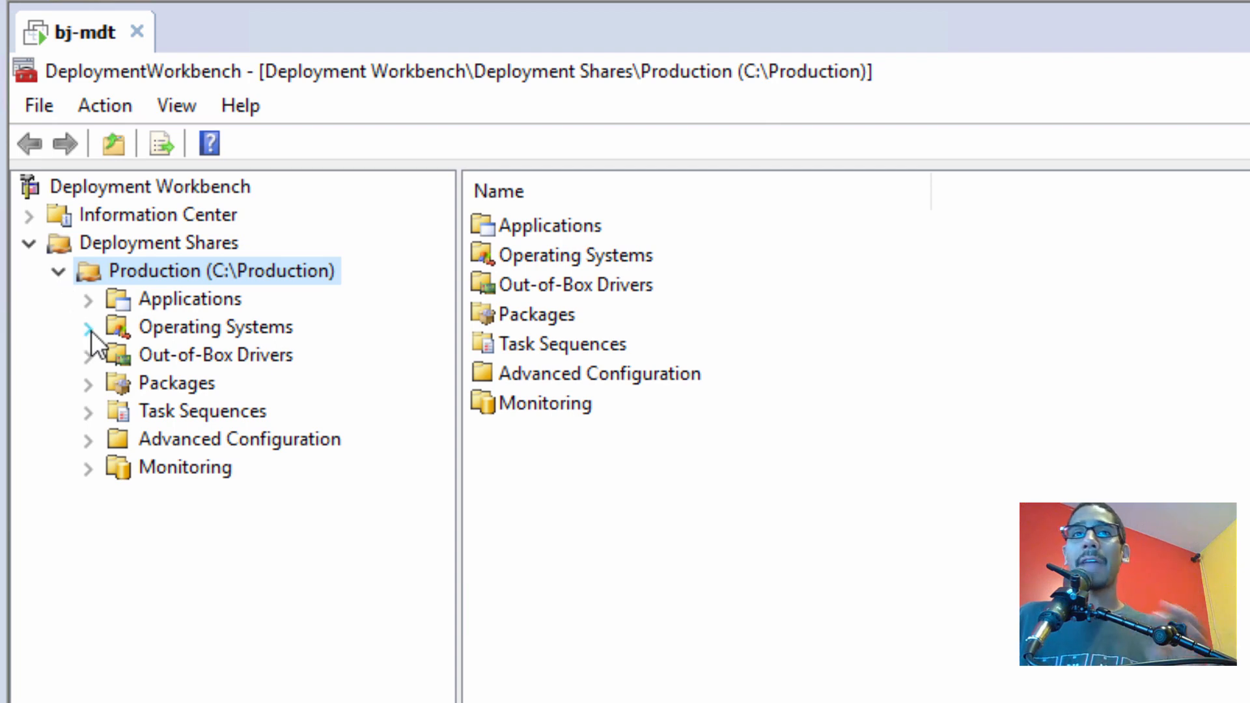
left_click(201, 319)
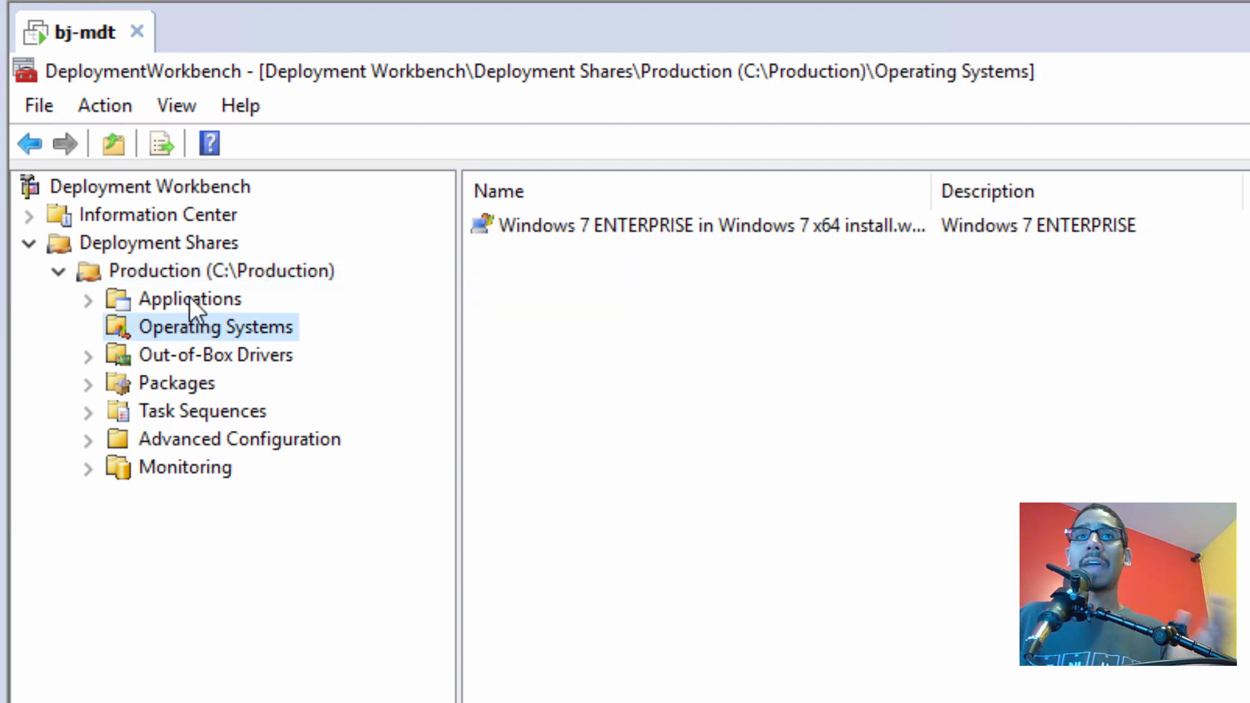
left_click(190, 295)
left_click(194, 354)
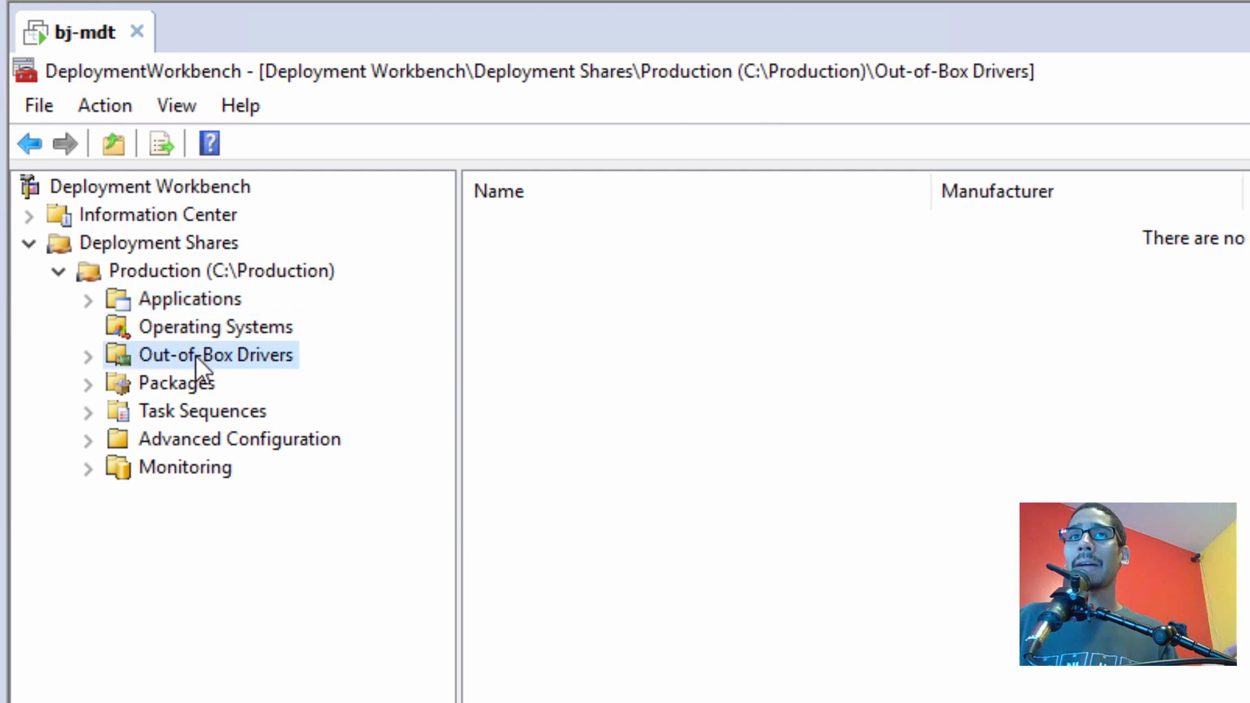
left_click(203, 386)
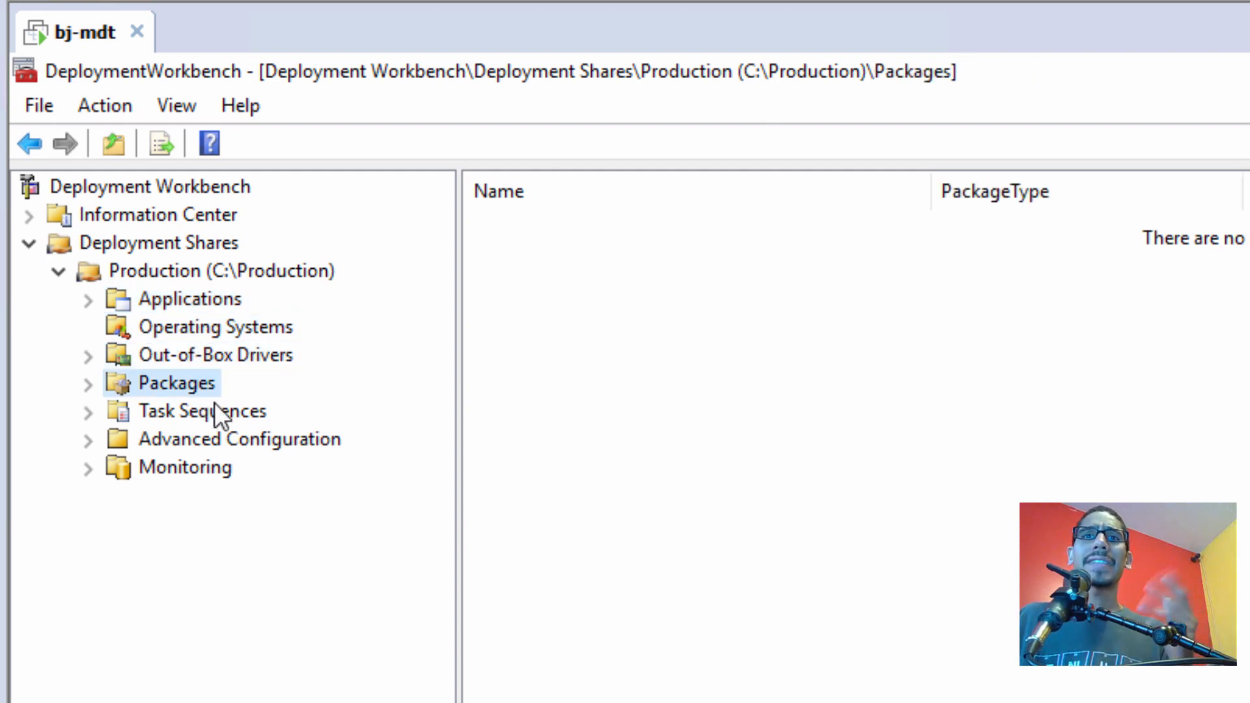
left_click(212, 405)
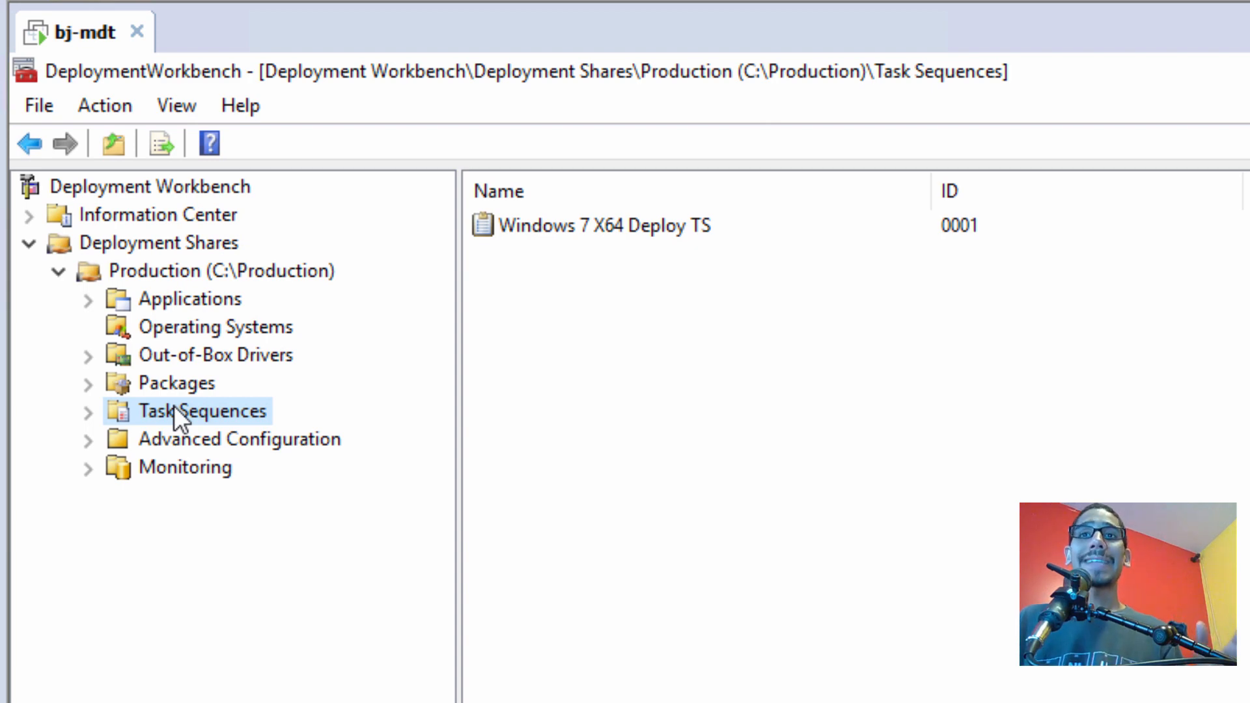
Start a new deployment share with the path C:\Testing
left_click(61, 267)
right_click(183, 240)
left_click(132, 335)
right_click(163, 241)
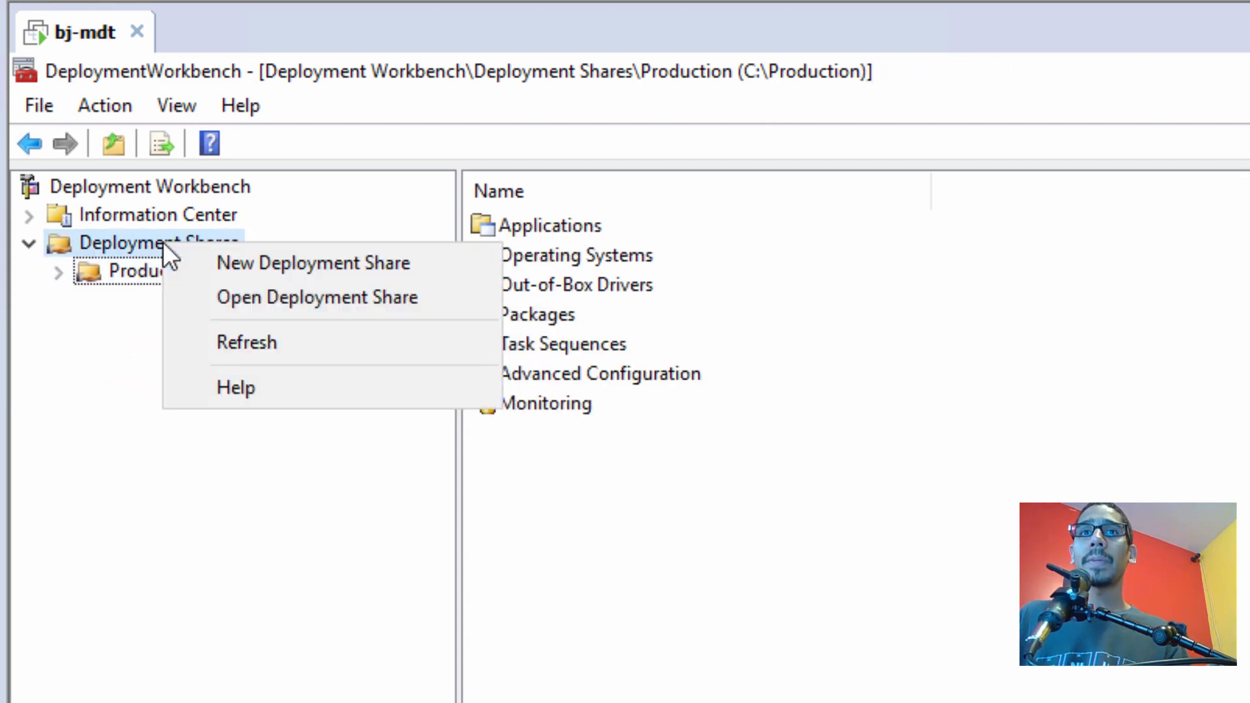
left_click(205, 261)
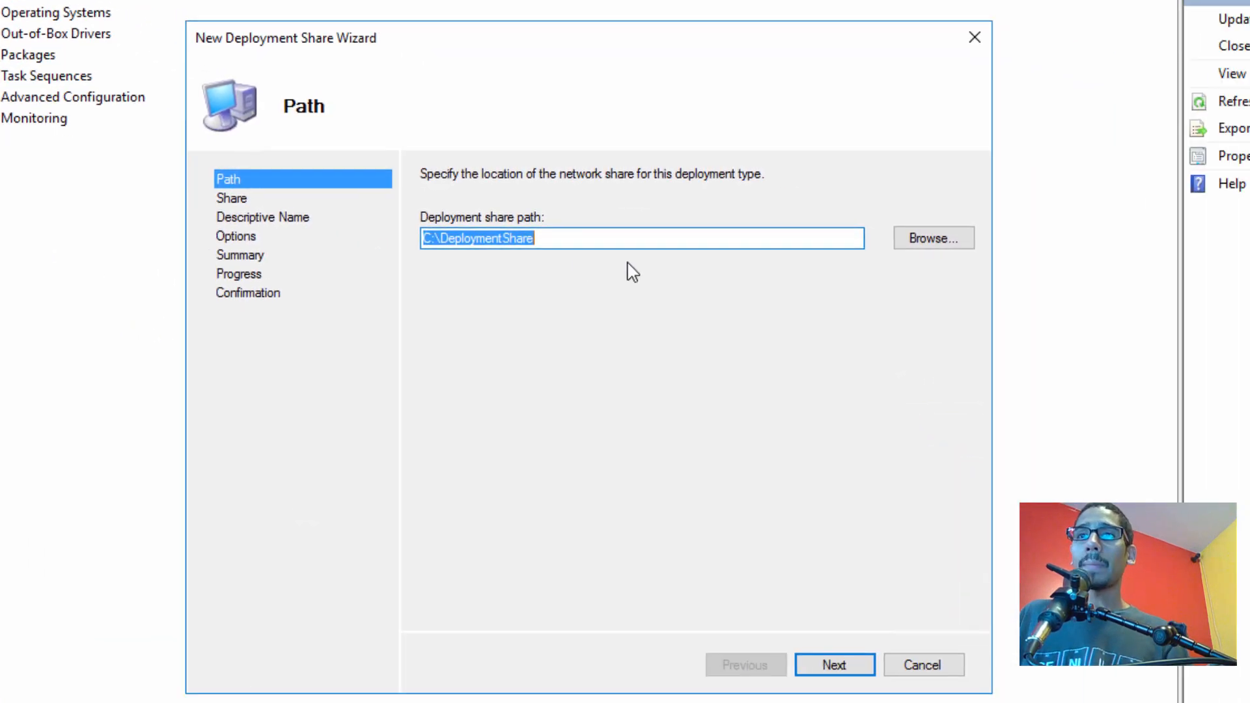
left_click_drag(592, 237, 448, 233)
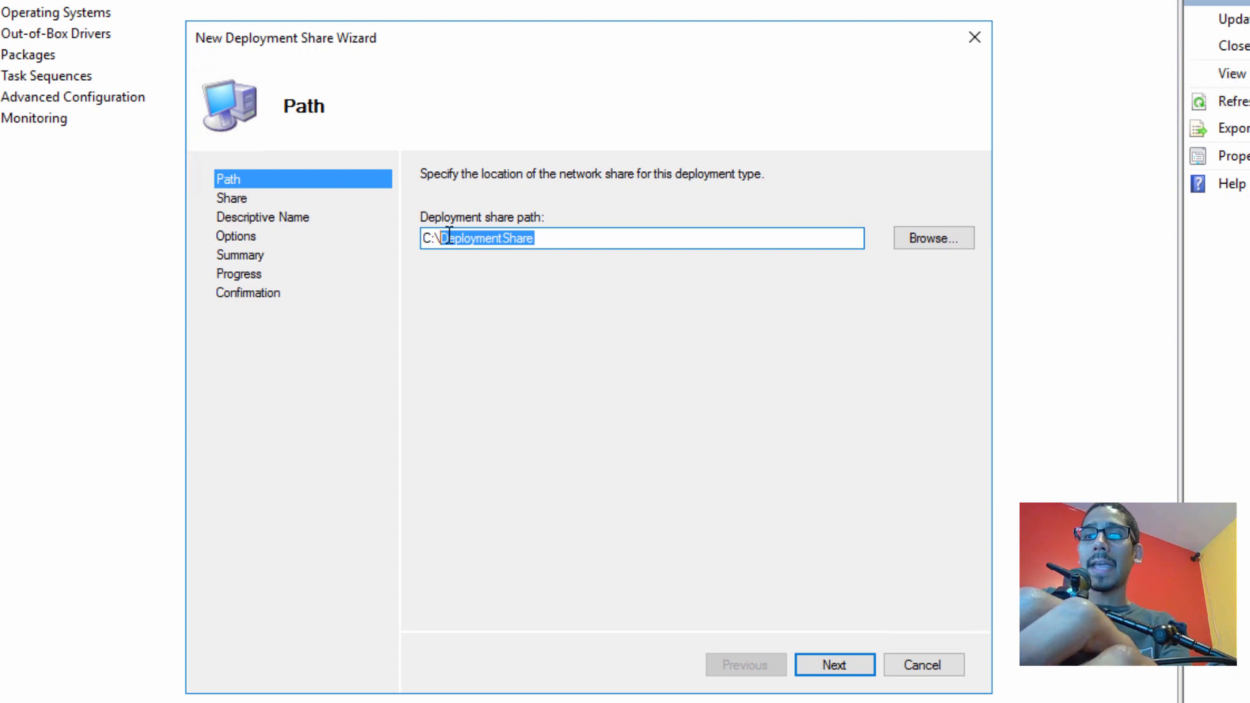
type("Testing")
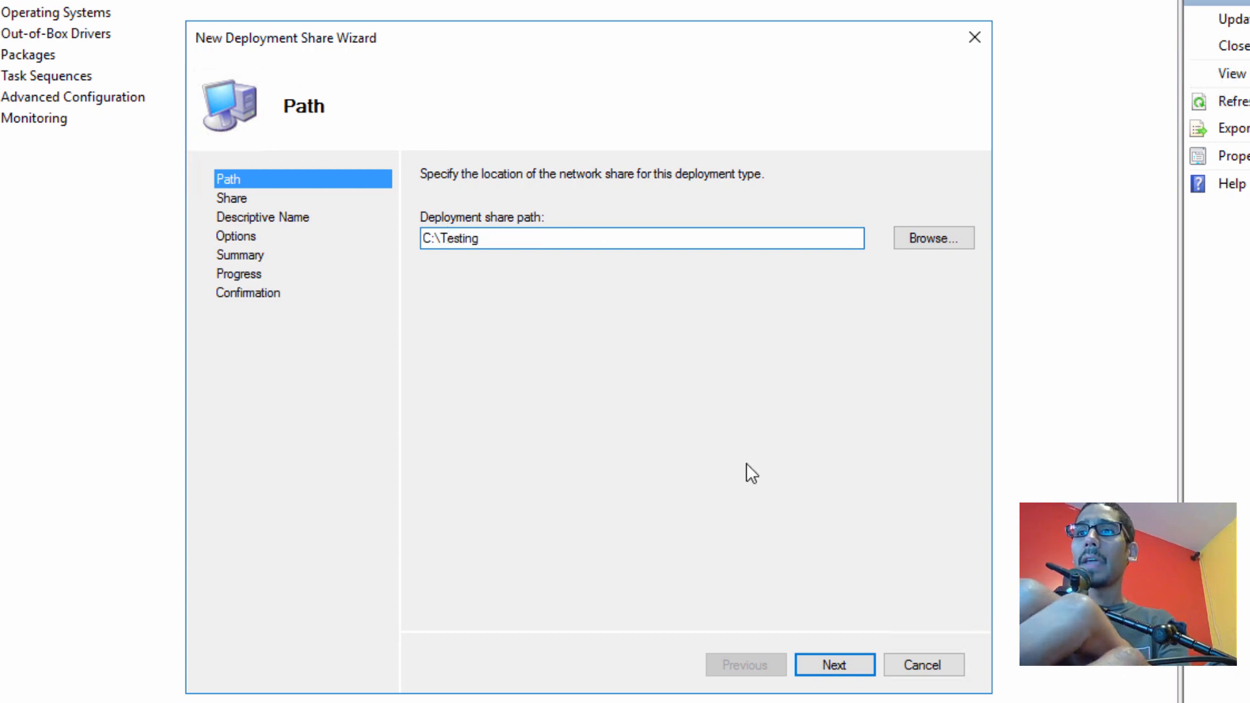
left_click(837, 667)
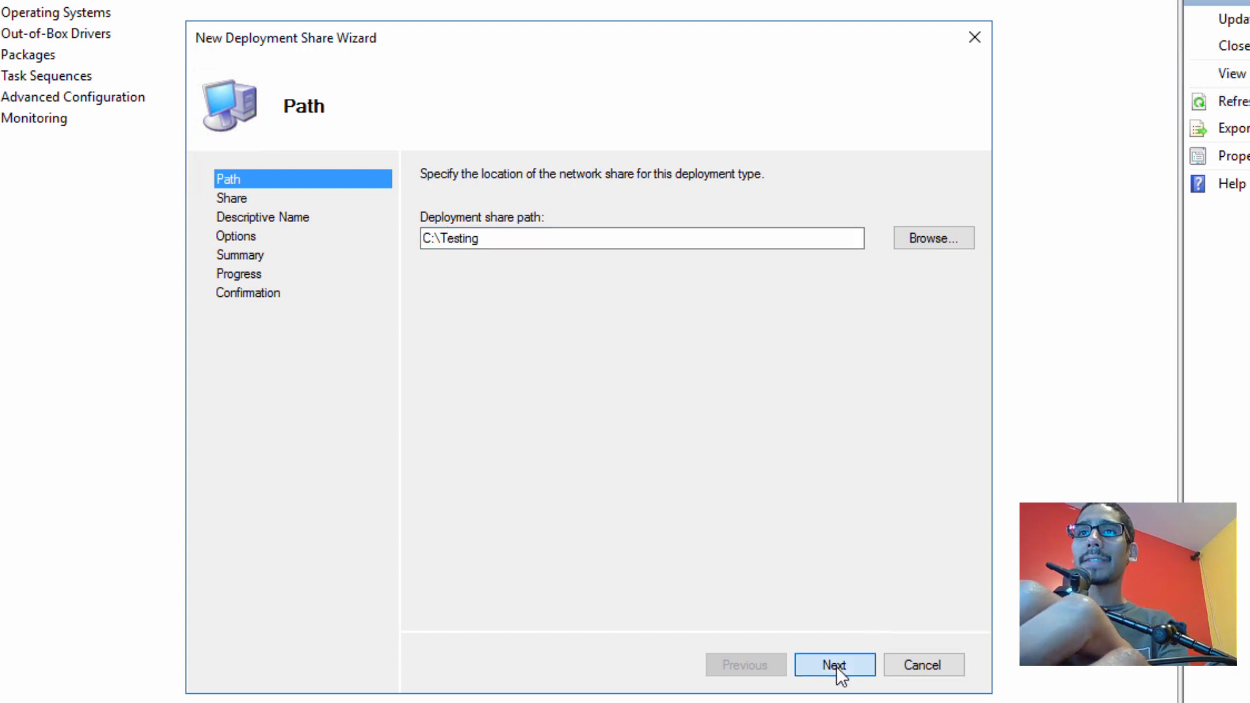
Name the share Testing$ and give it the description Testing
left_click(511, 246)
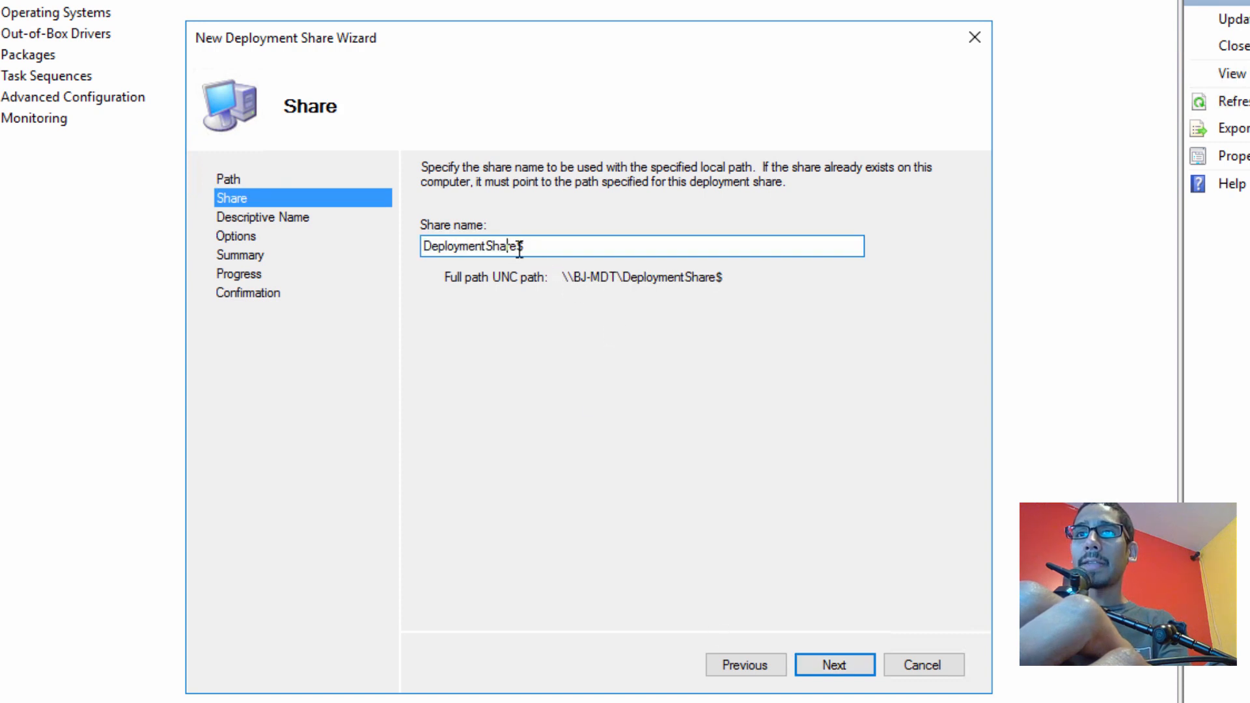
left_click_drag(518, 246, 353, 255)
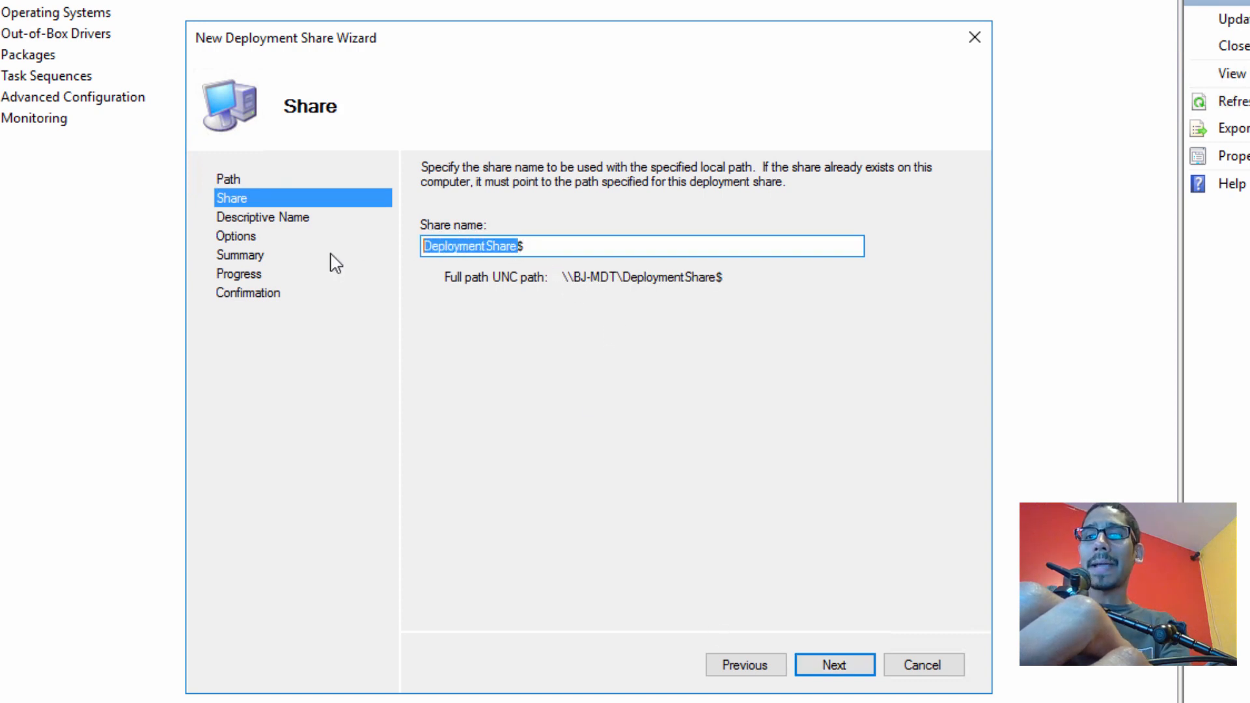
type("Testing$")
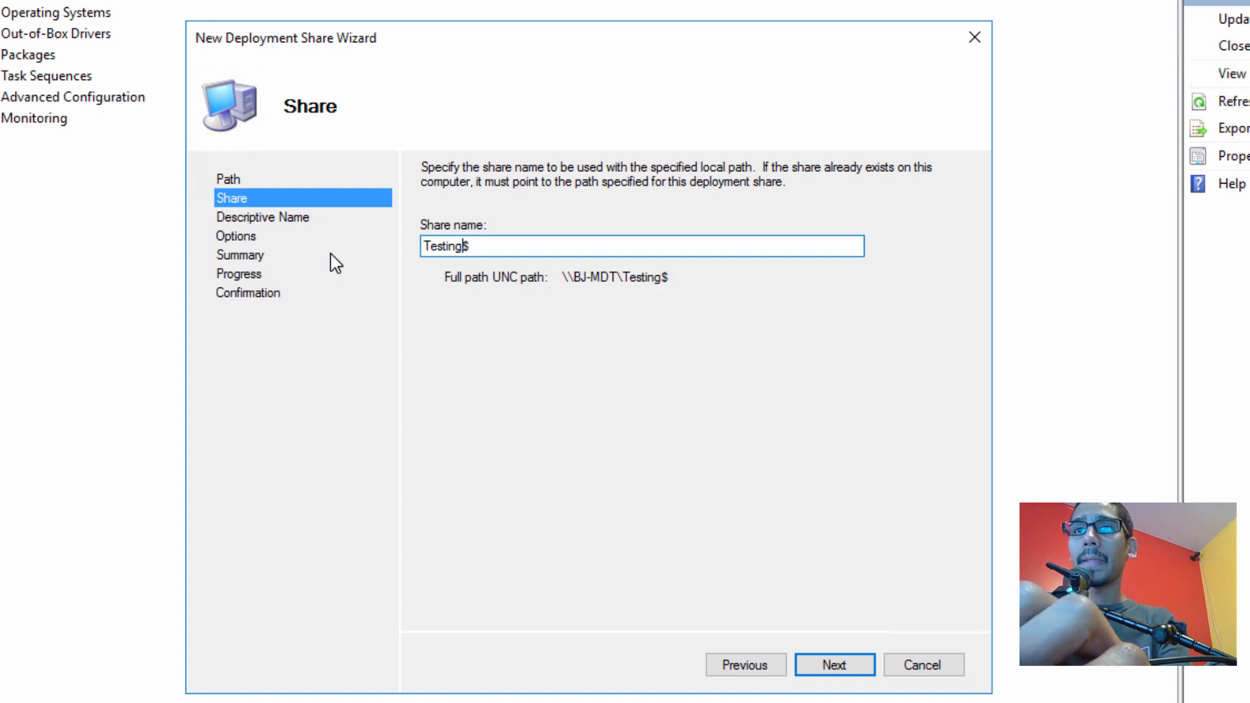
left_click(840, 665)
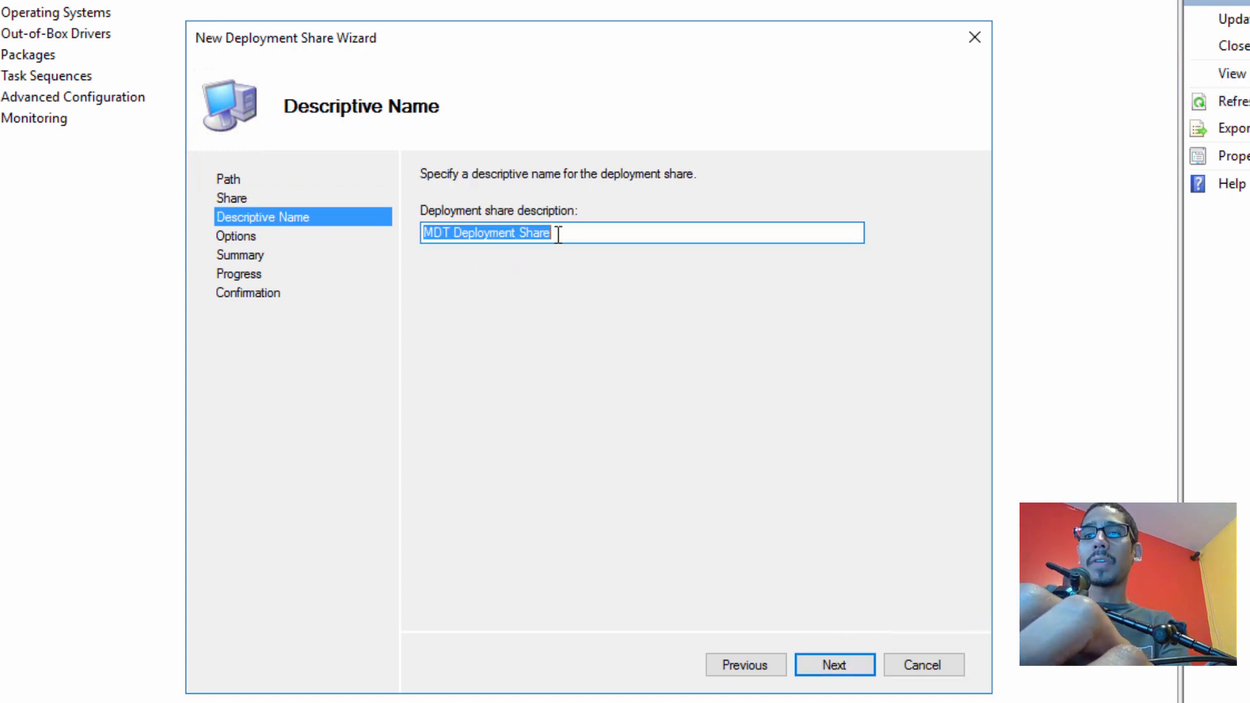
type("Testing")
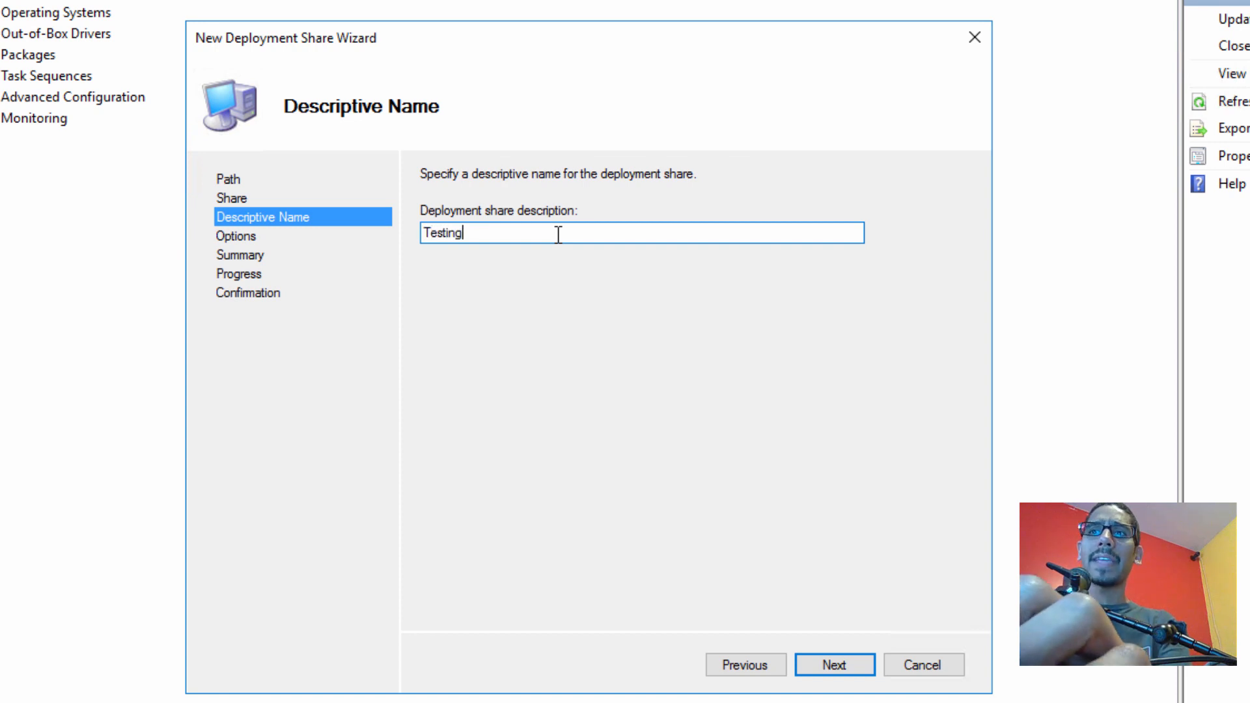
left_click(833, 669)
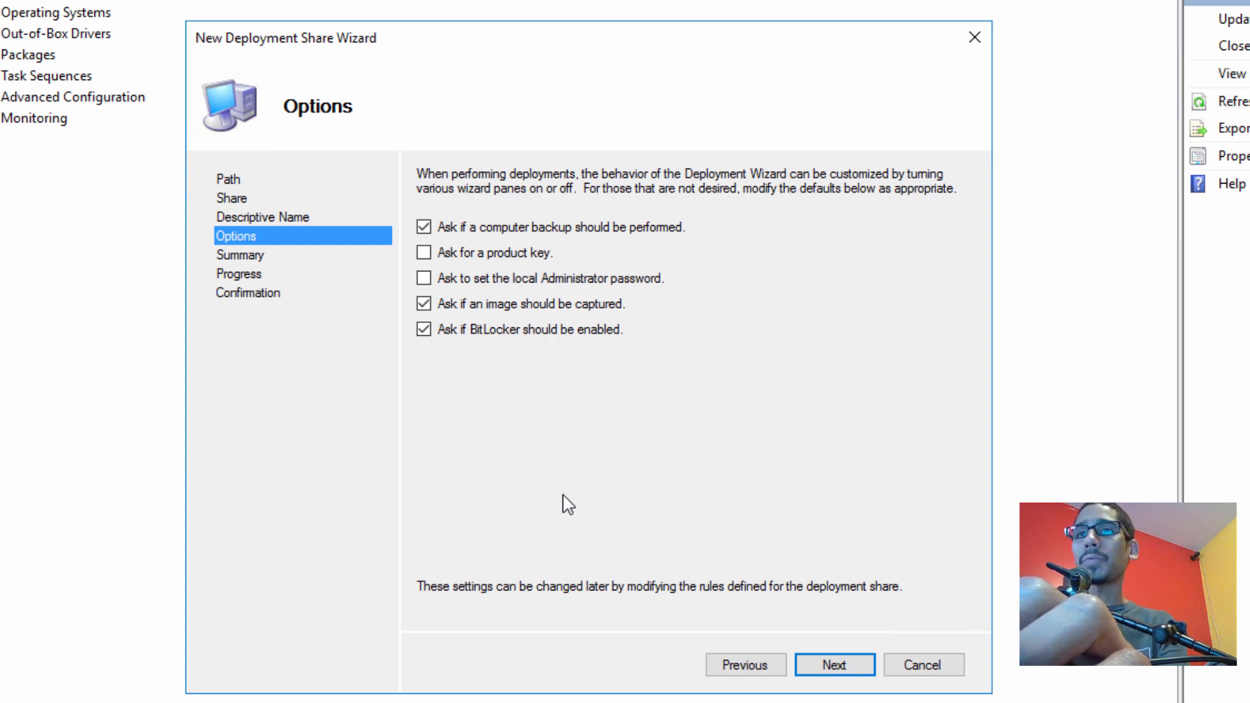
Turn off the backup, capture and BitLocker prompts and finish creating the share
left_click(424, 227)
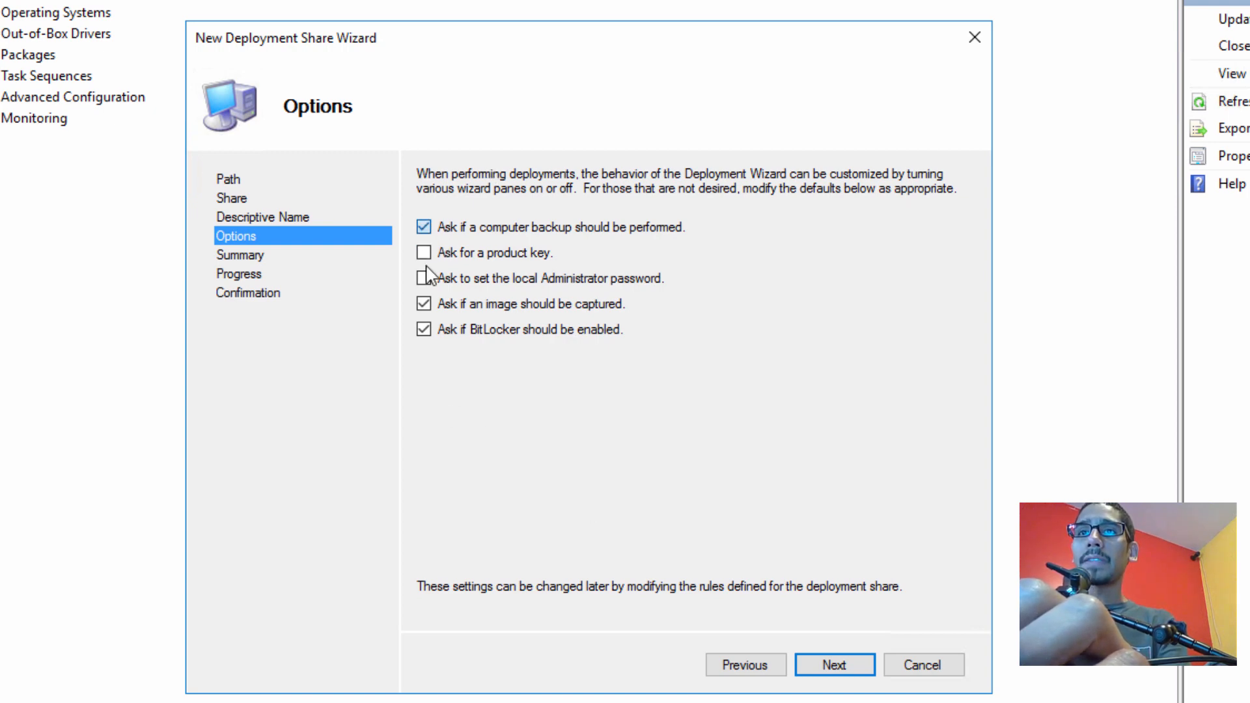
left_click(424, 304)
left_click(424, 328)
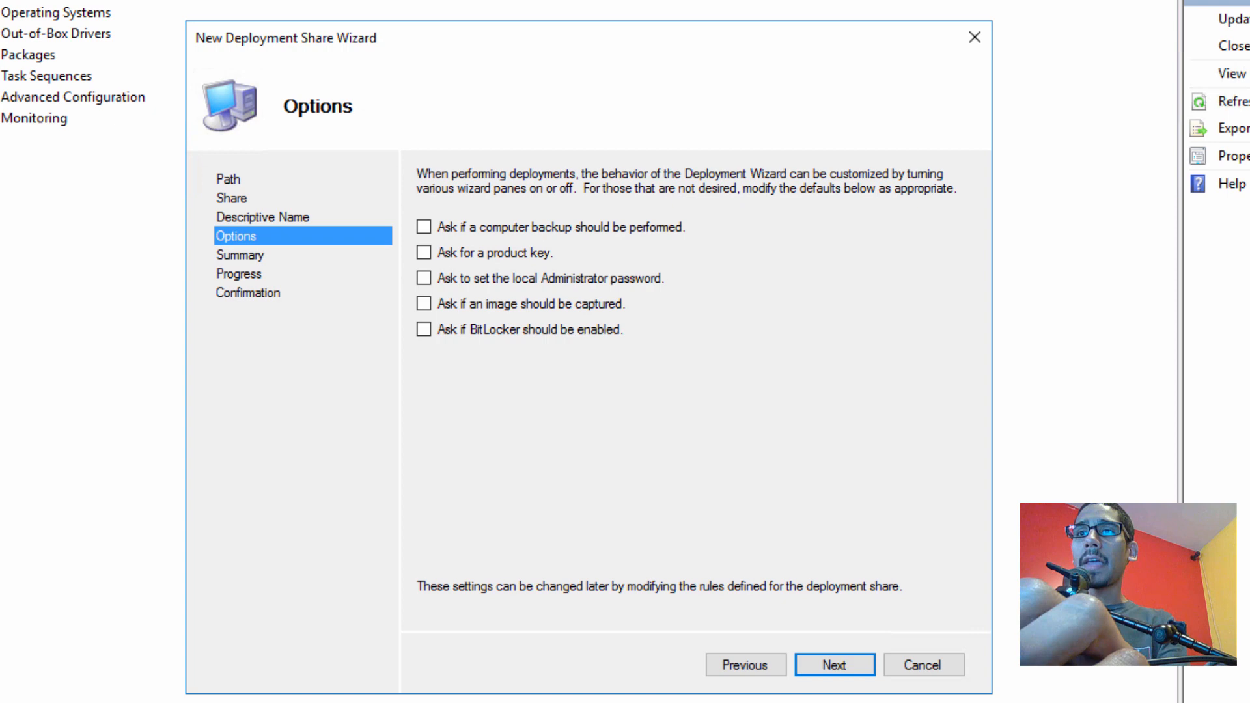
left_click(841, 667)
left_click(833, 667)
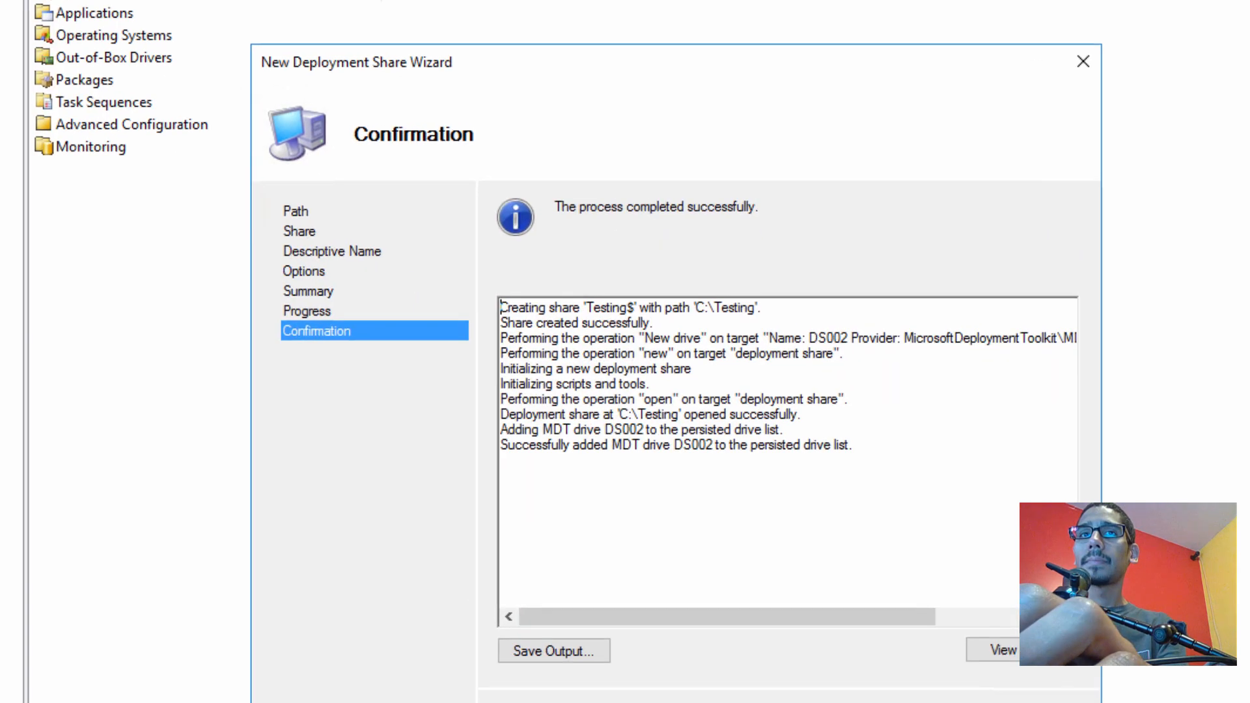
left_click(905, 702)
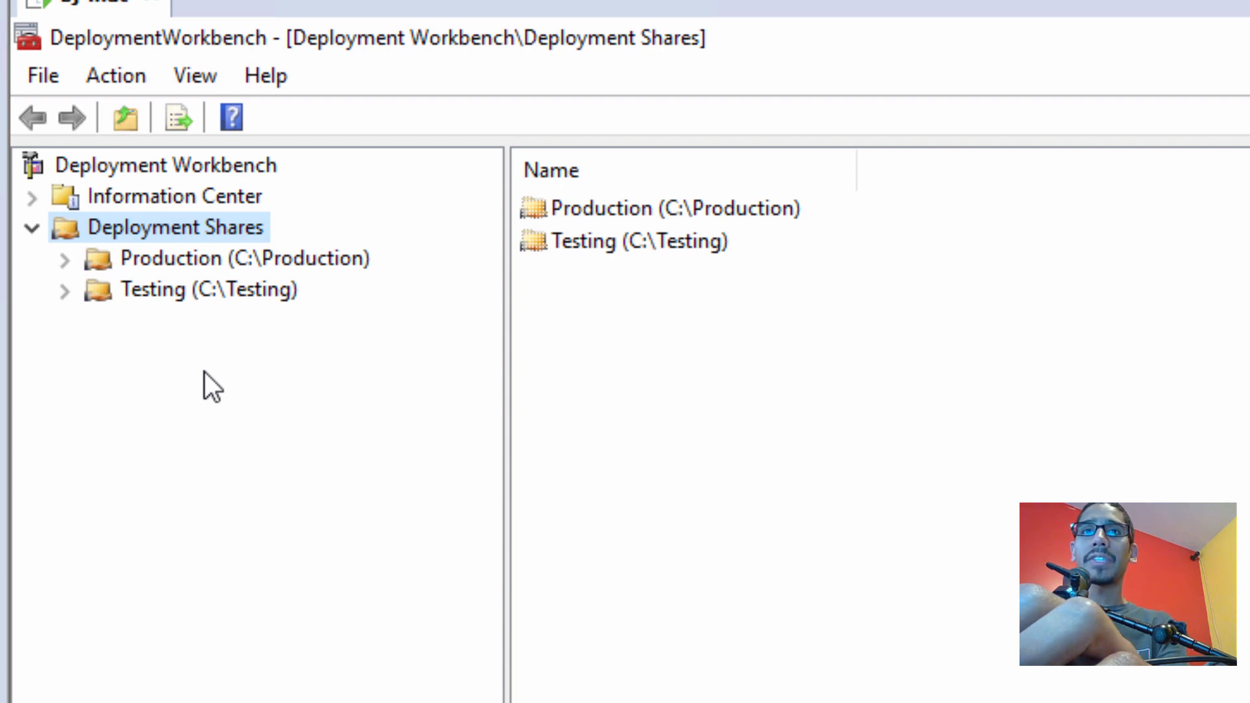
In the Testing share's Operating Systems, start importing a full set of source files
left_click(64, 290)
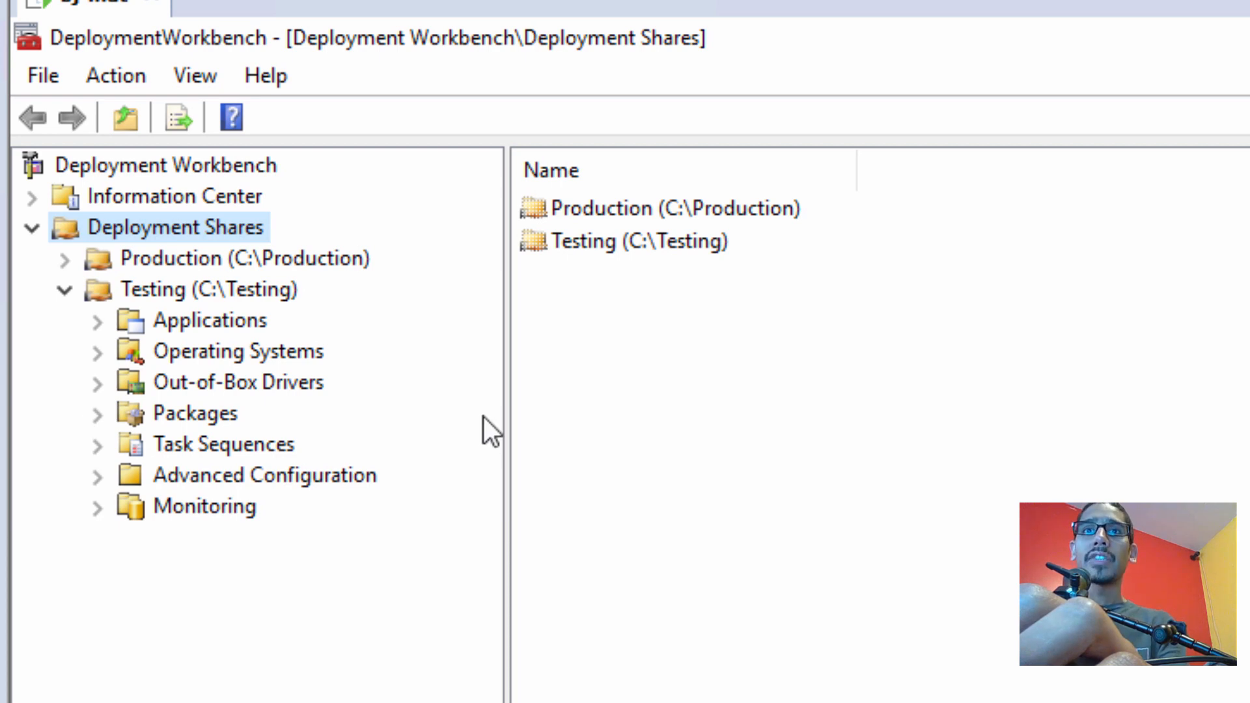
left_click(274, 360)
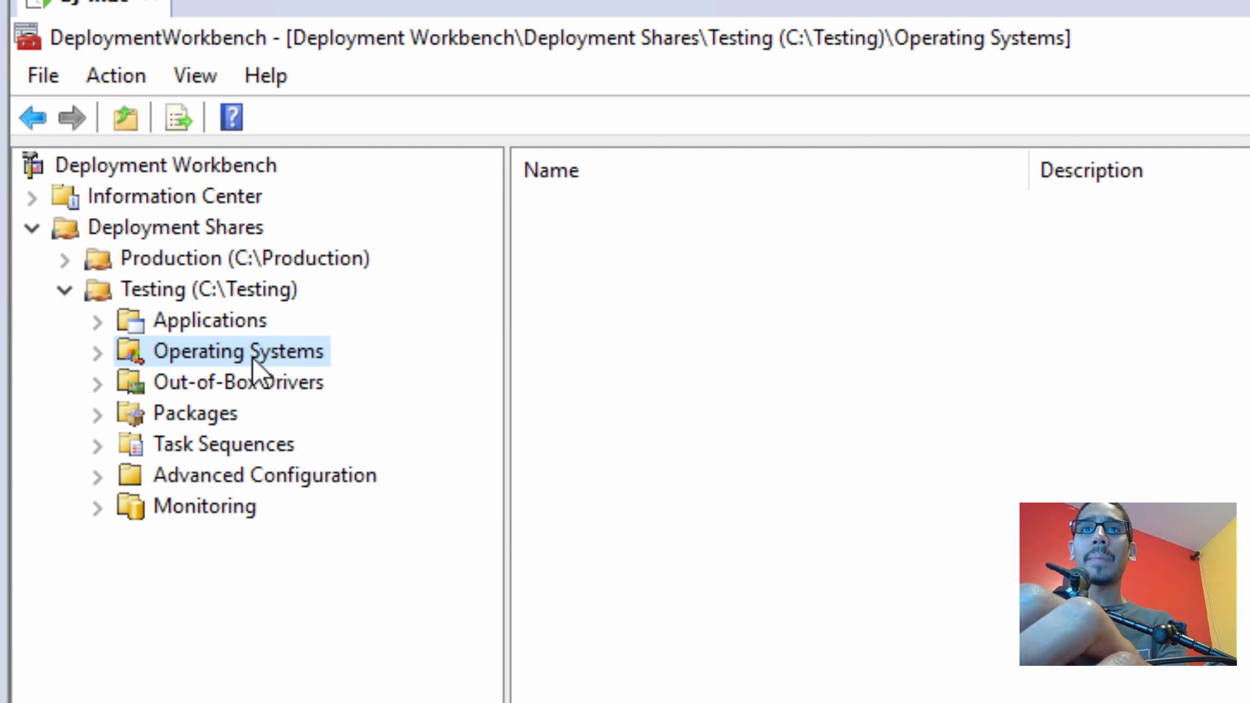
right_click(253, 359)
left_click(417, 379)
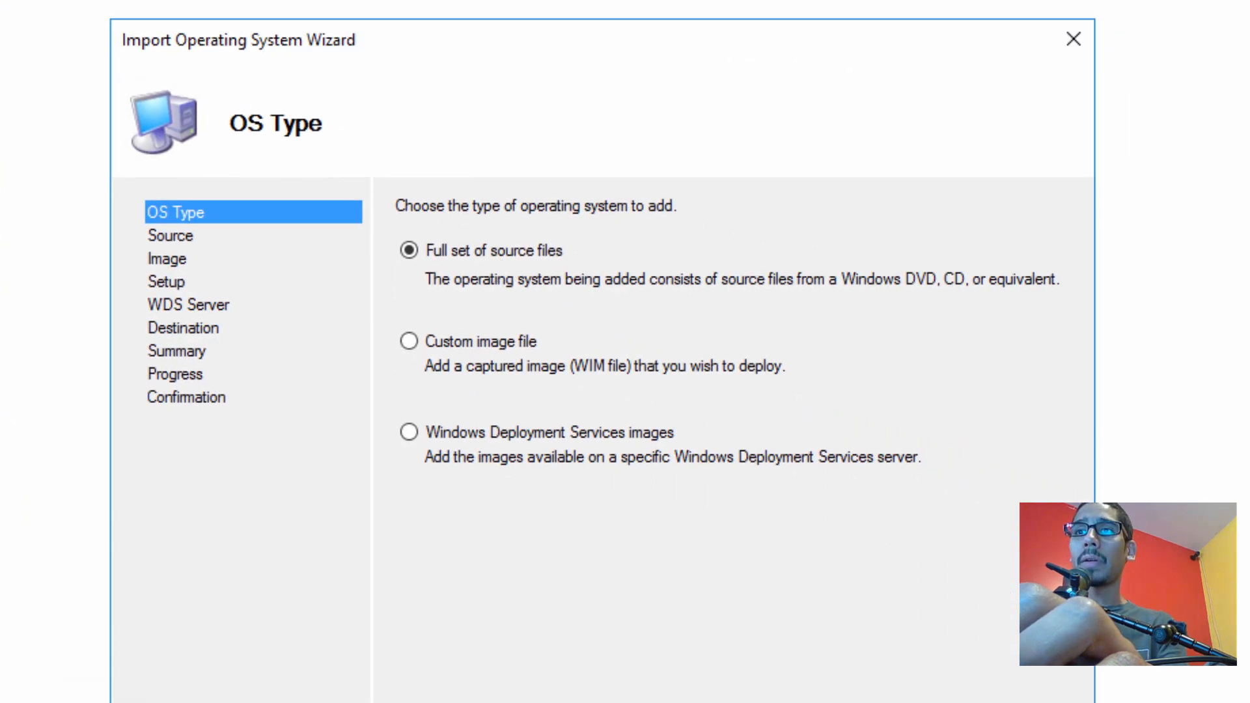
key("Return")
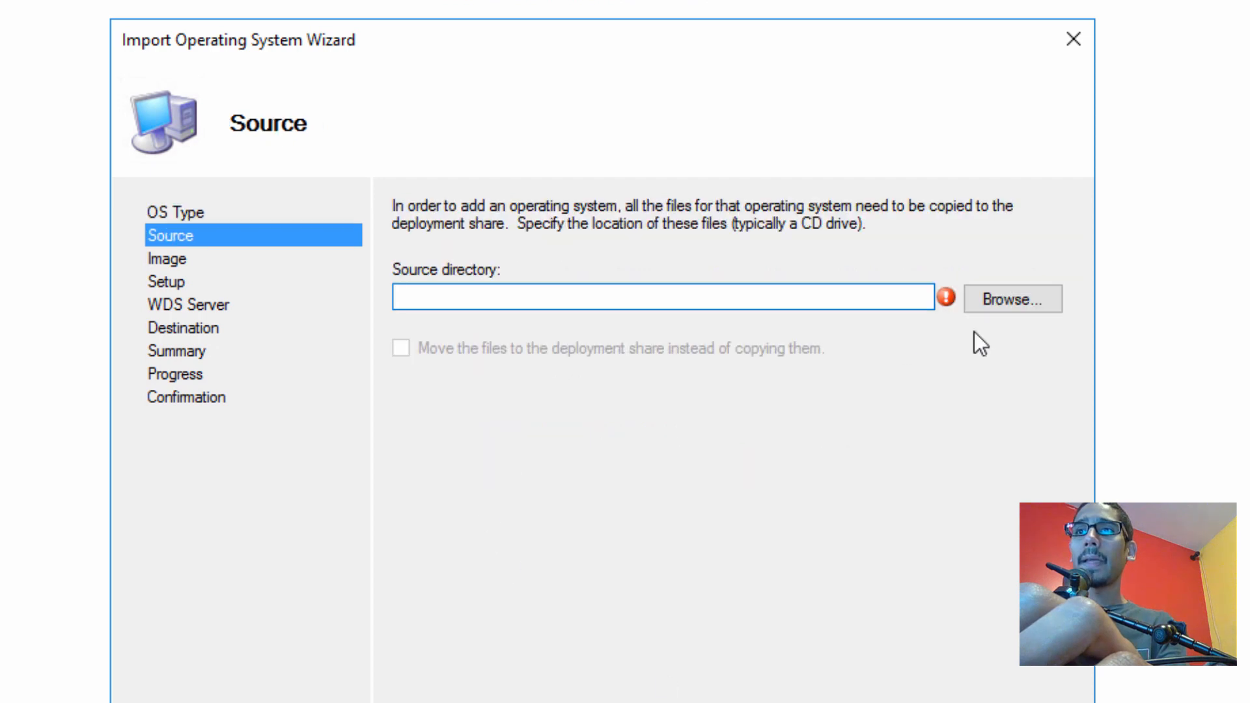
Import Windows 7 ENTERPRISE from the D:\ drive under the destination name Windows 7 x64
left_click(1013, 309)
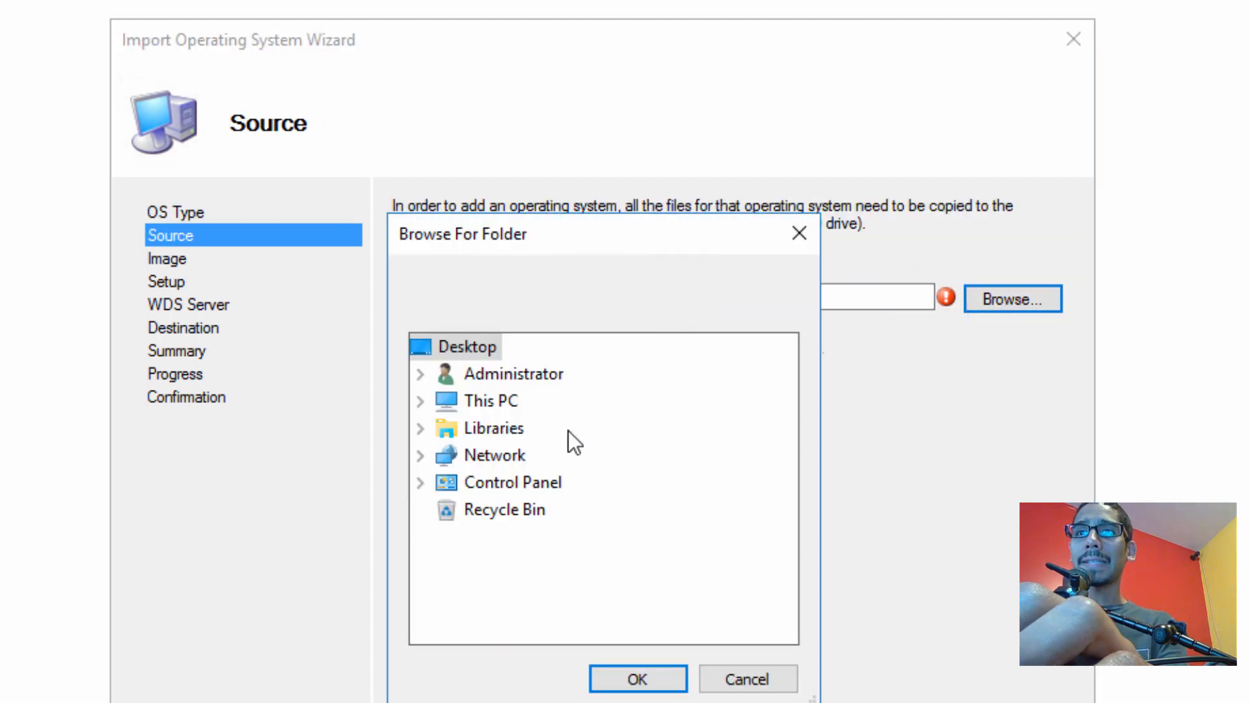
left_click(496, 412)
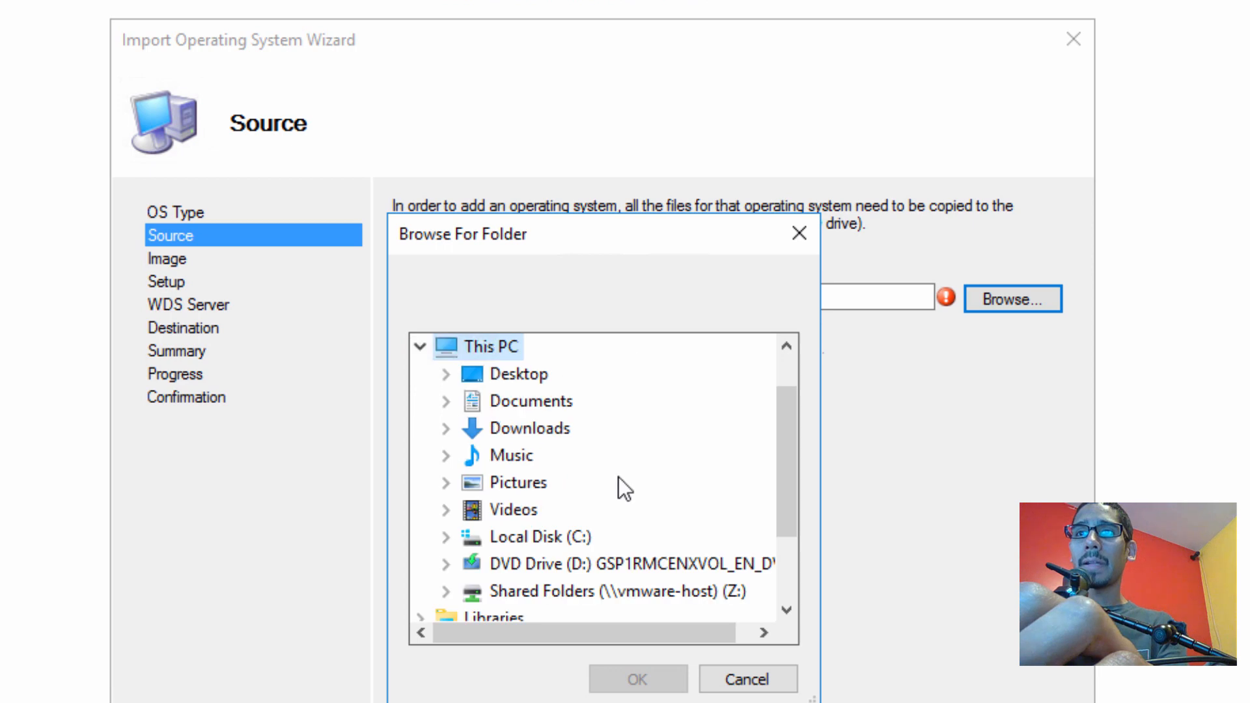
left_click(628, 564)
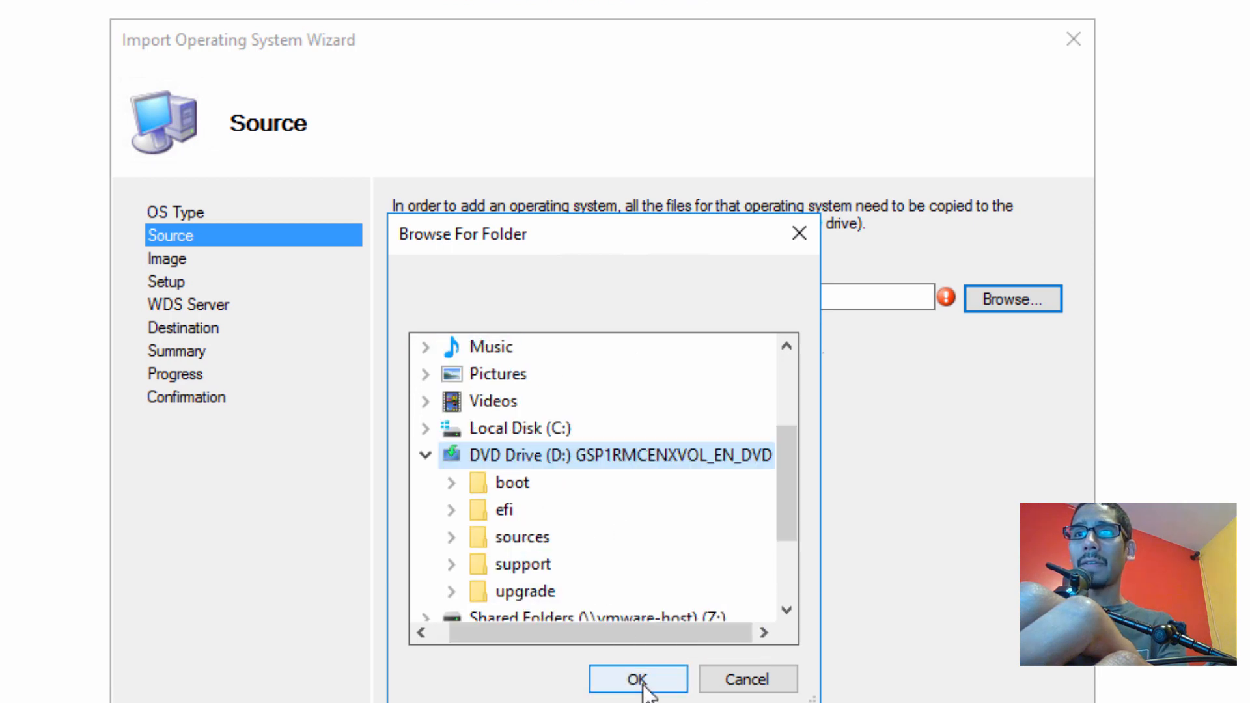
left_click(636, 680)
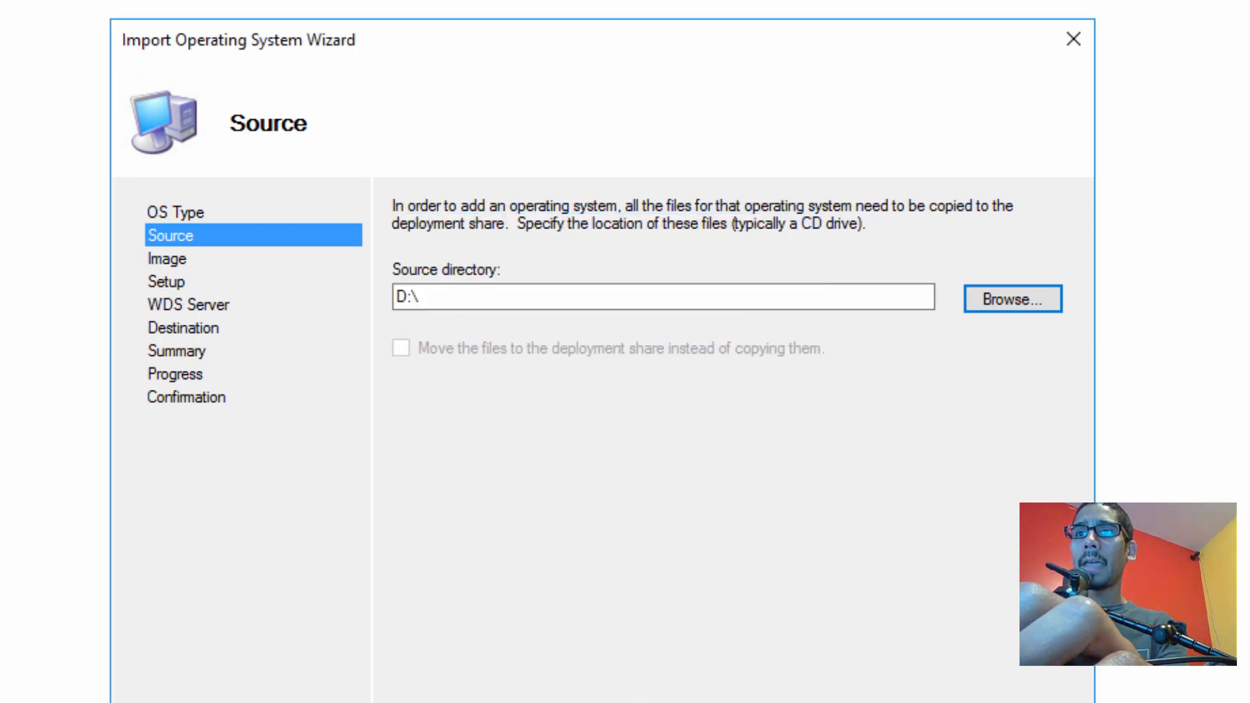
left_click(859, 702)
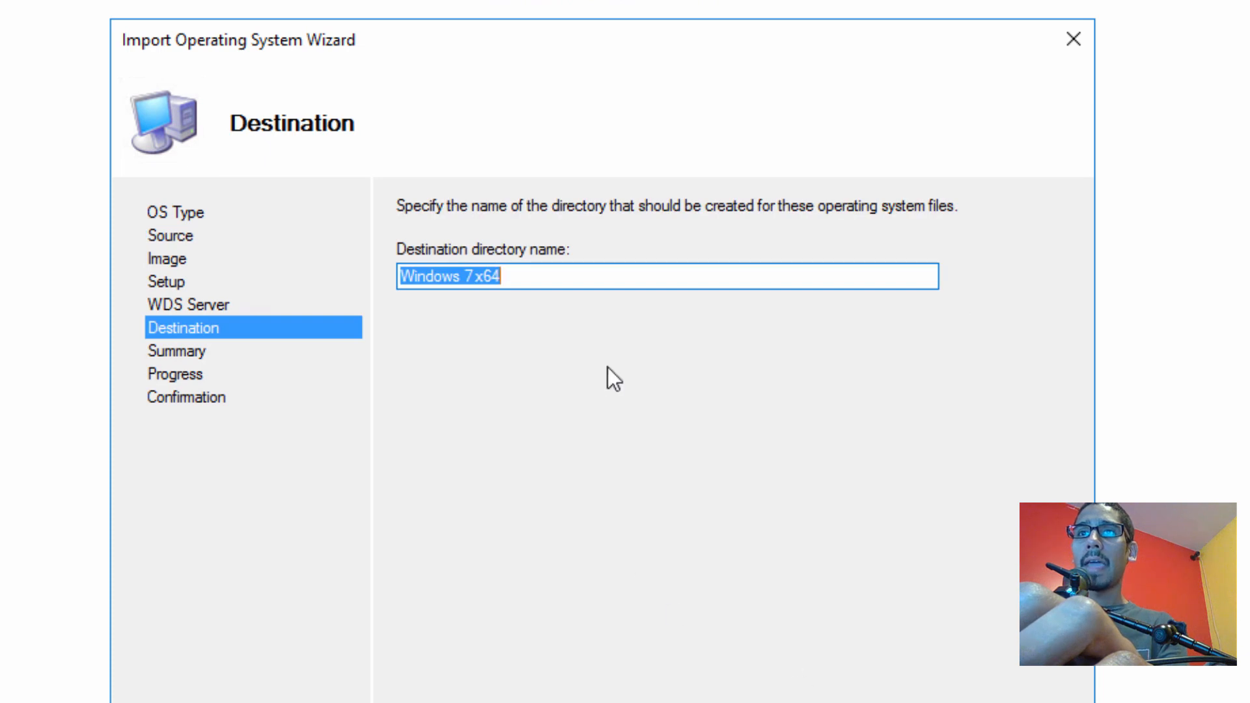
key("Return")
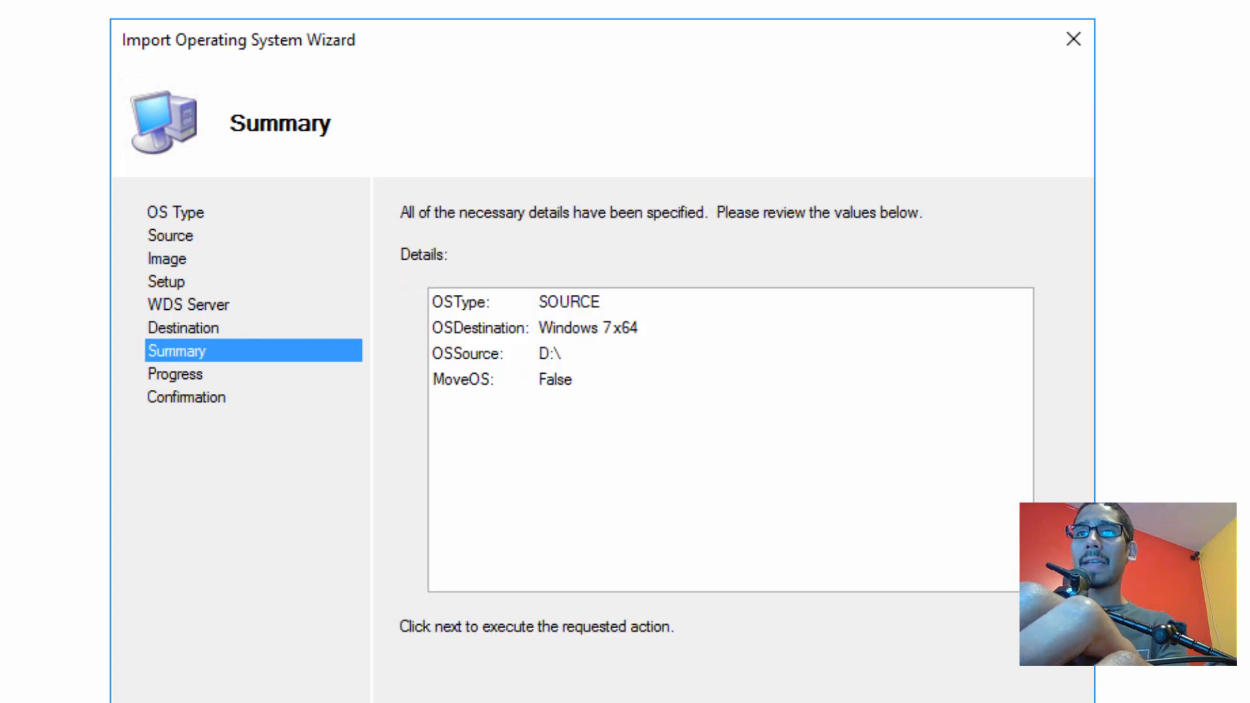
key("Return")
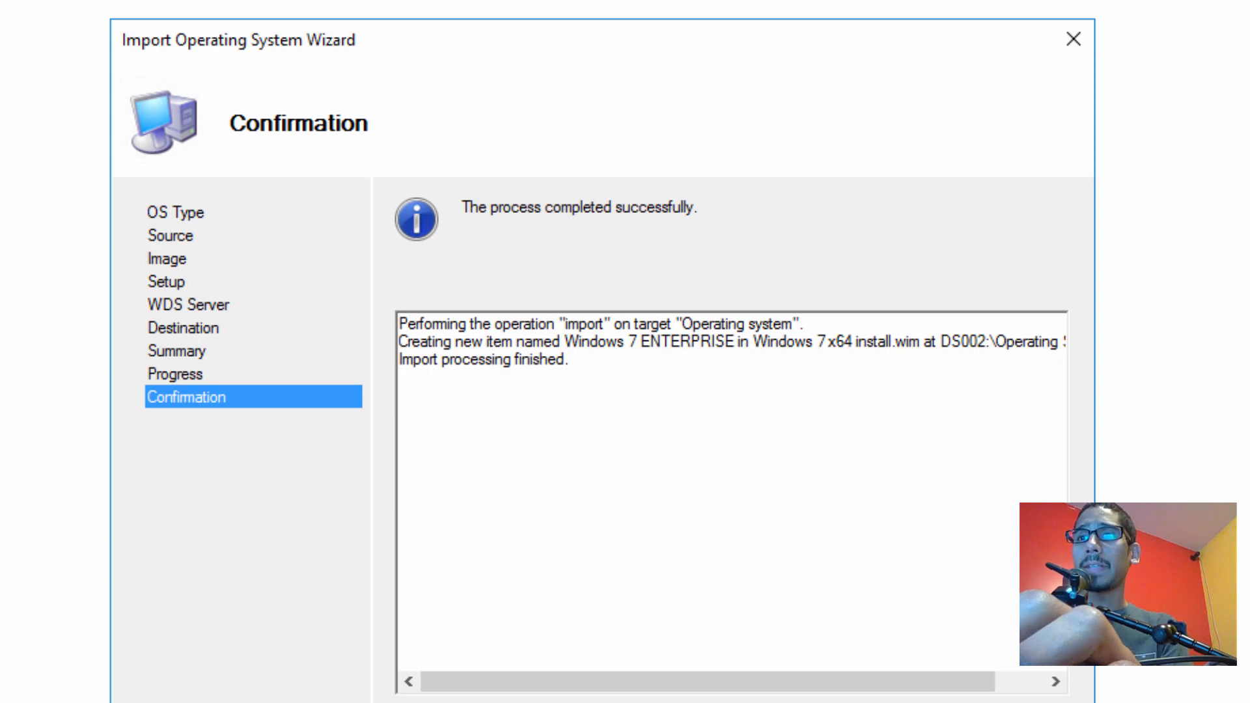
key("Return")
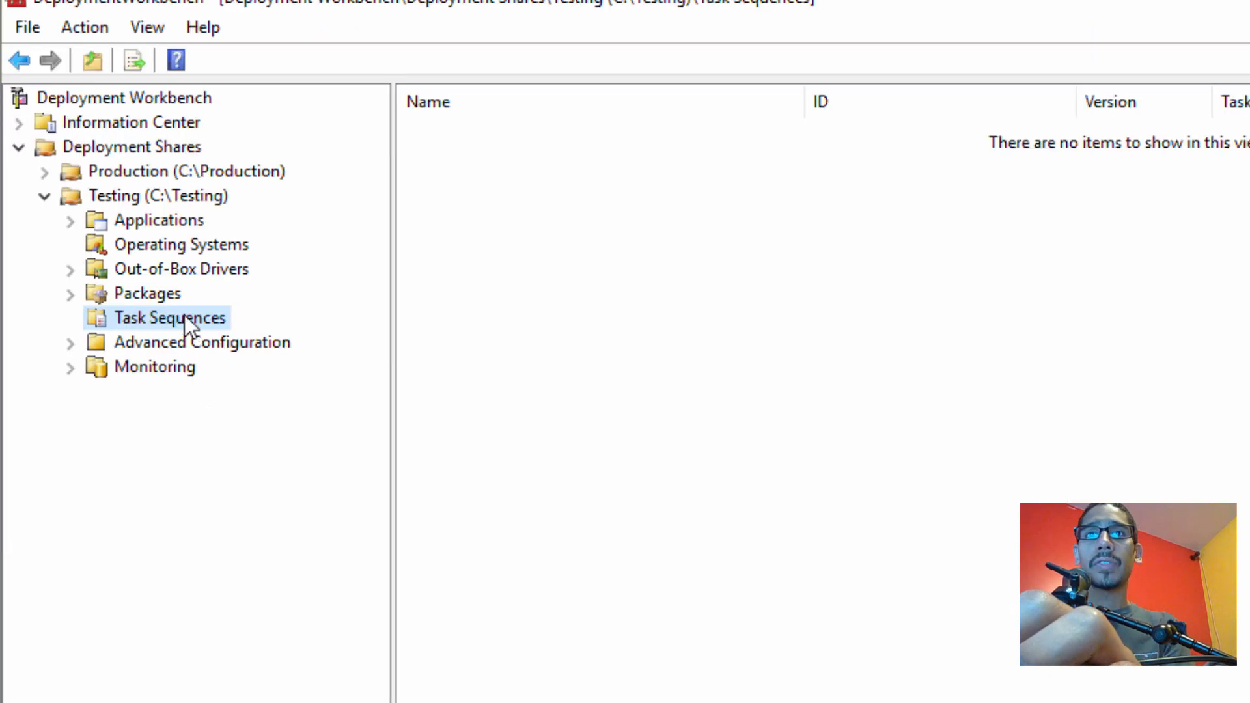
Start a new task sequence with ID 0001 named 'Testing Windows 7x64 TS'
right_click(182, 315)
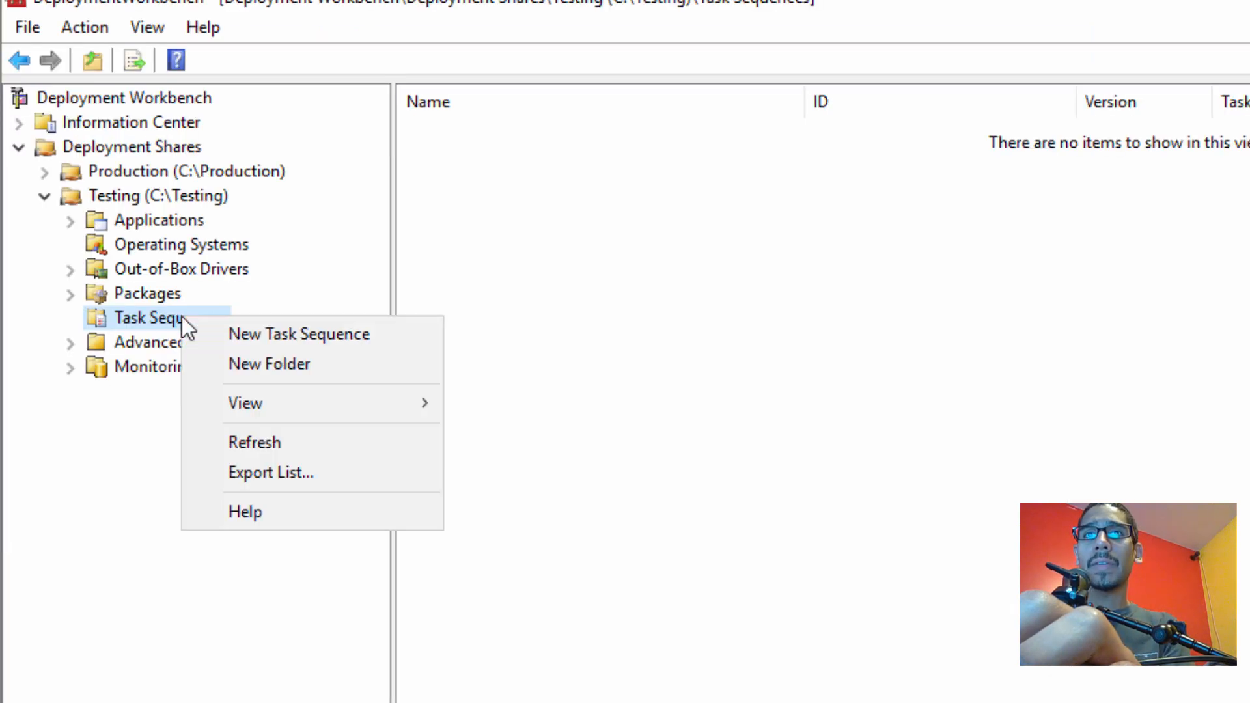
left_click(255, 338)
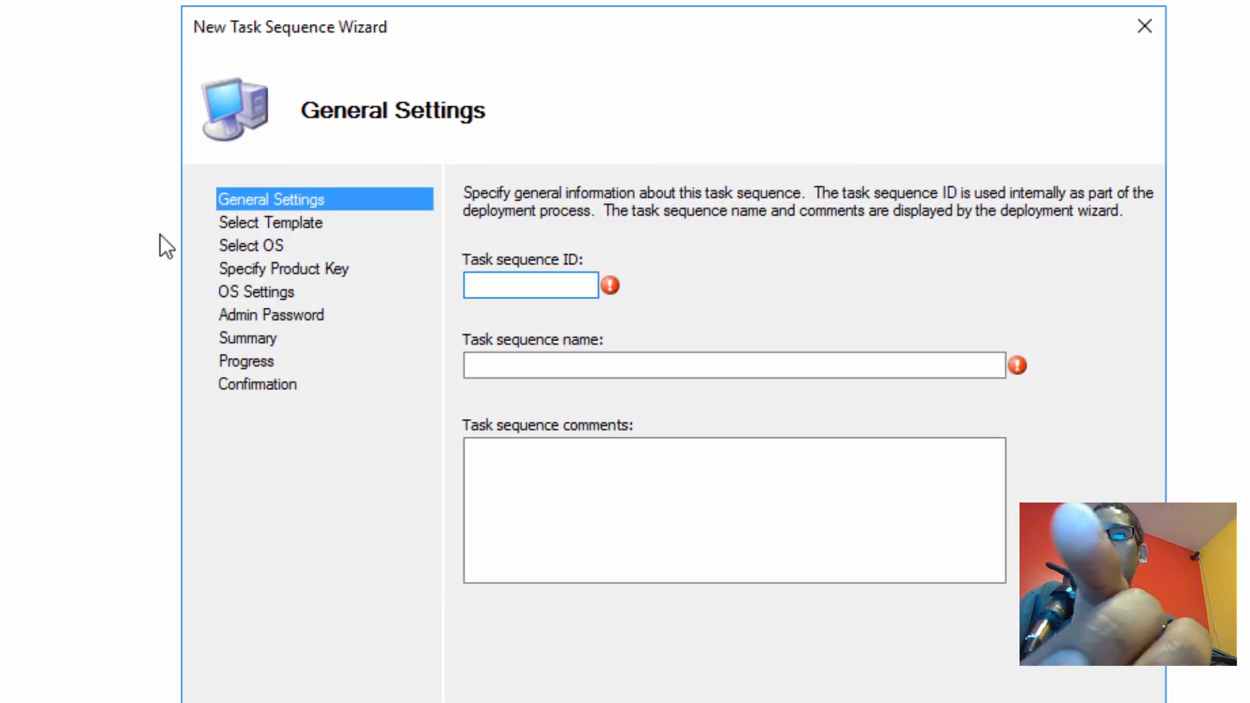
type("0001")
key("Tab")
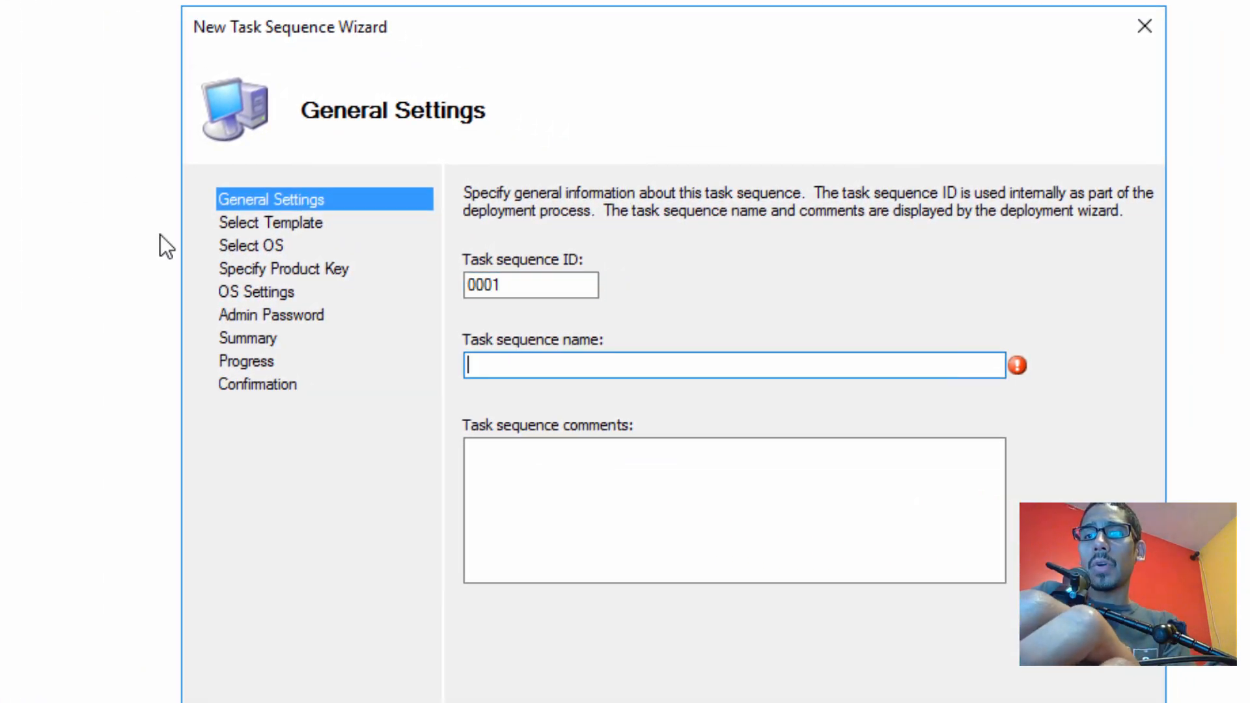
type("Test")
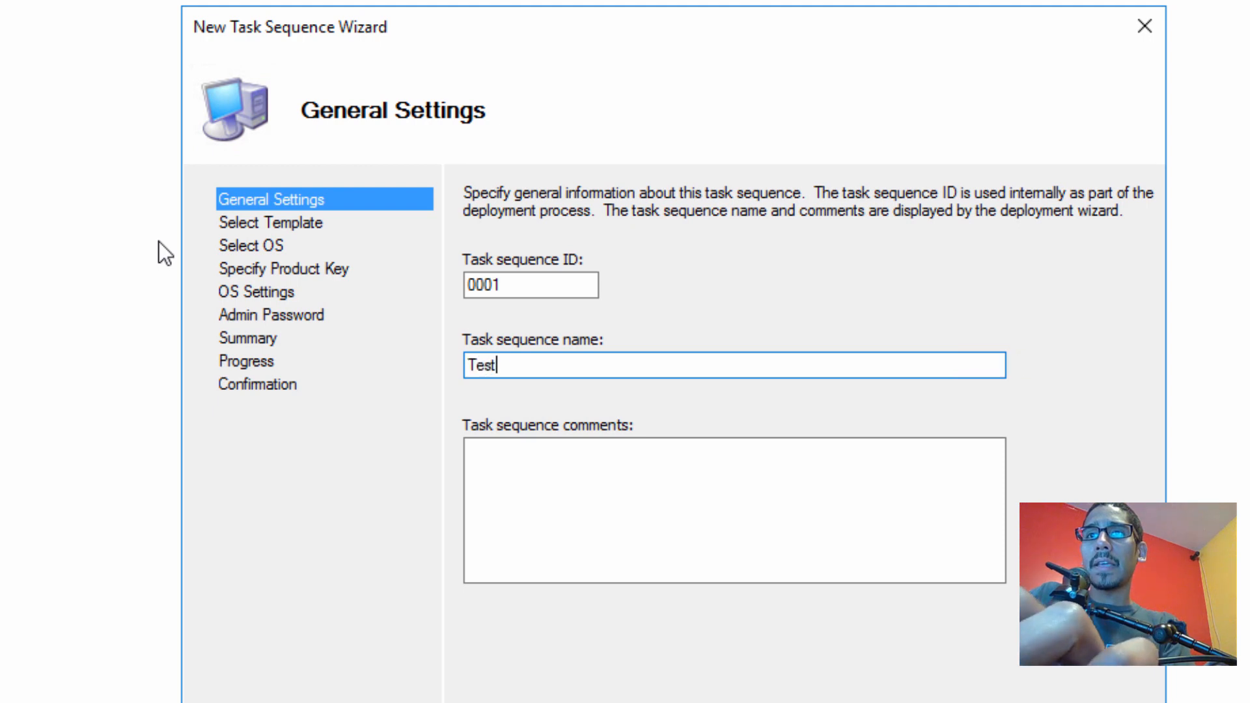
type("ing Windows 7")
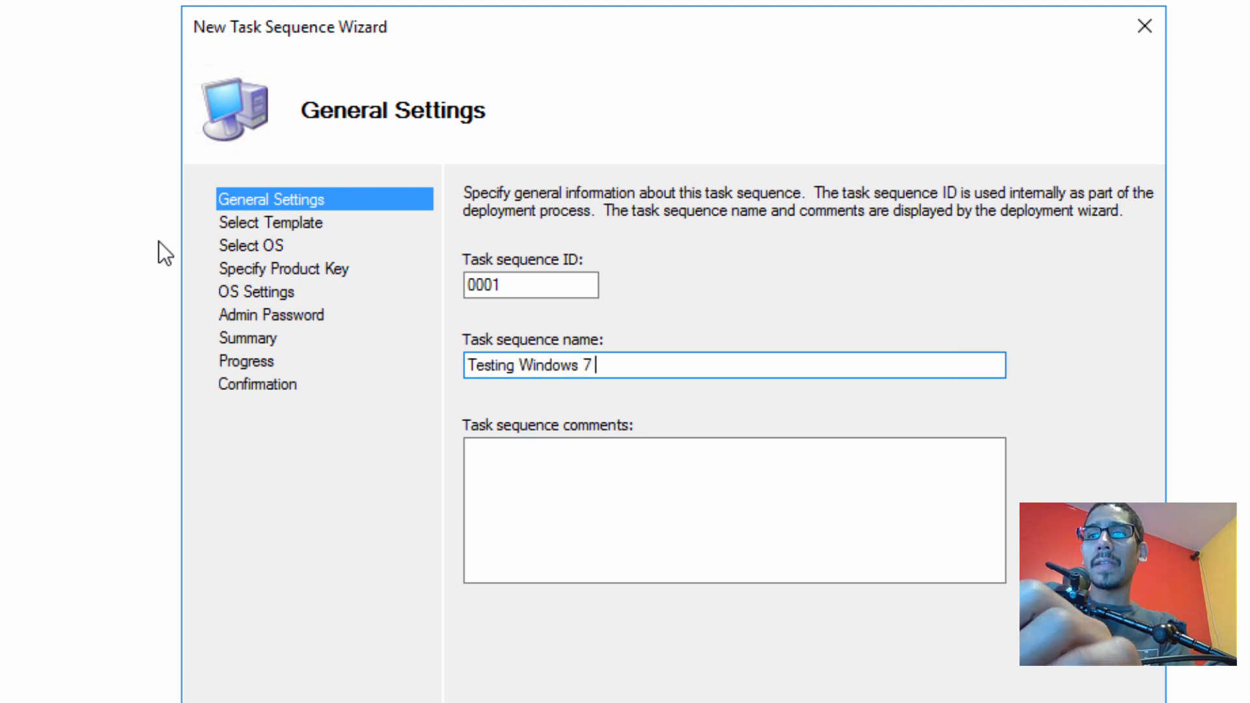
type("x64 ")
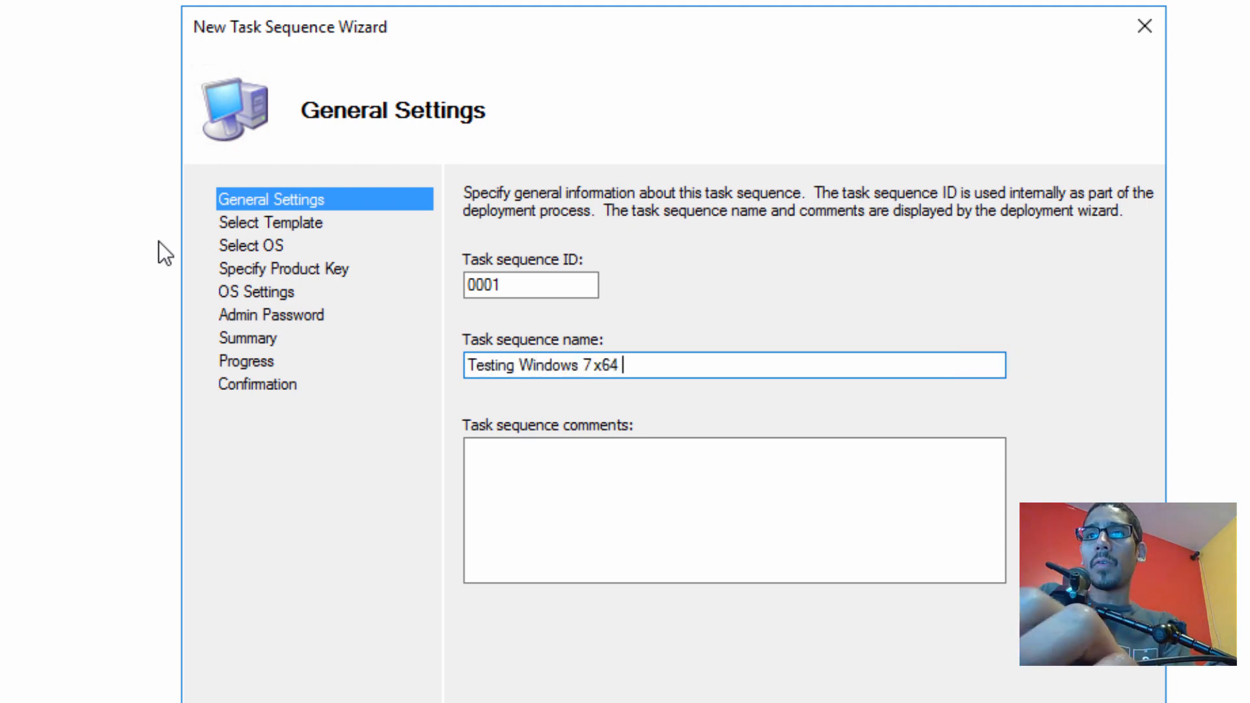
type("TS")
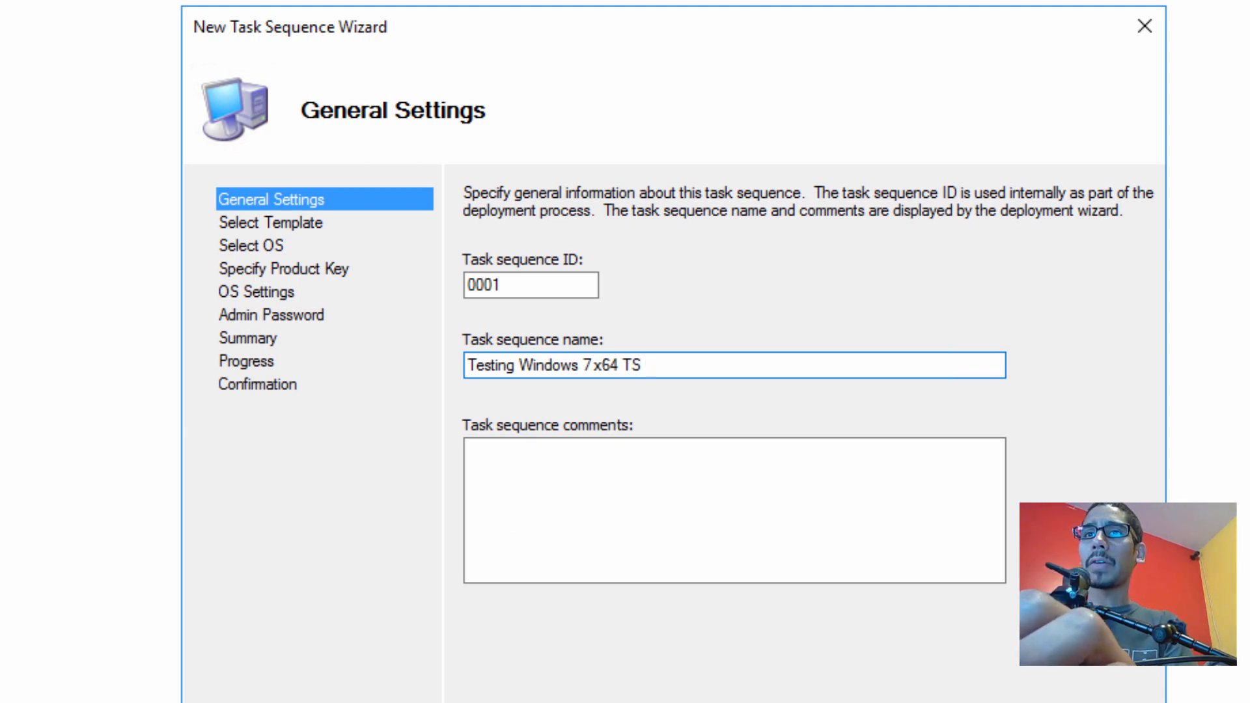
key("Return")
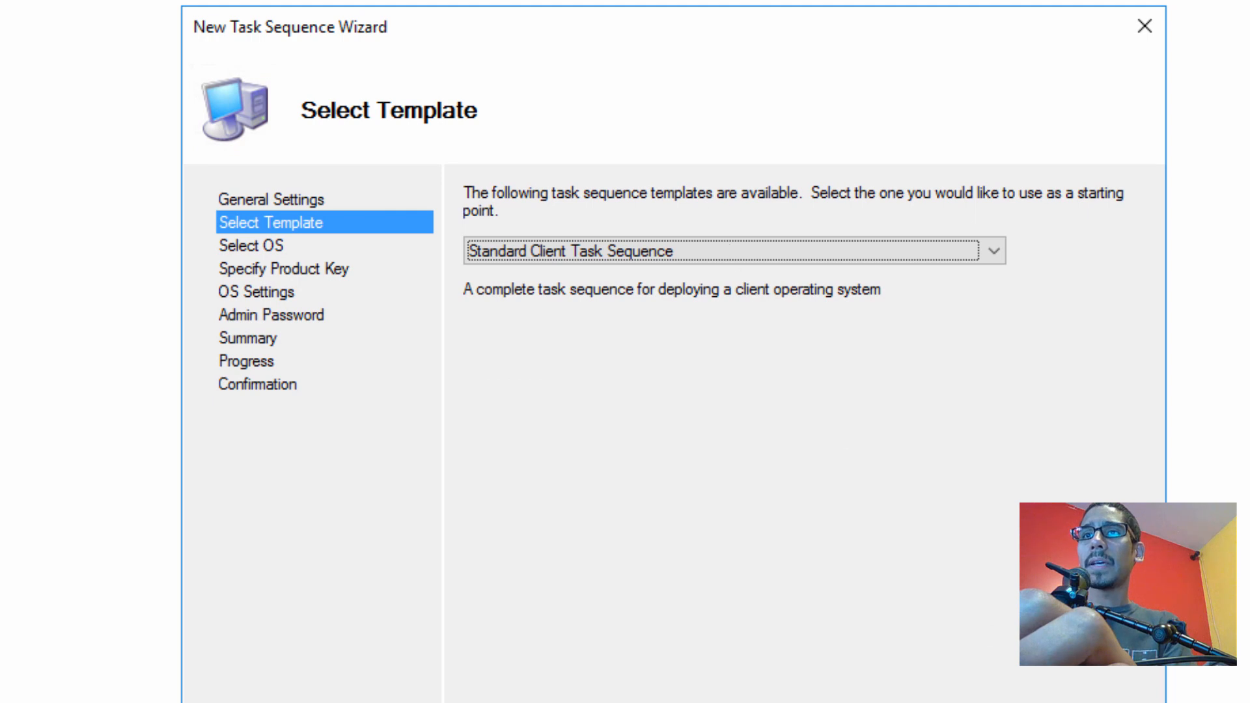
Use the Standard Client template, Windows 7 ENTERPRISE x64 image, no product key, organization BTNHD
left_click(958, 702)
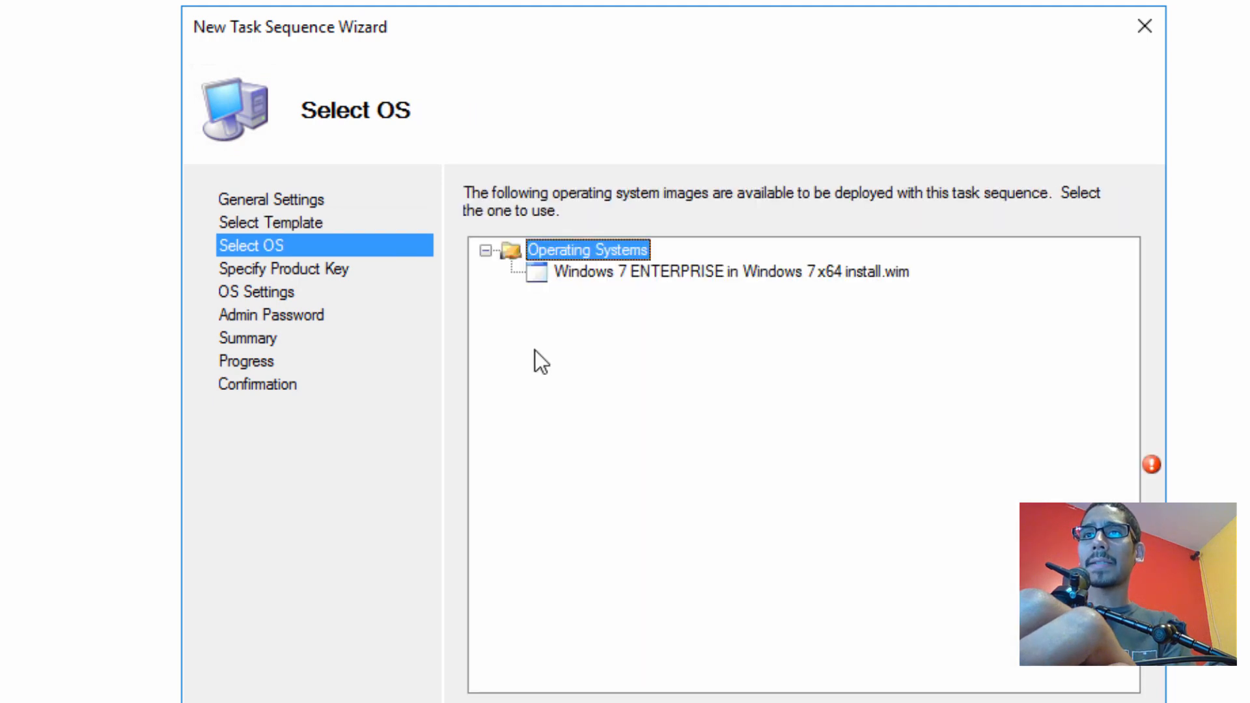
left_click(631, 278)
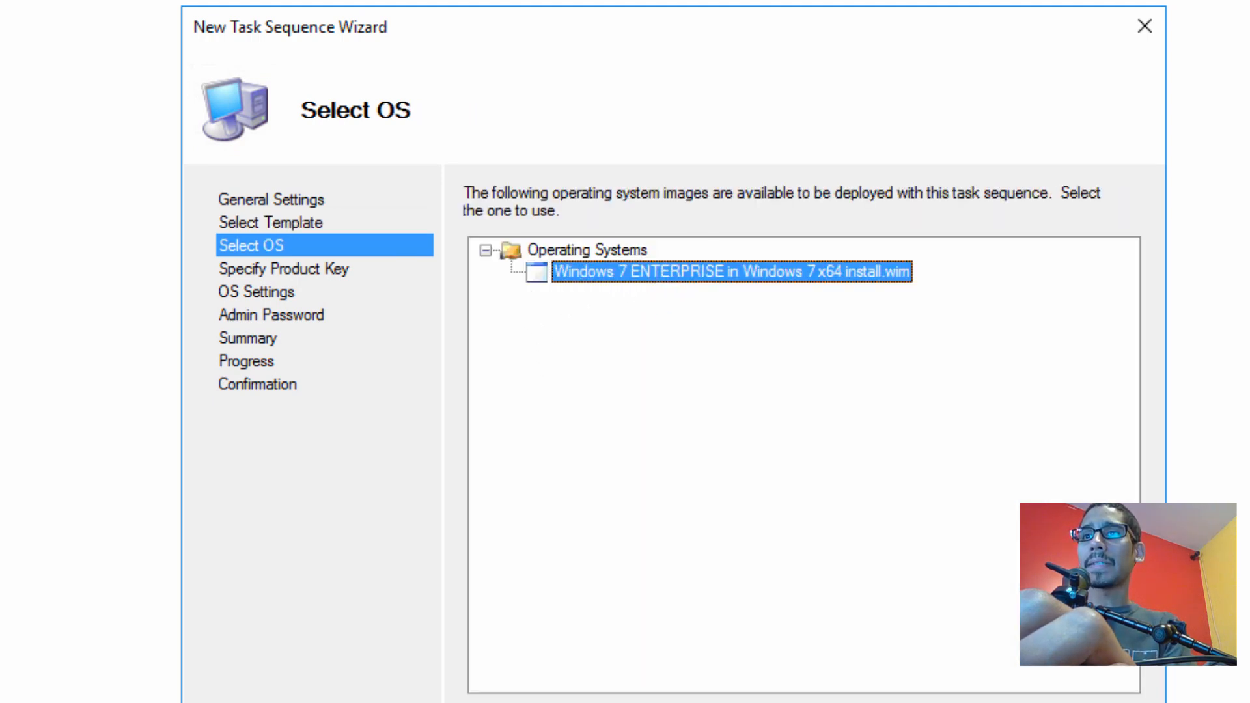
left_click(944, 702)
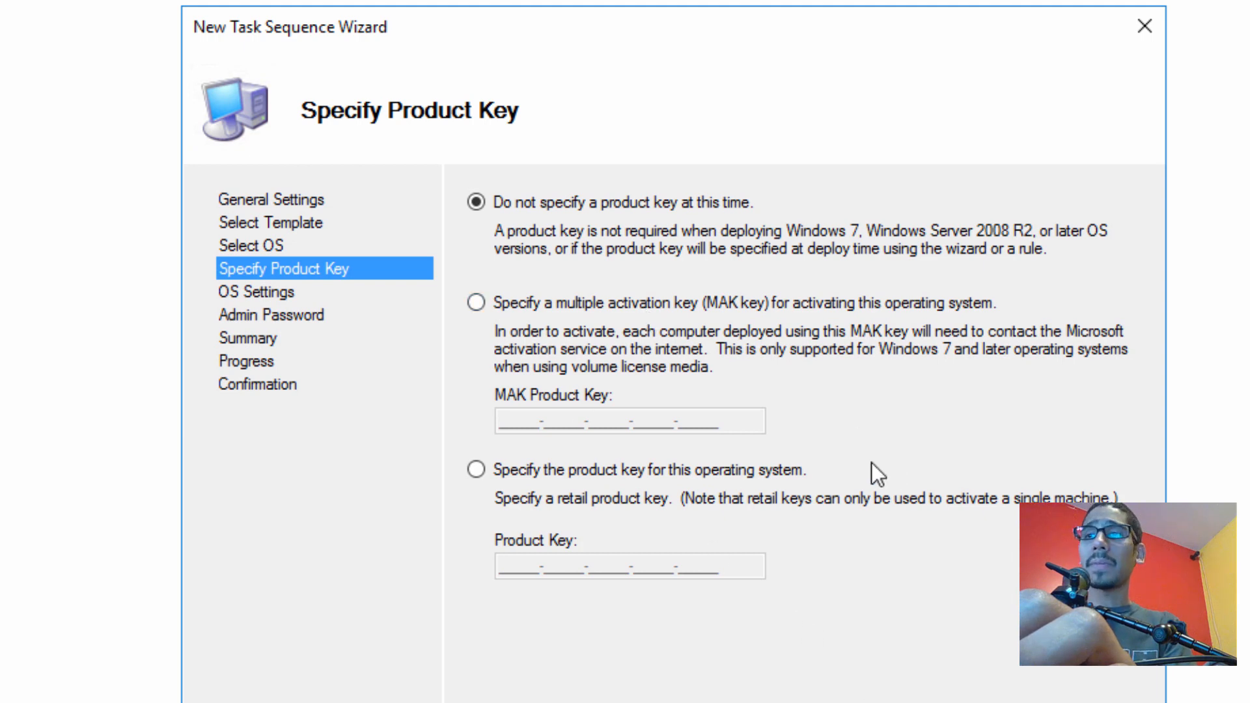
left_click(895, 699)
key("Tab")
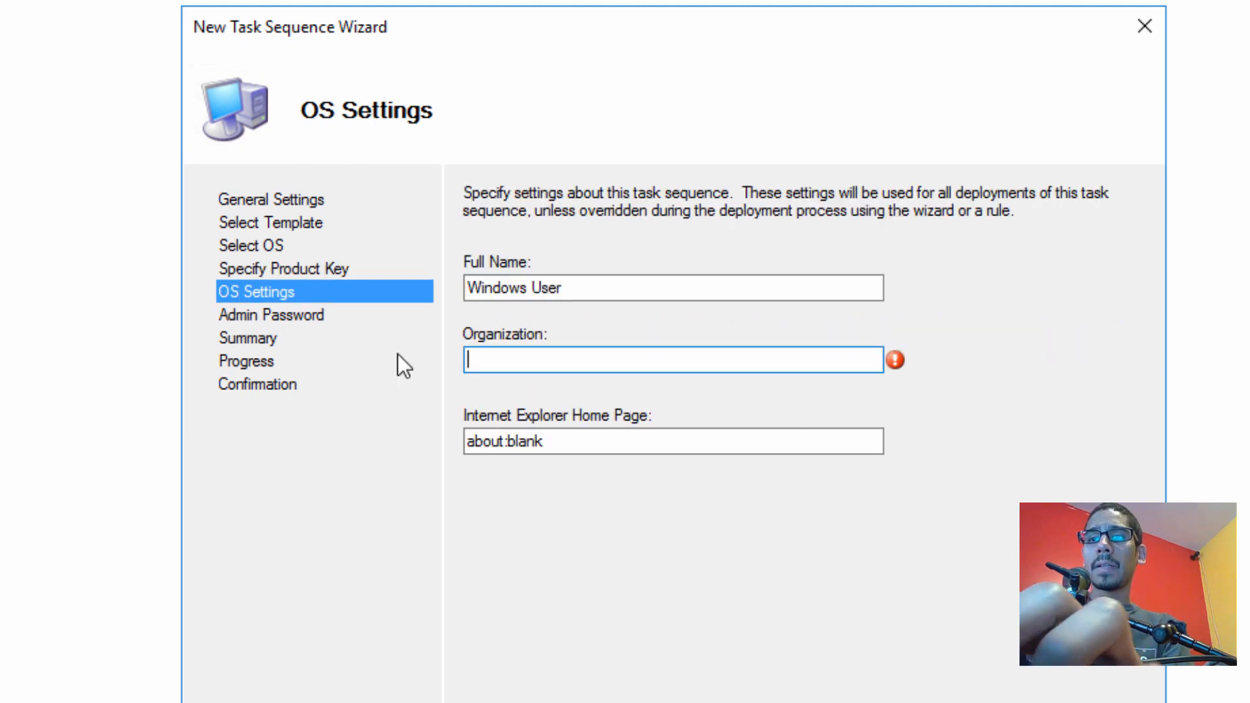
type("BTNHD")
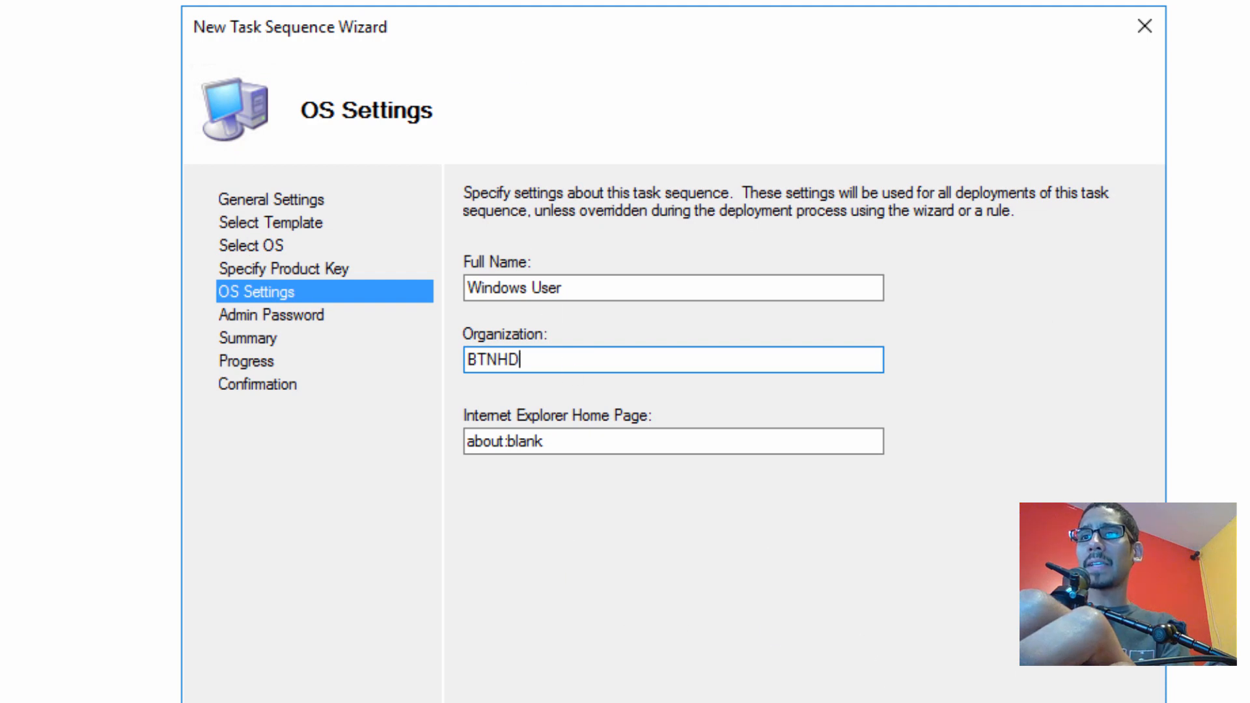
Enter and confirm the administrator password, then finish creating the task sequence
left_click(895, 700)
left_click(582, 300)
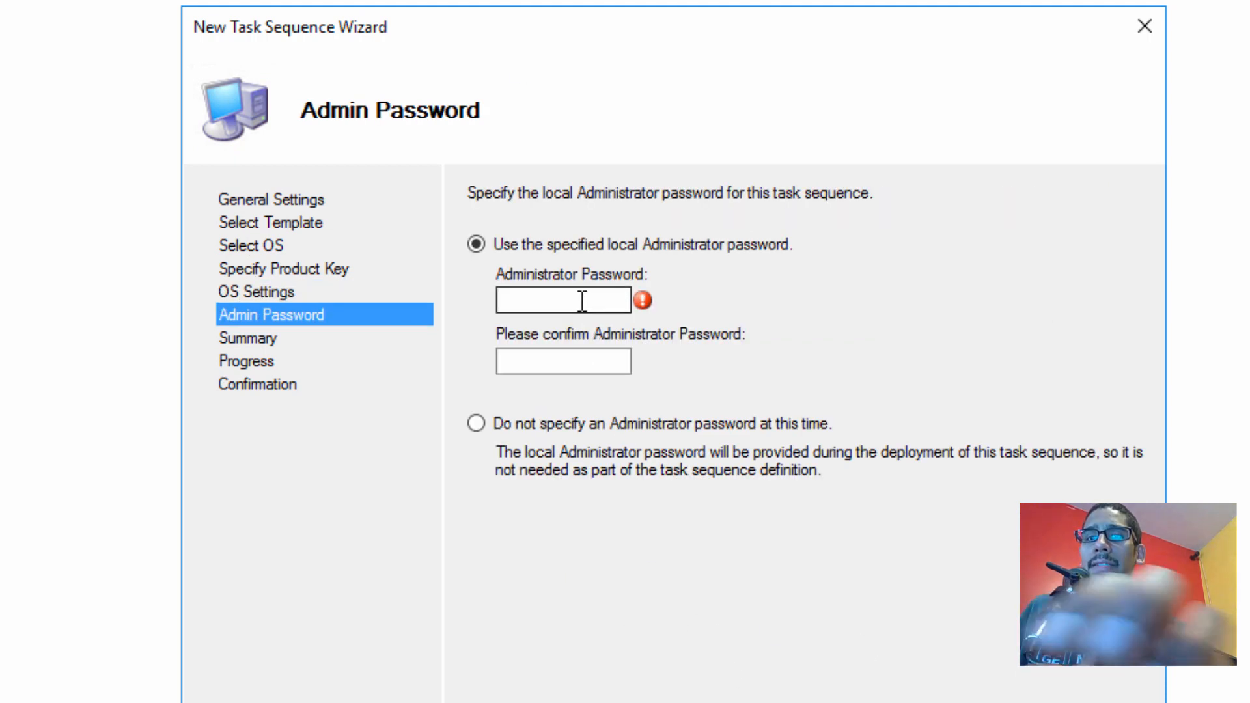
type("P@ssw0rd")
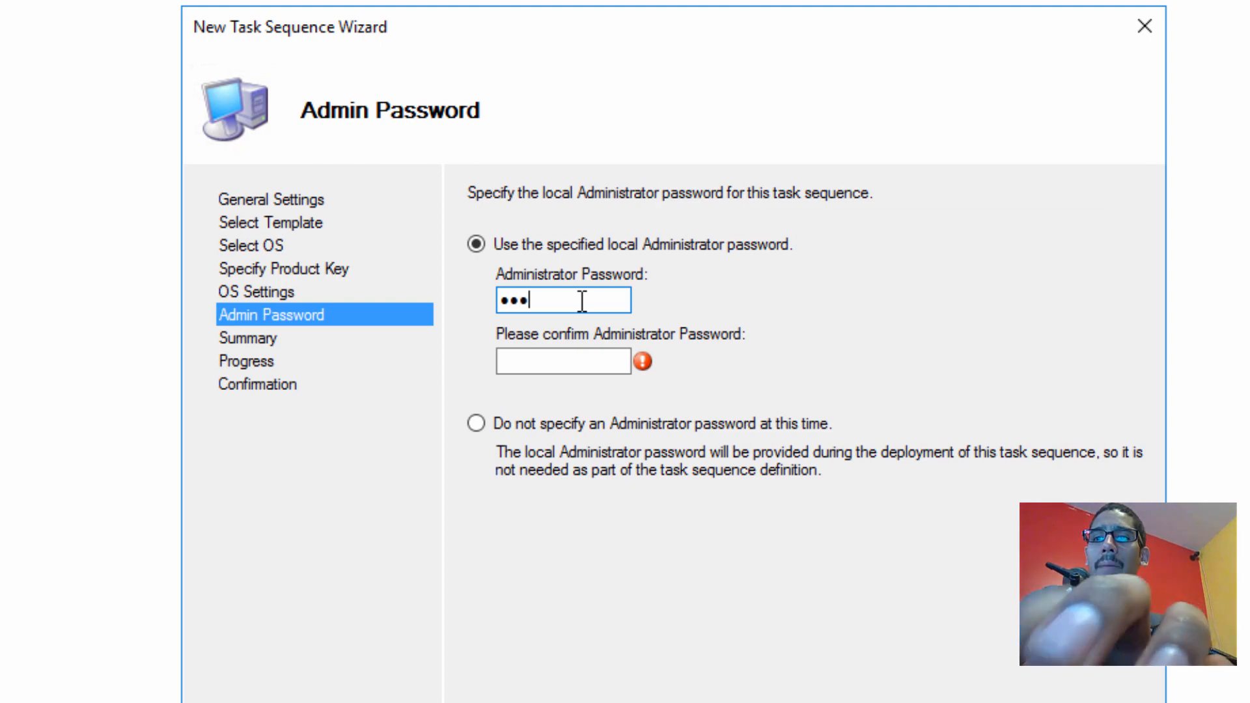
type("1")
key("Tab")
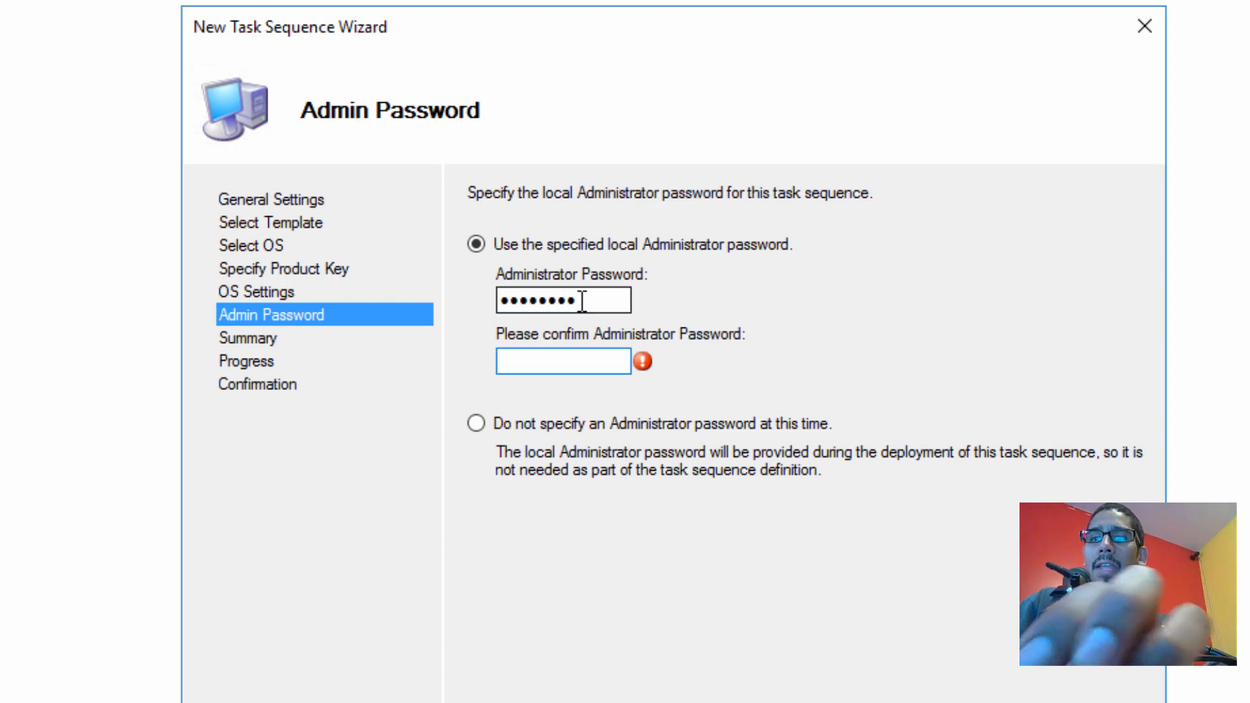
type("P@ssw0rd1")
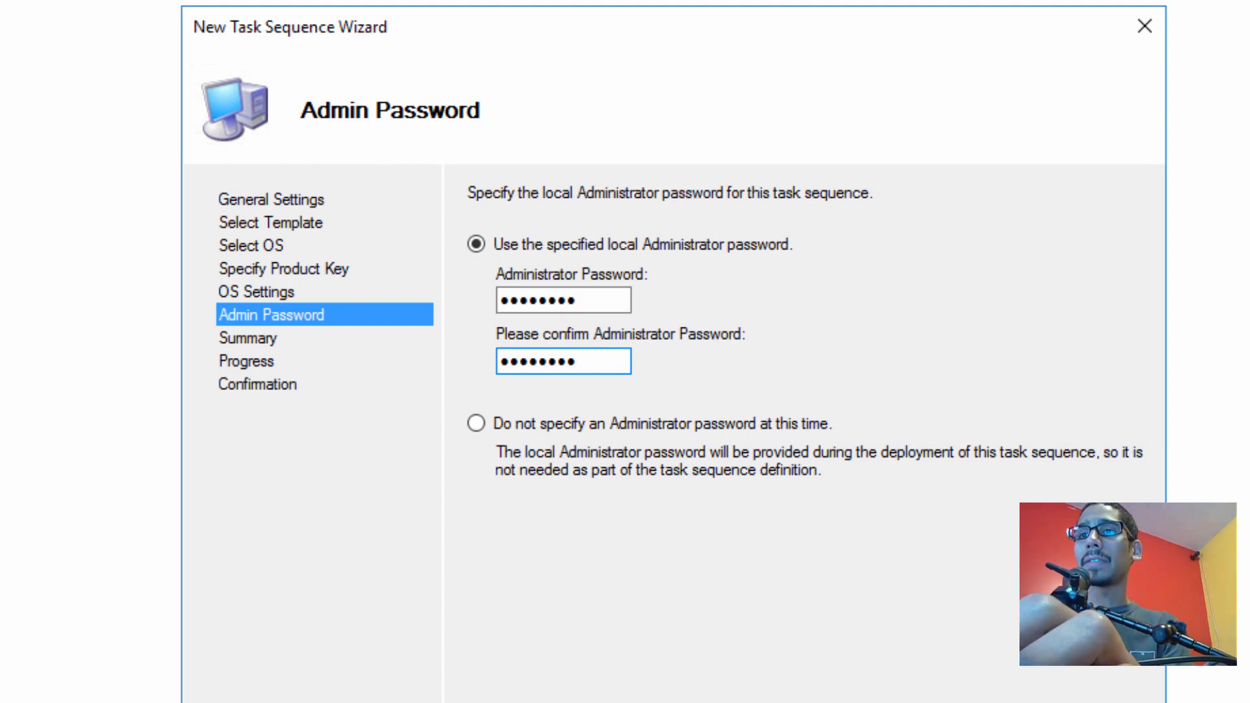
key("Return")
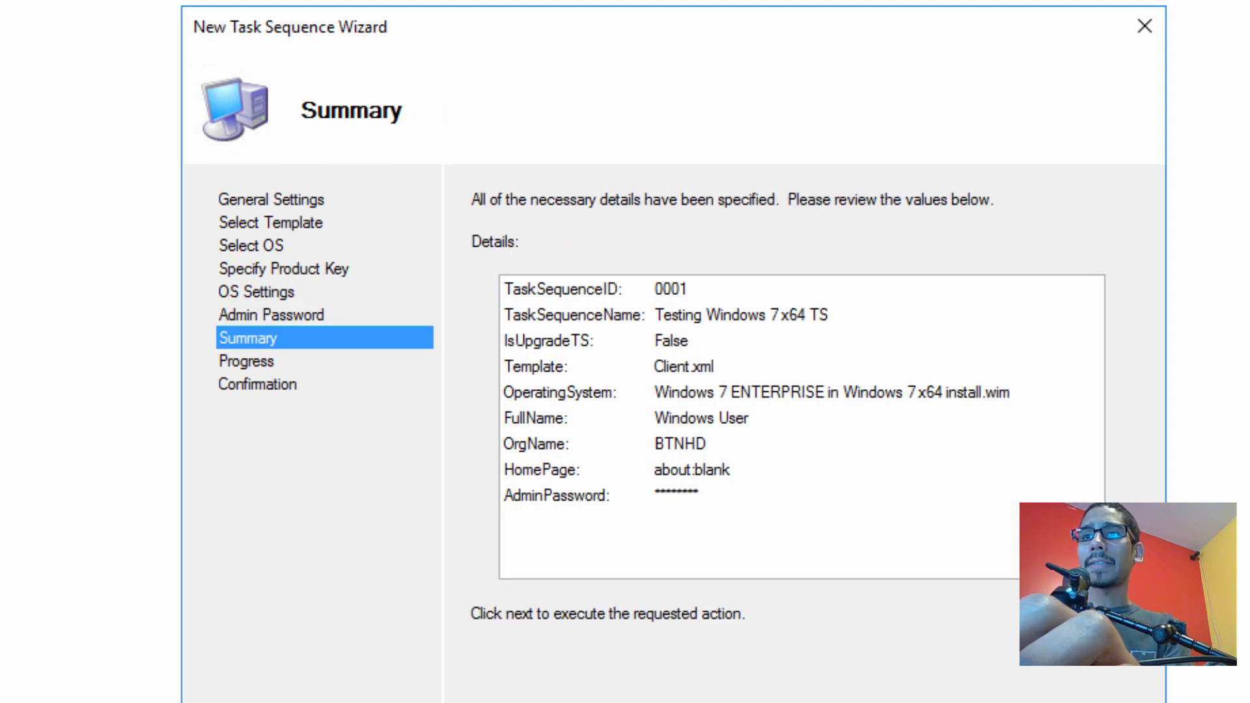
key("Return")
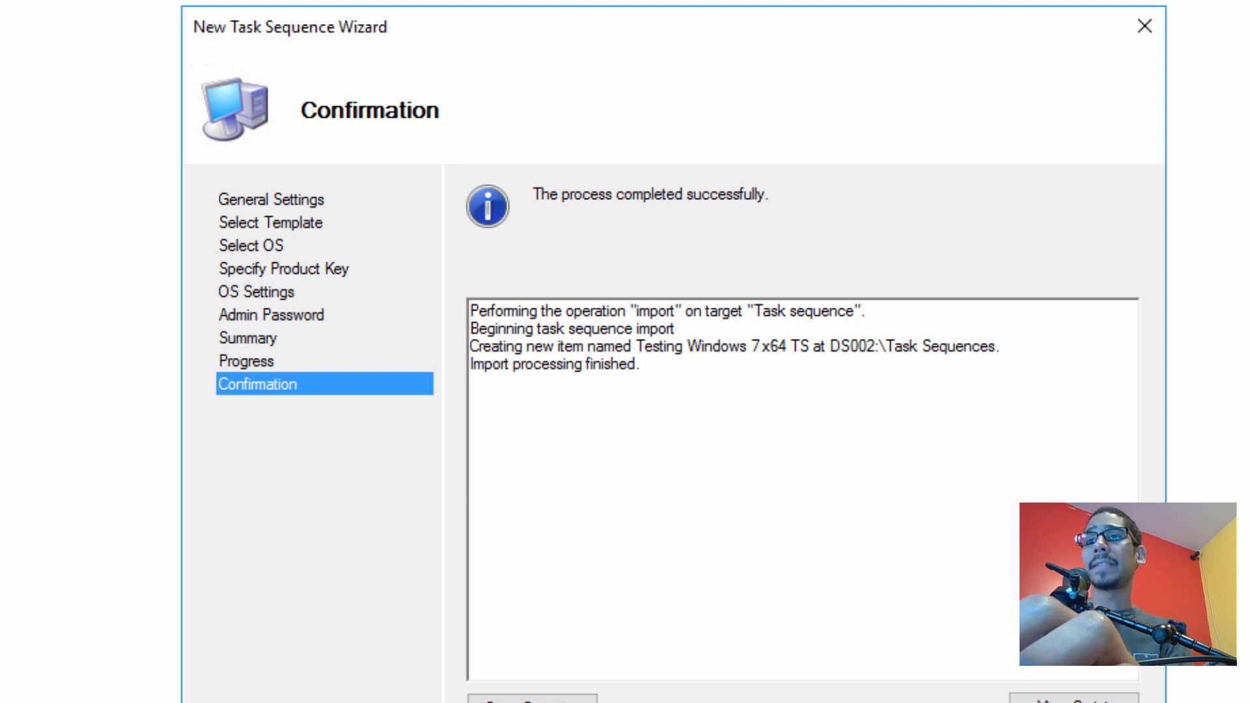
key("Return")
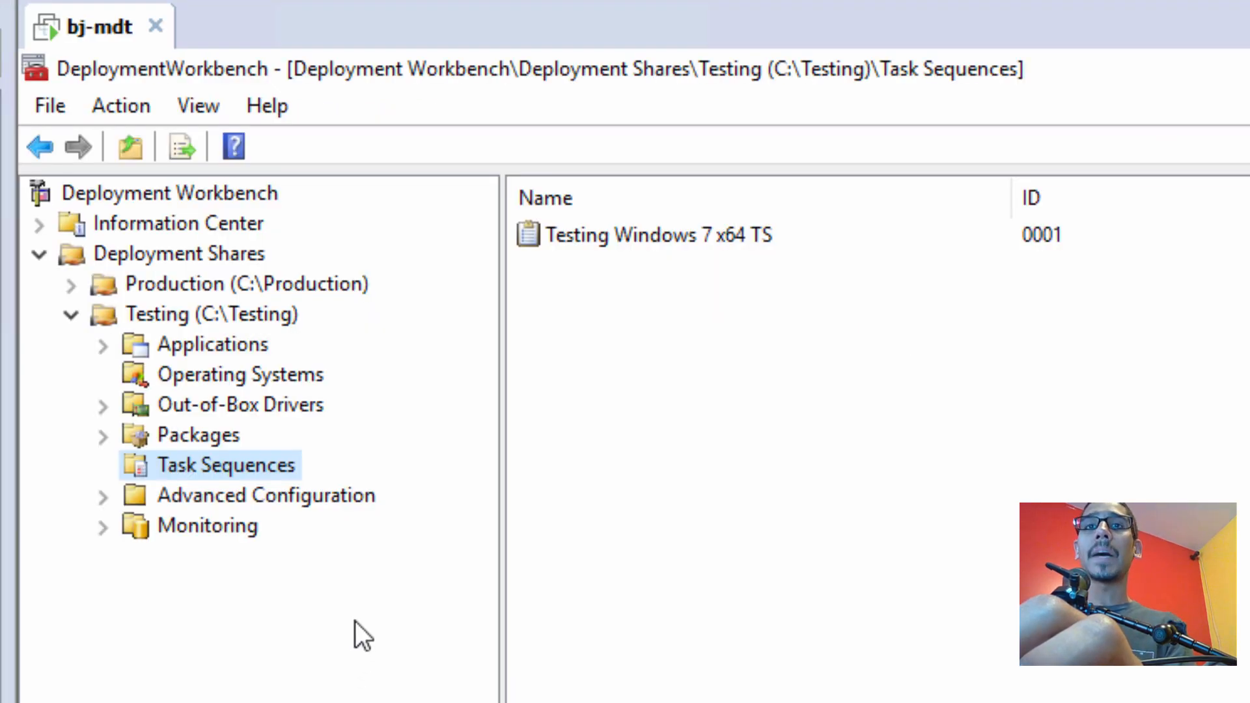
Run Update Deployment Share on Testing (C:\Testing) with the optimized update option
right_click(253, 310)
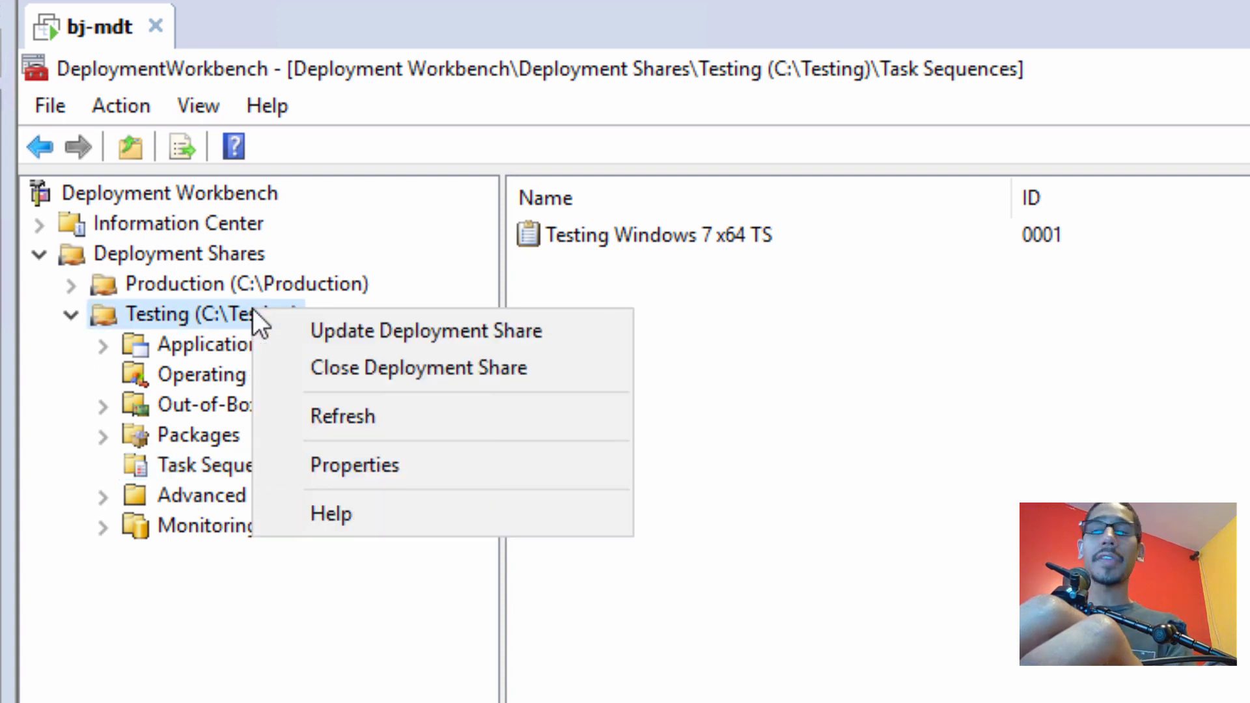
right_click(166, 313)
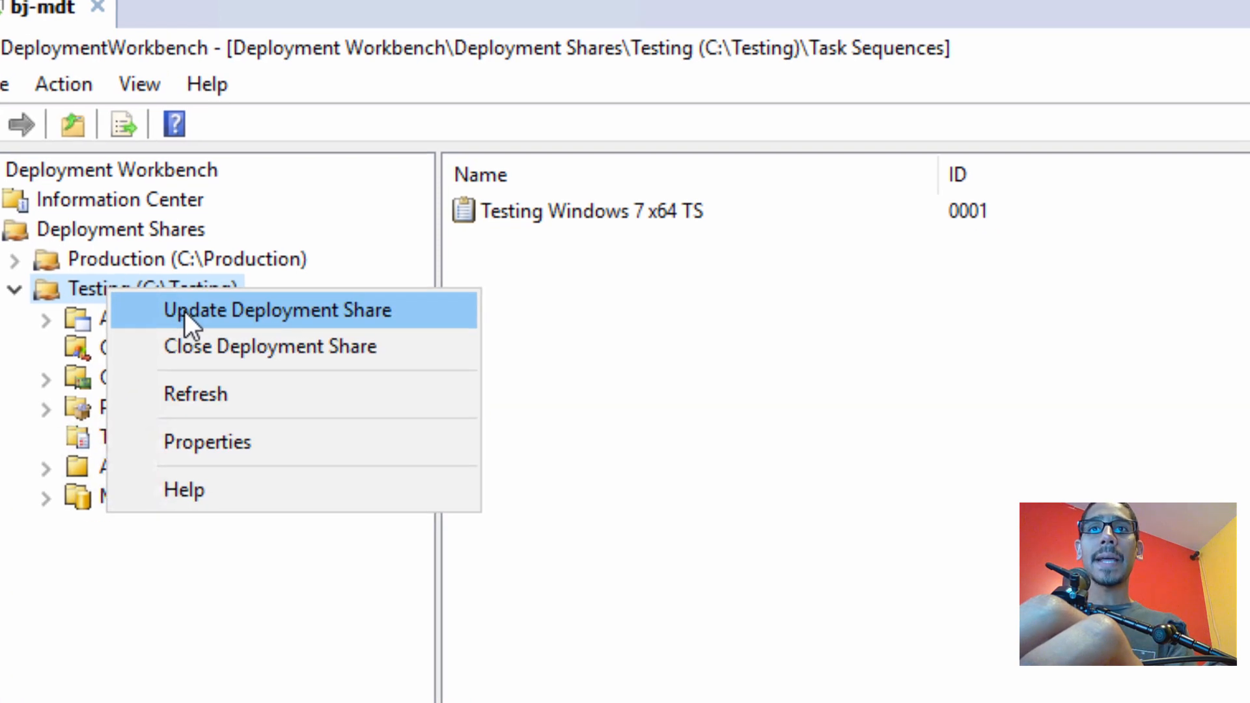
left_click(242, 337)
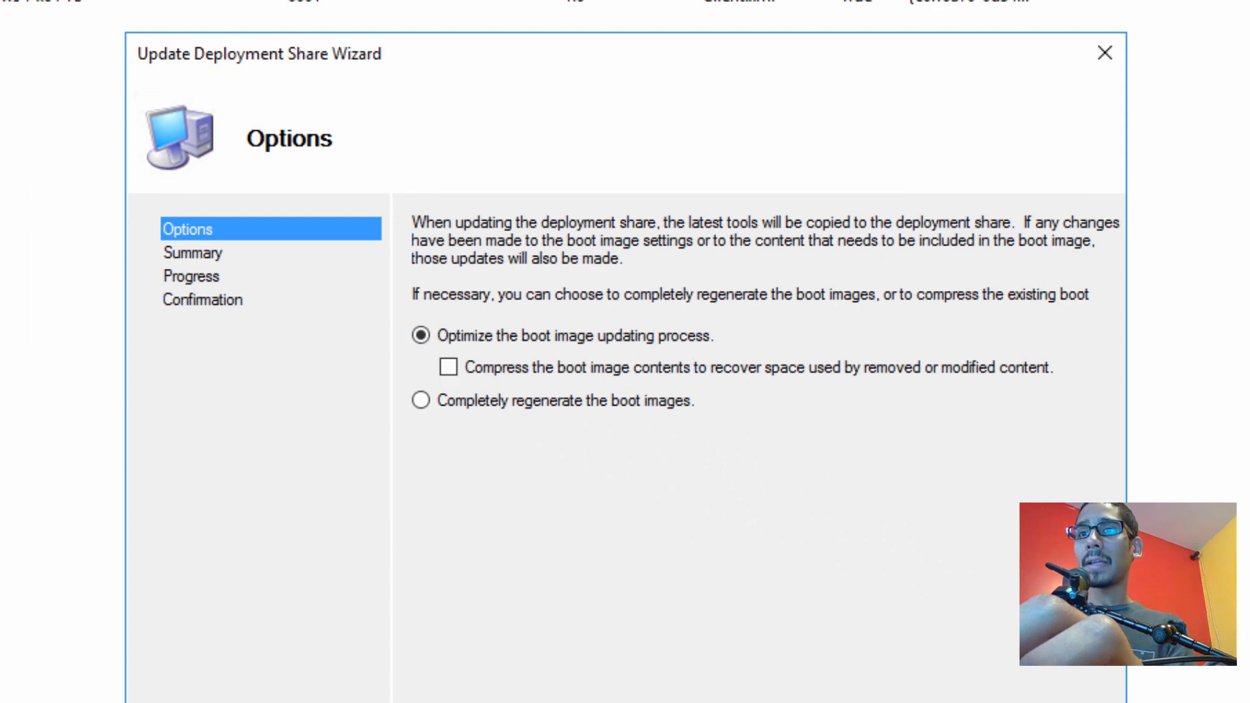
key("Return")
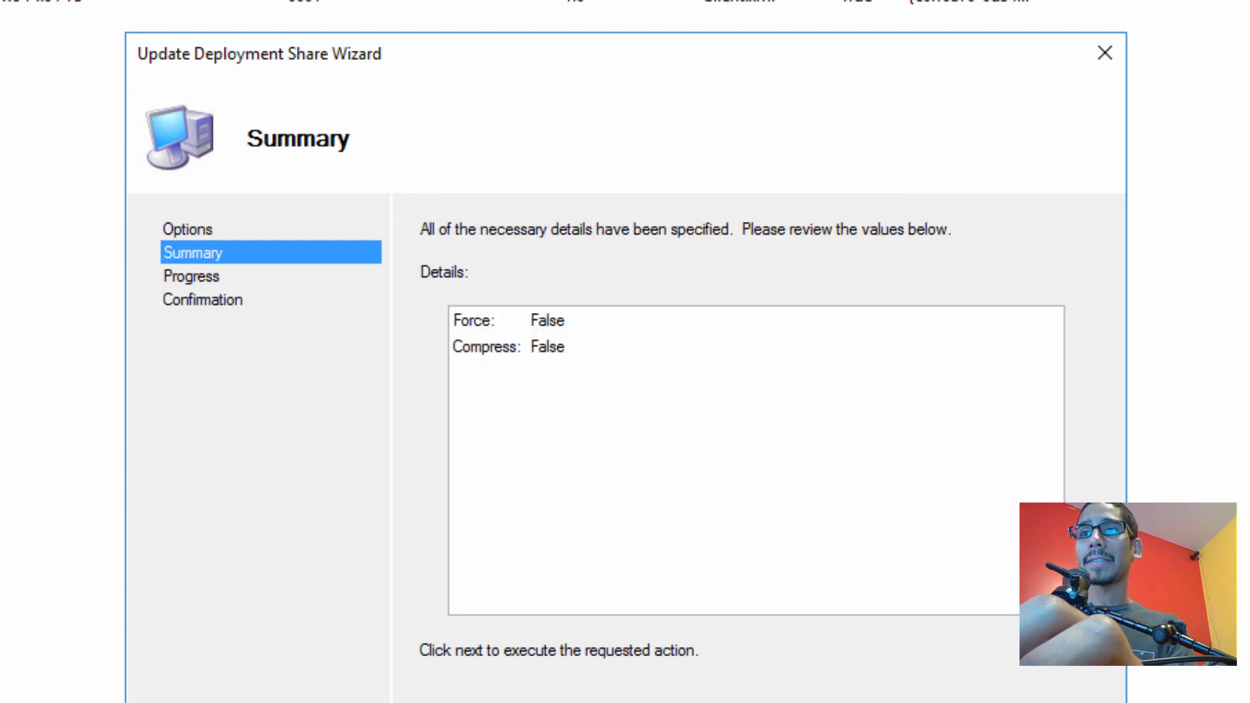
key("Return")
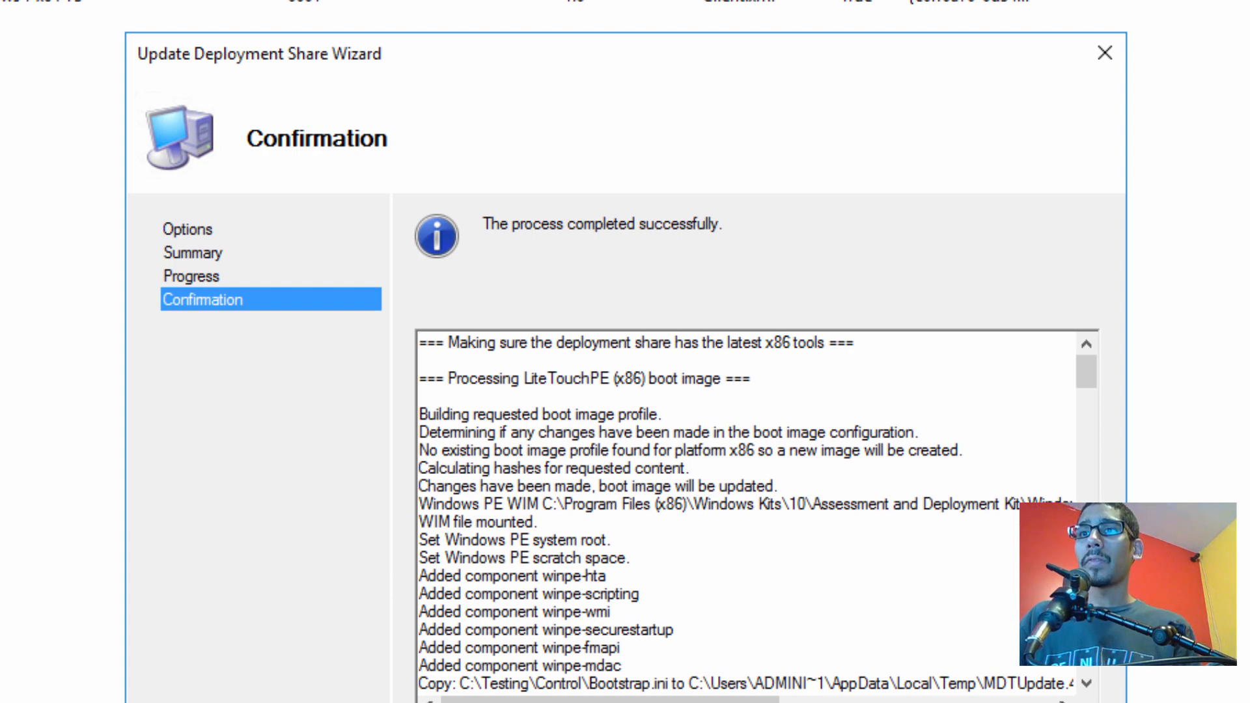
key("Return")
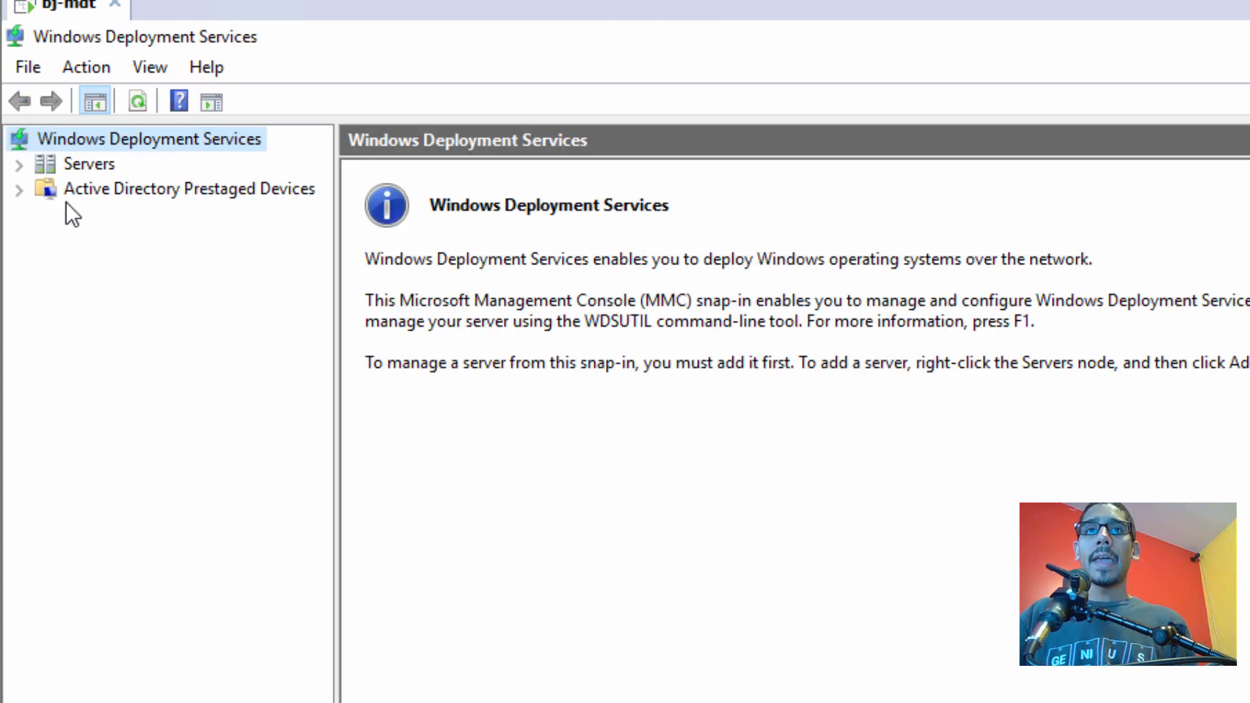
Add a boot image under the server's Boot Images, choosing C:\Testing\Boot\LiteTouchPE_x64.wim
left_click(19, 165)
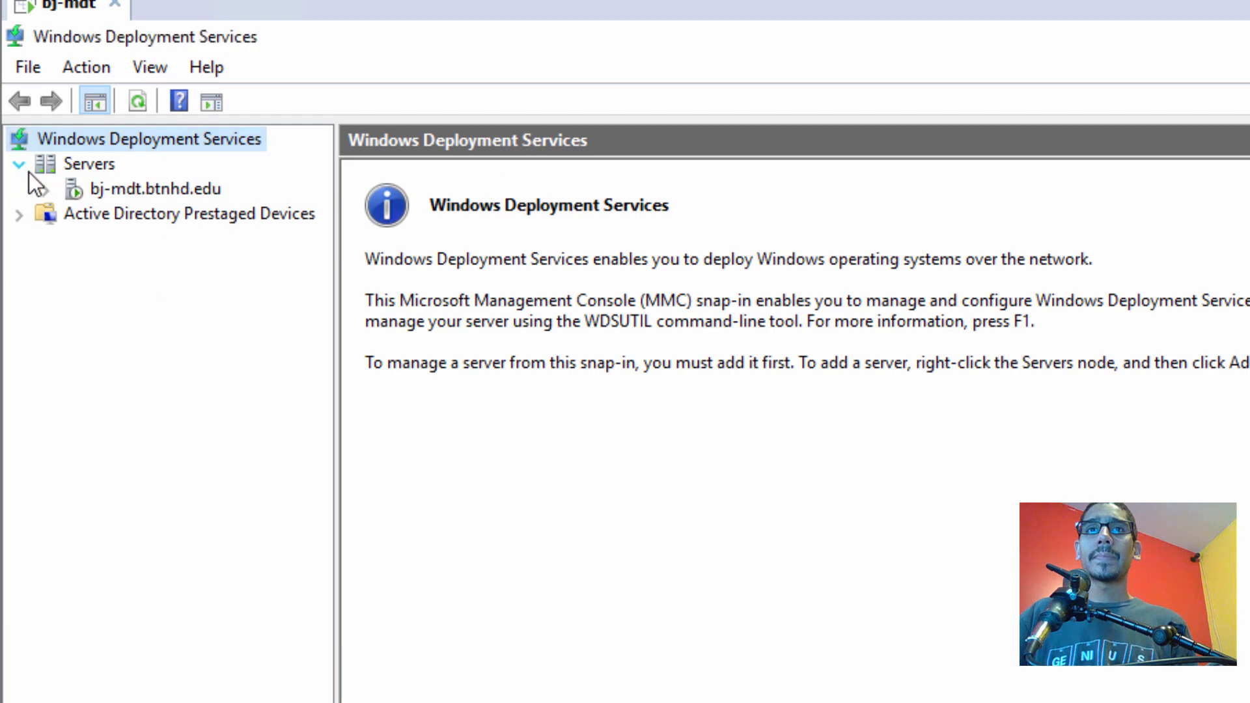
left_click(158, 190)
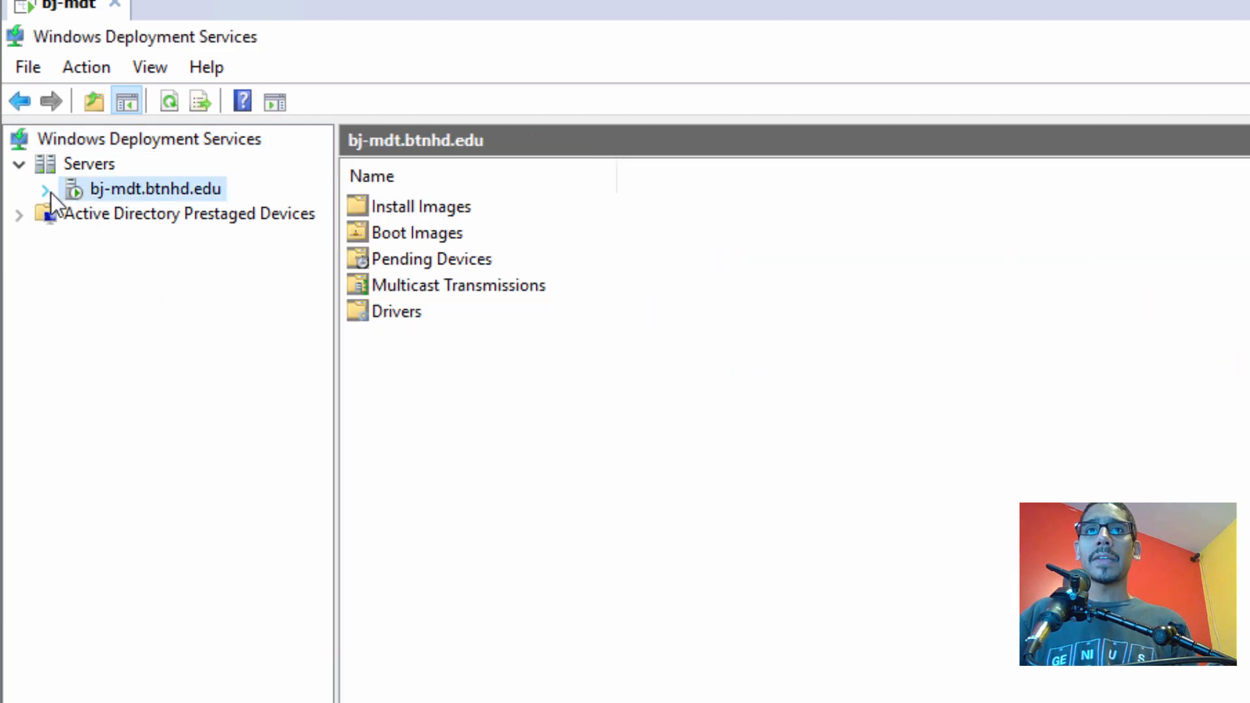
left_click(45, 190)
left_click(158, 237)
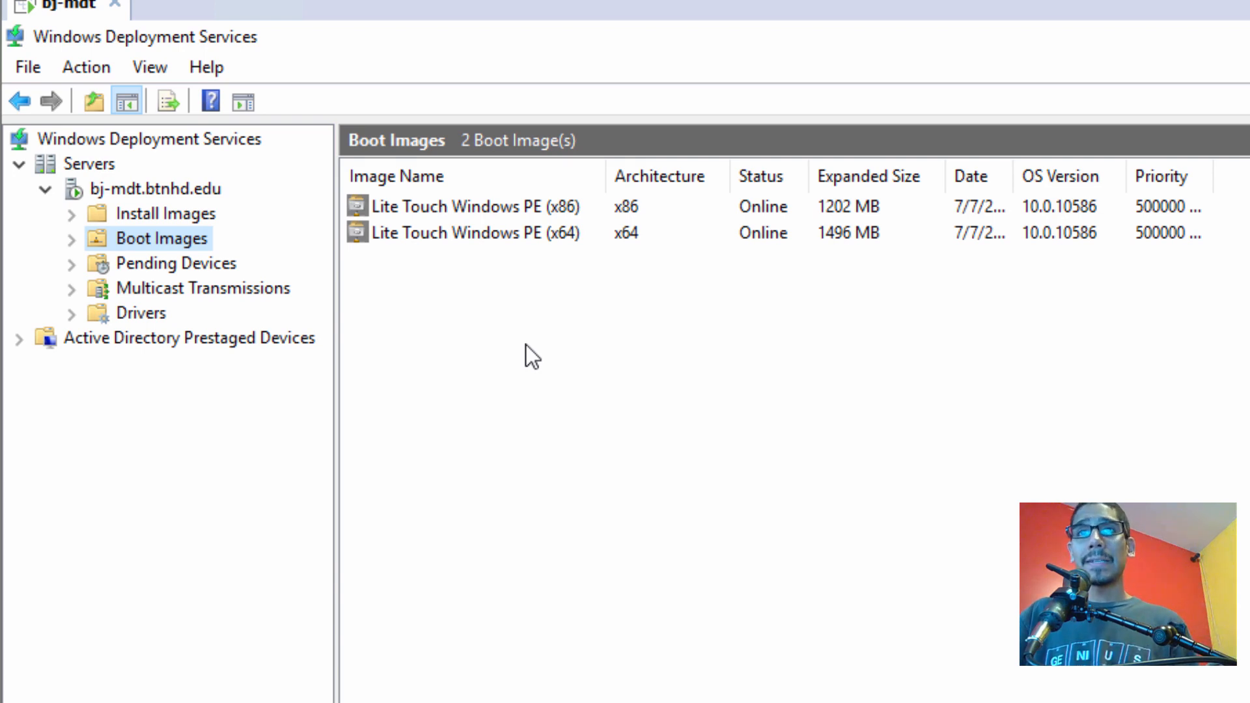
right_click(186, 244)
left_click(329, 268)
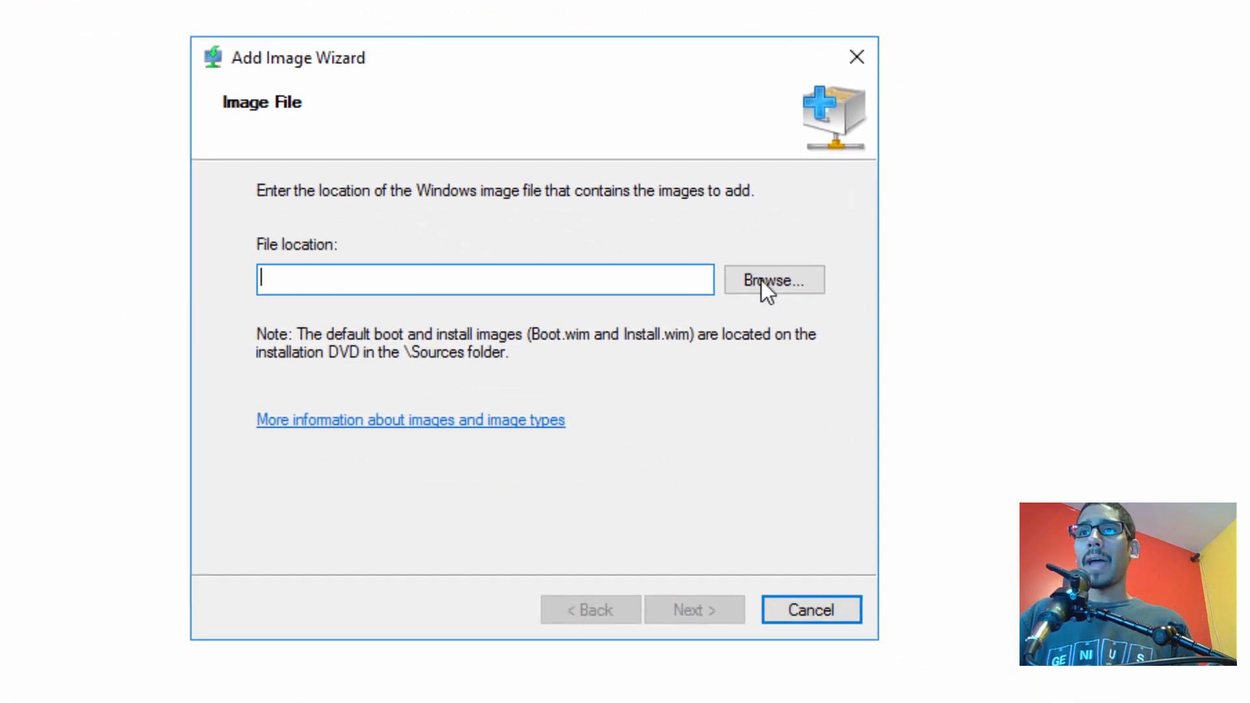
left_click(762, 281)
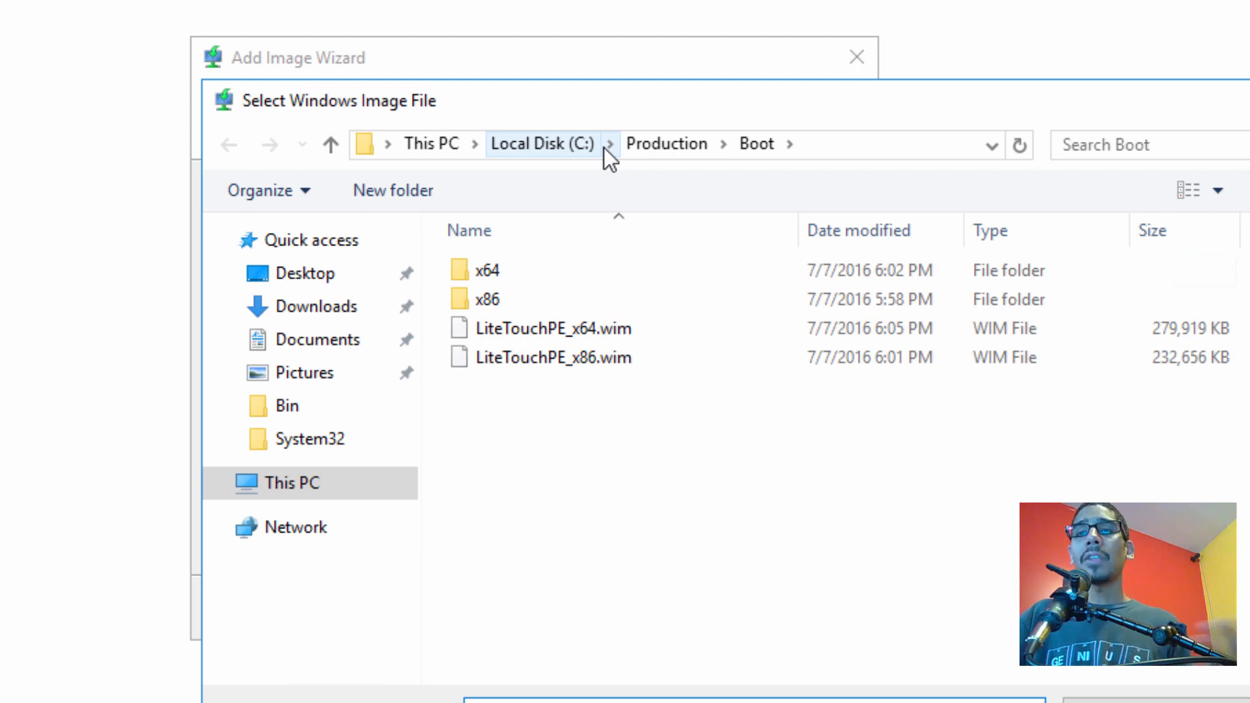
left_click(557, 144)
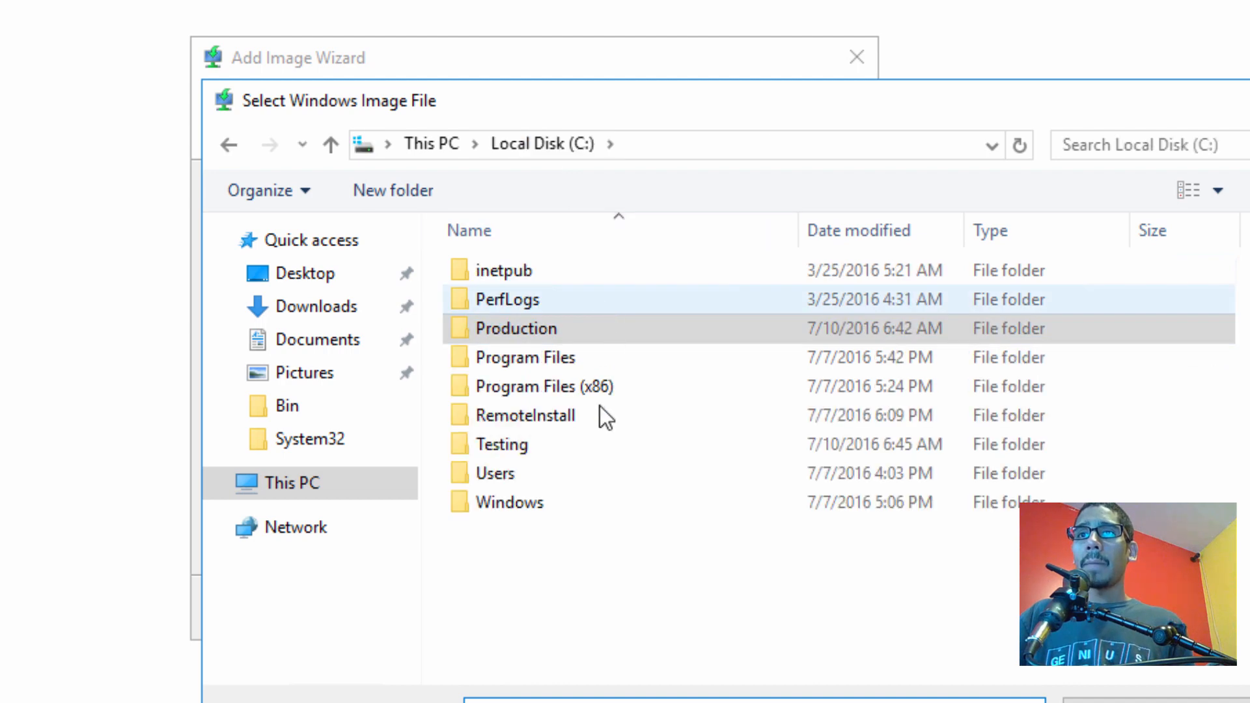
double_click(523, 448)
double_click(510, 359)
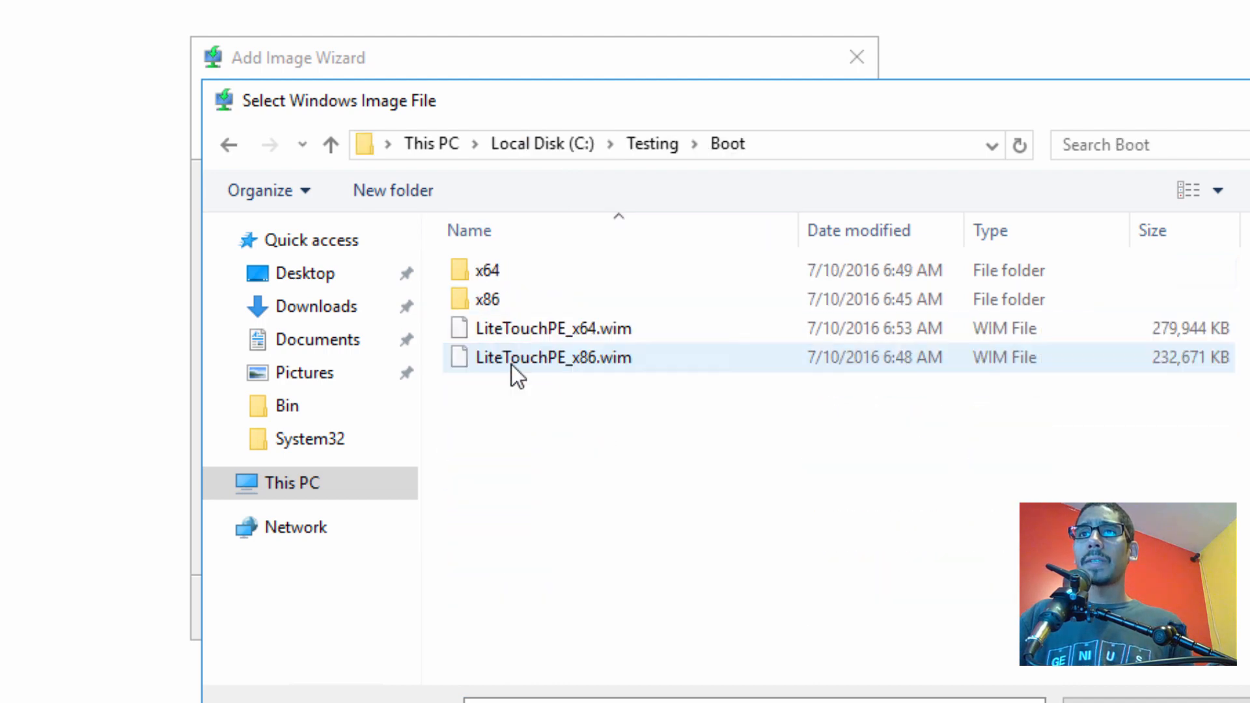
double_click(563, 329)
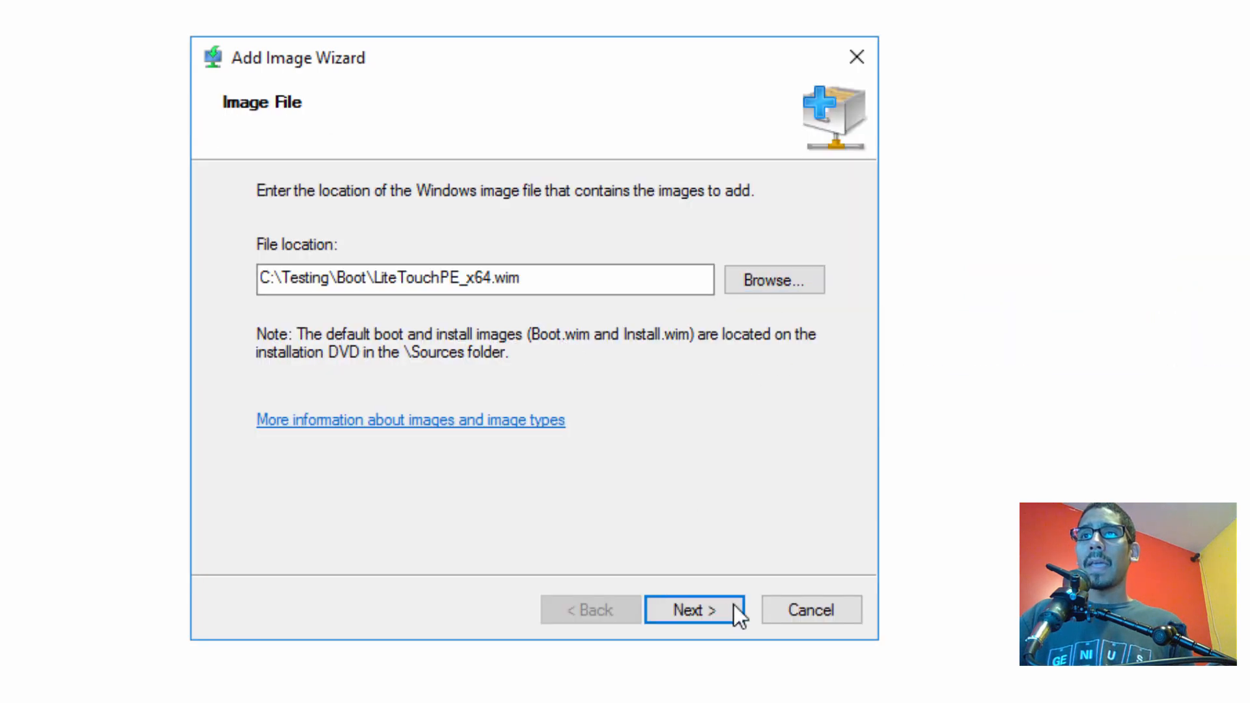
Prefix the image name with '[TESTING] ' to read [TESTING] Lite Touch Windows PE (x64)
left_click(711, 606)
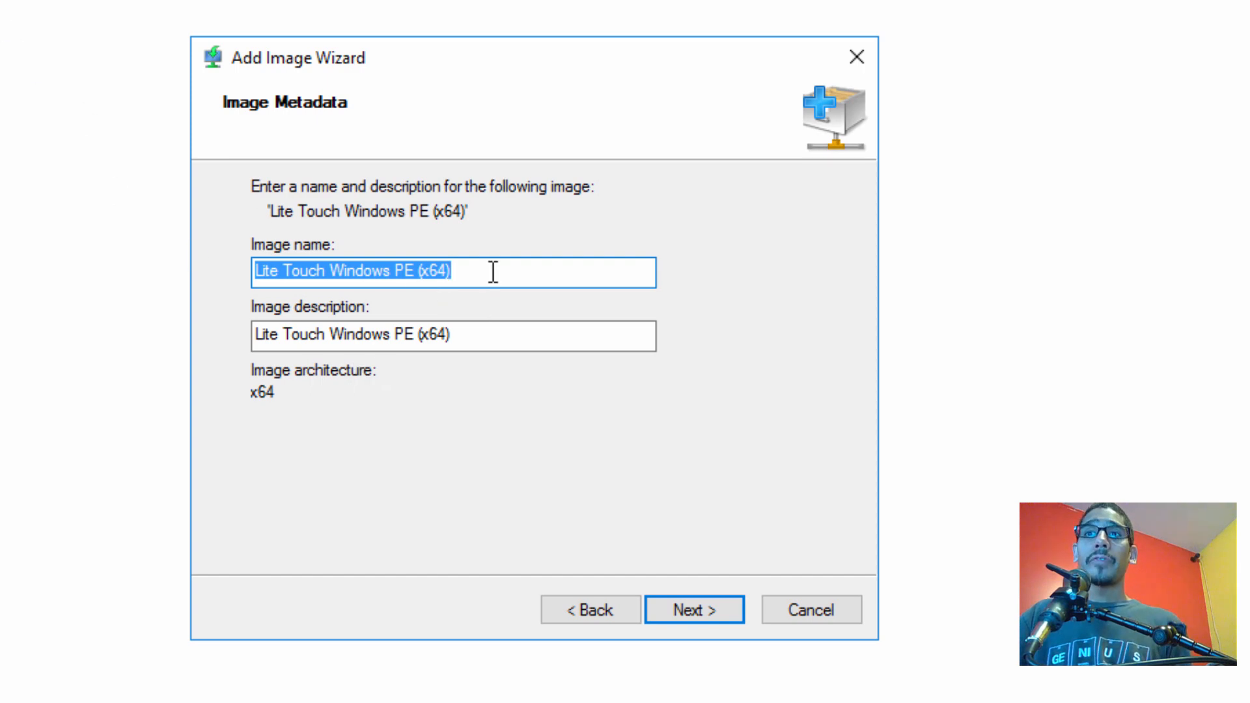
left_click(517, 271)
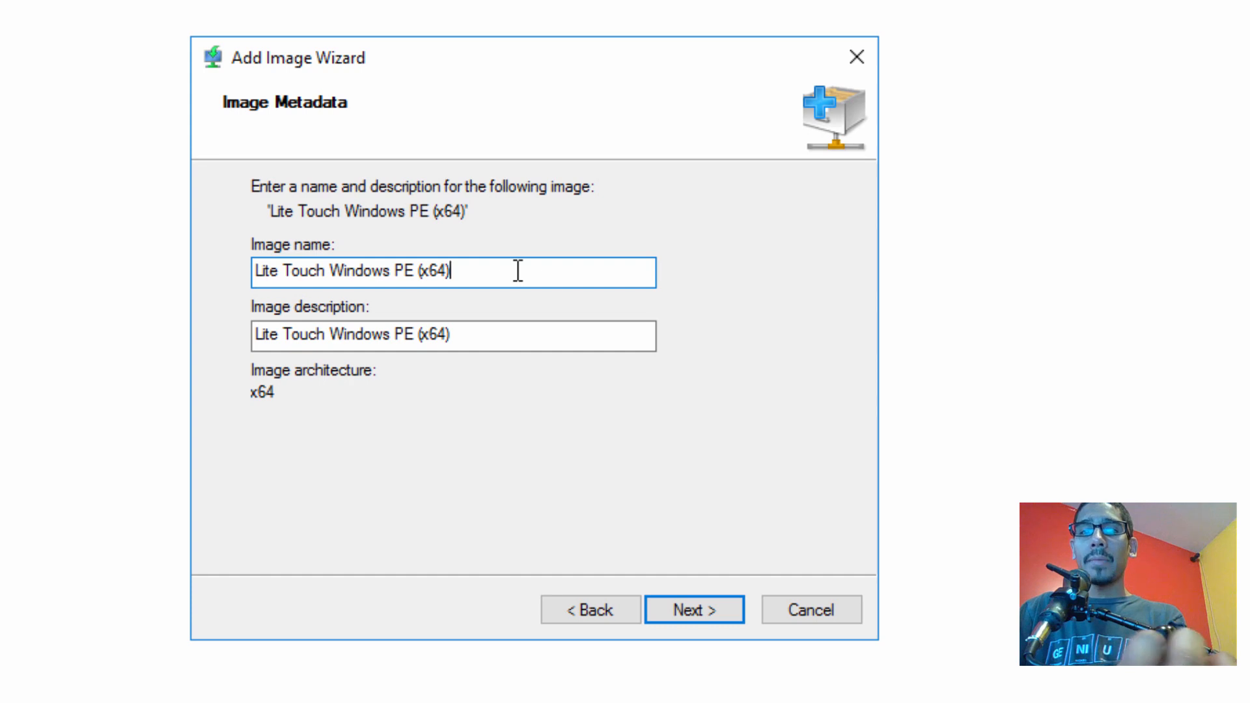
key("Home")
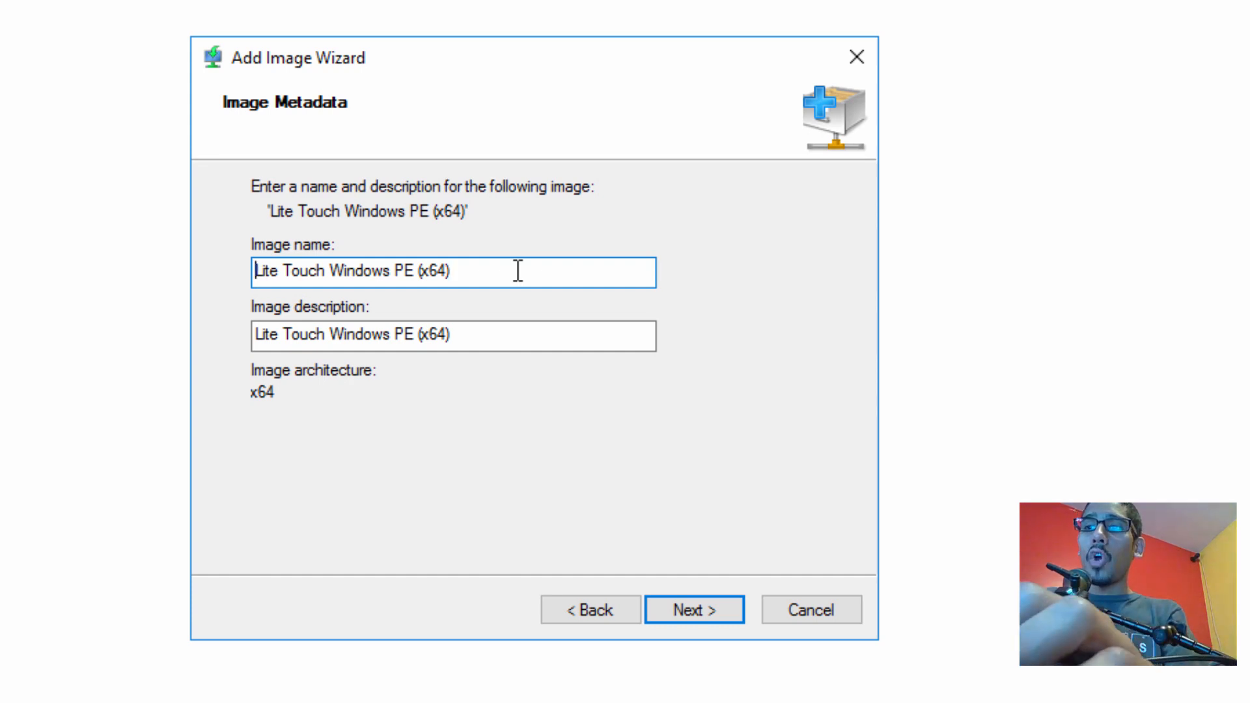
type("[TESTING]")
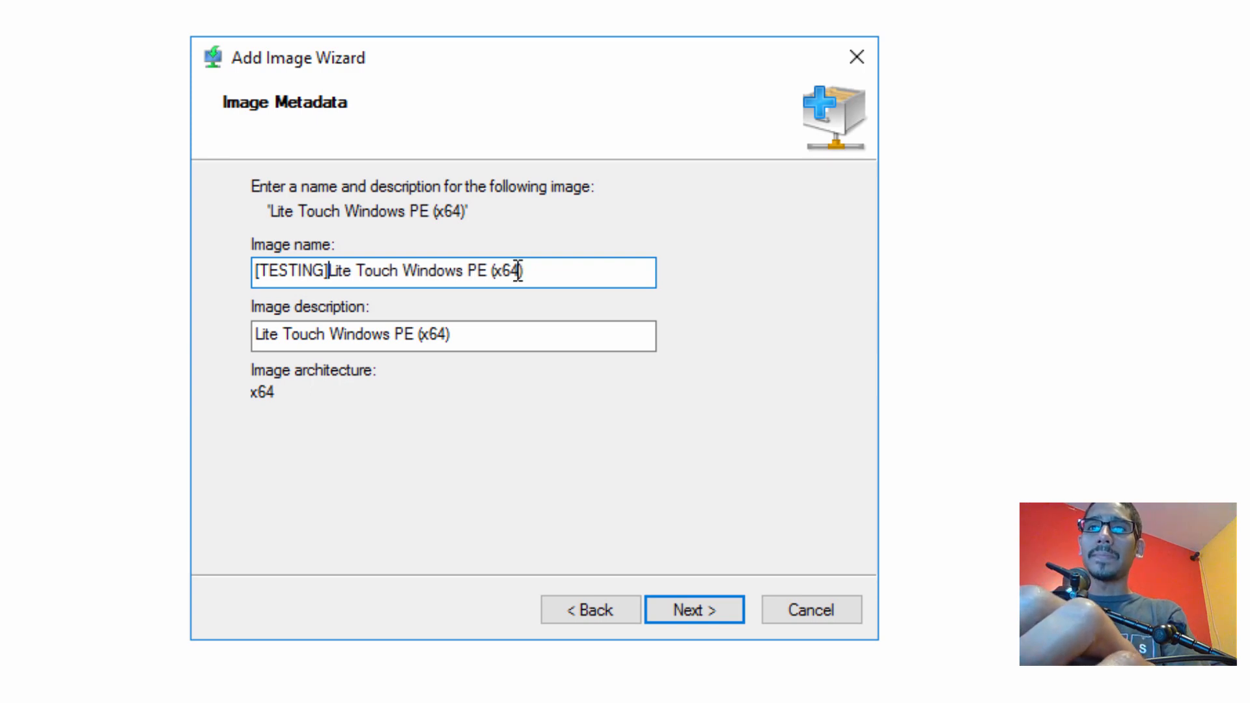
key("End")
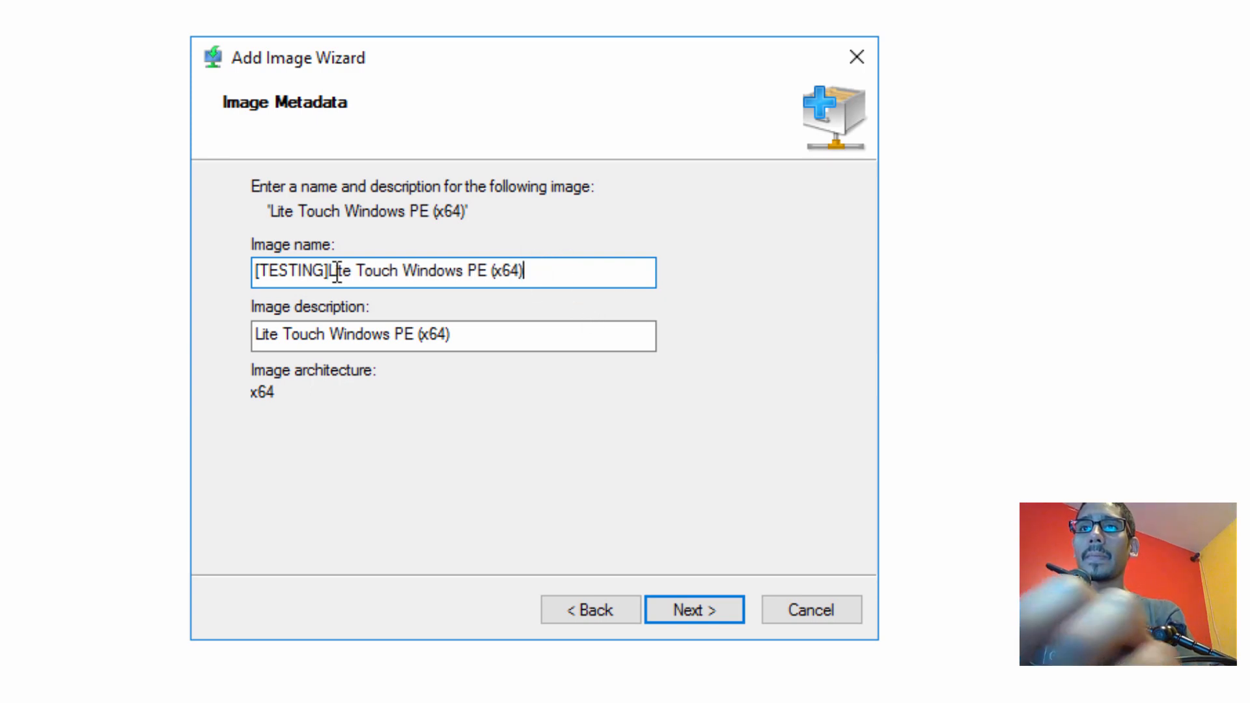
left_click_drag(336, 272, 188, 293)
left_click_drag(330, 267, 337, 271)
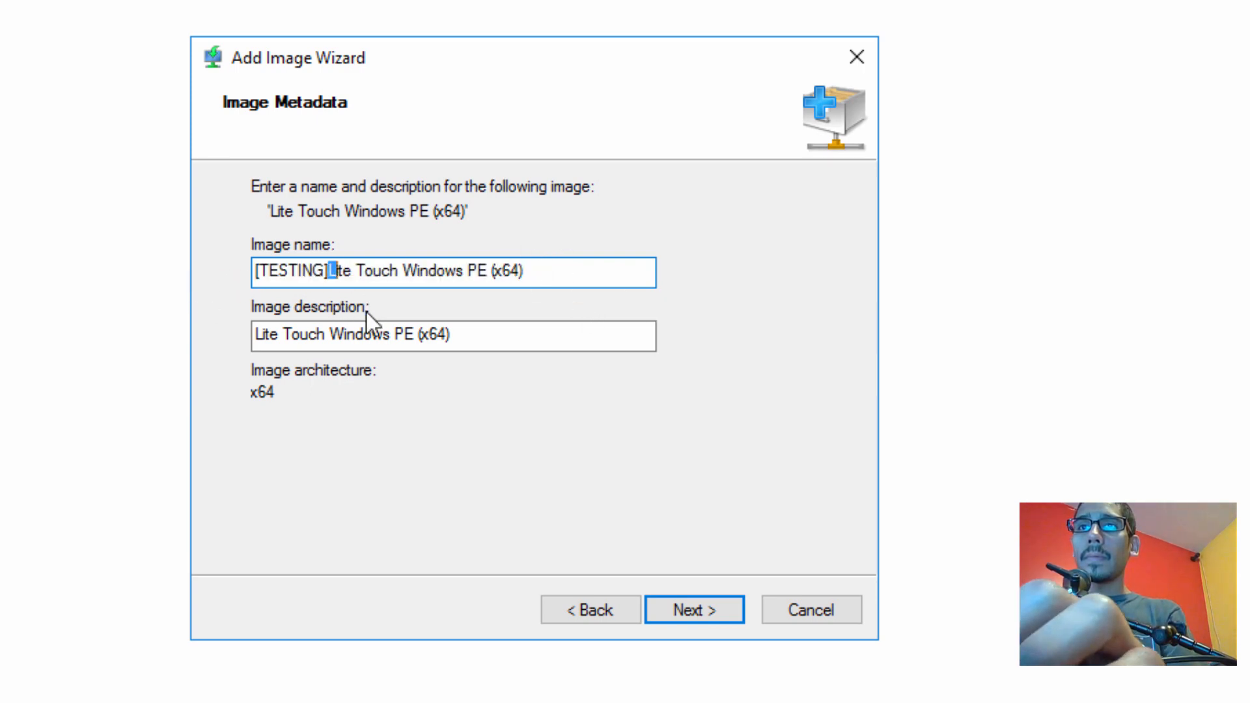
key("Left")
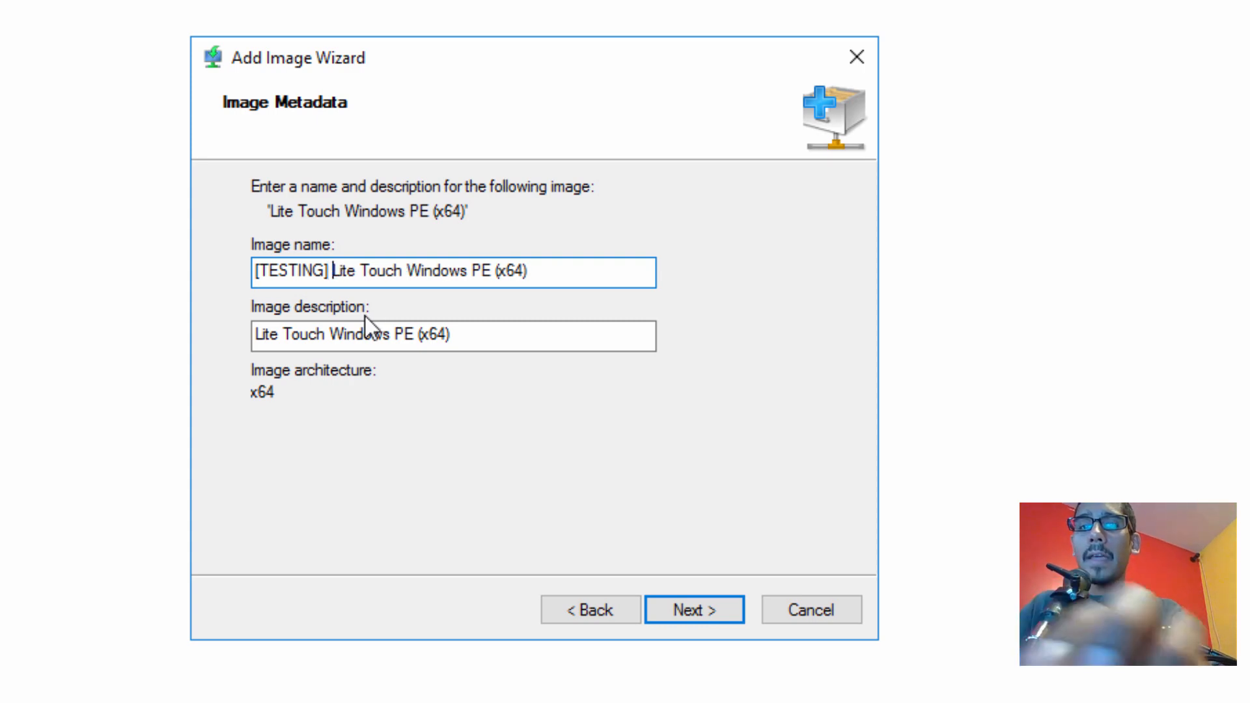
Copy that name into the image description and add the x64 image to the server
key("ctrl+a")
key("ctrl+c")
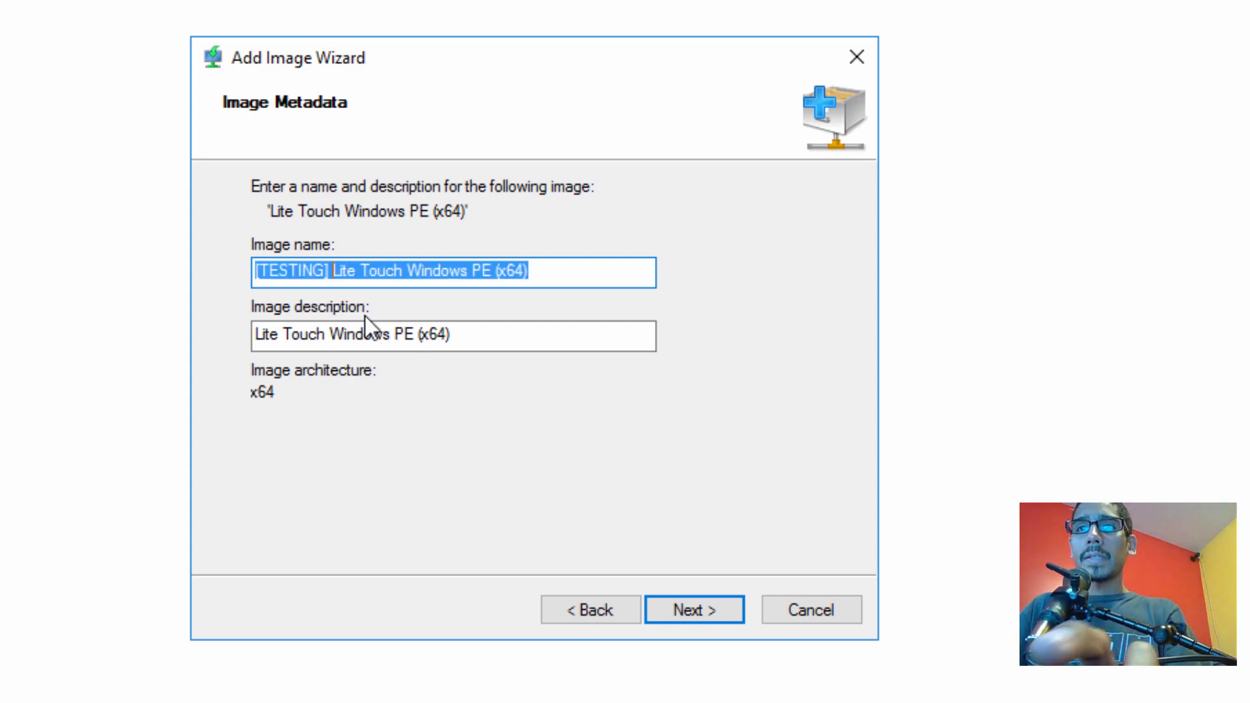
key("Tab")
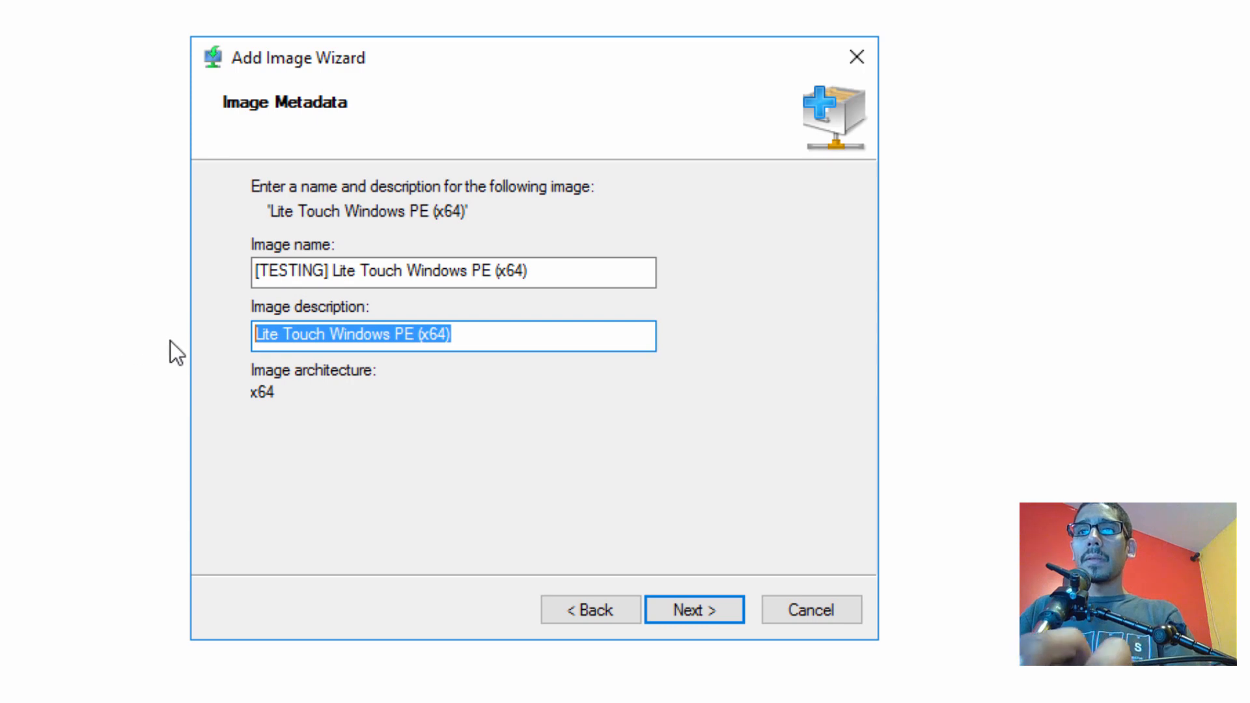
key("ctrl+v")
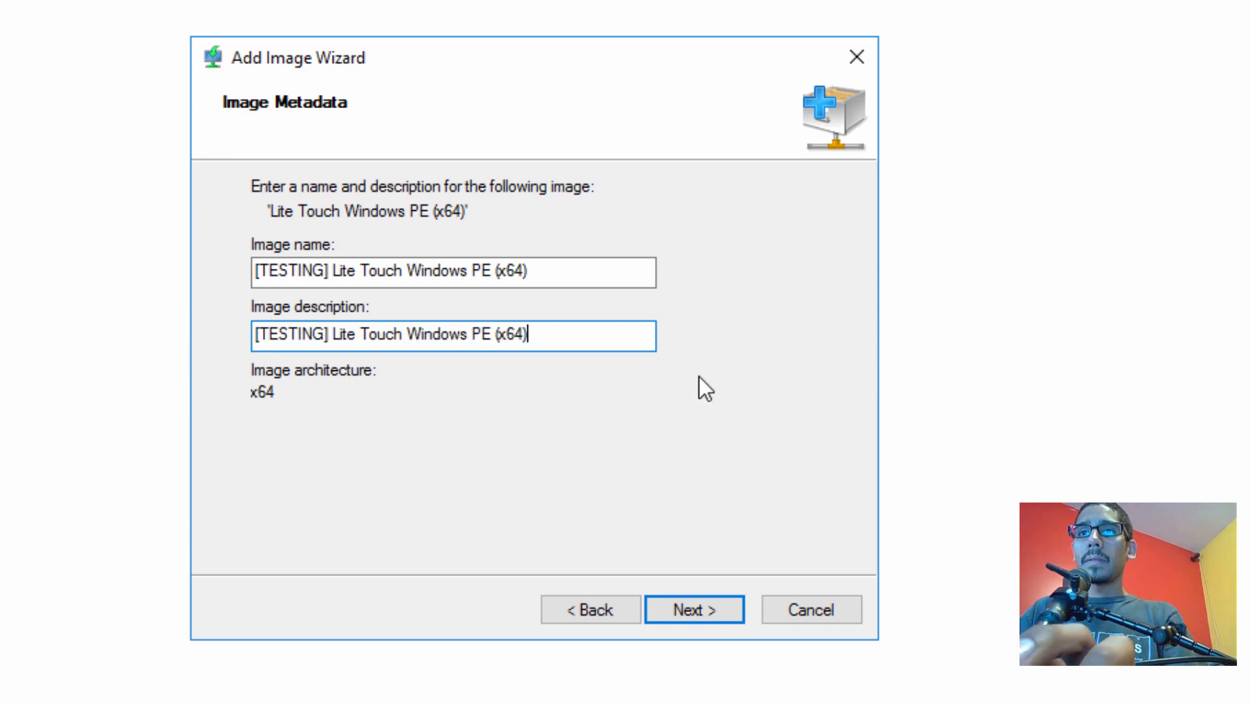
left_click(693, 604)
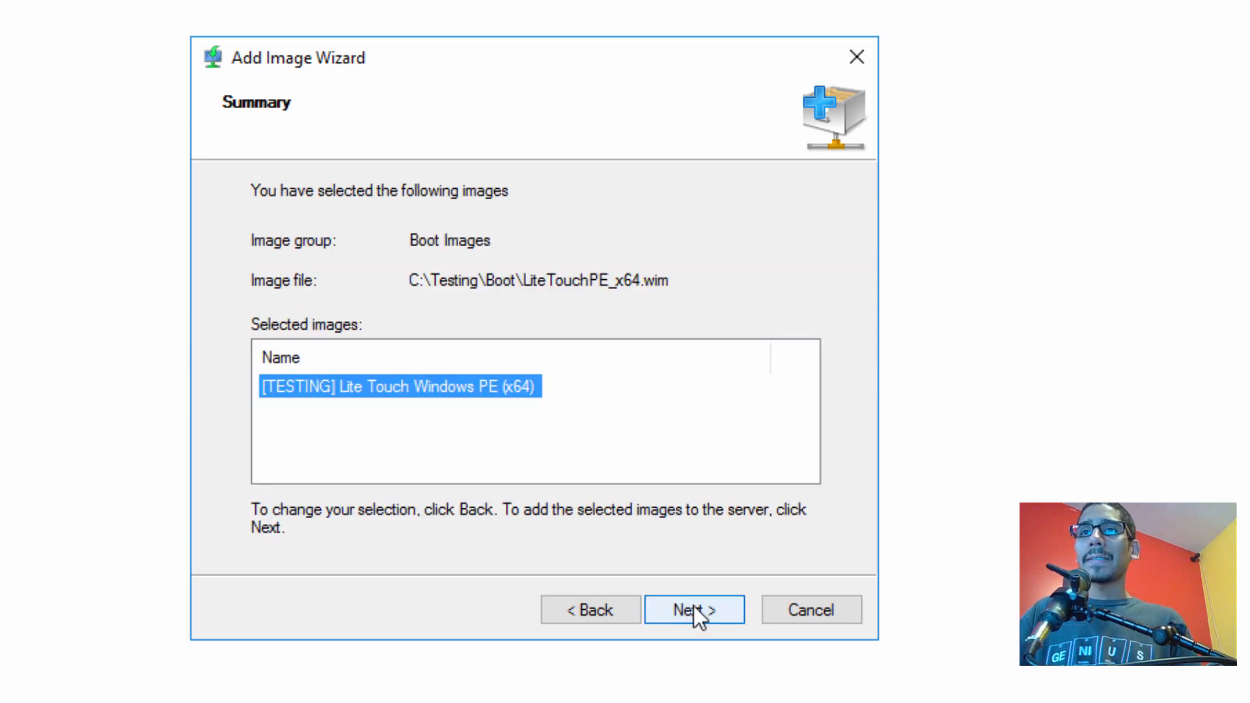
left_click(700, 615)
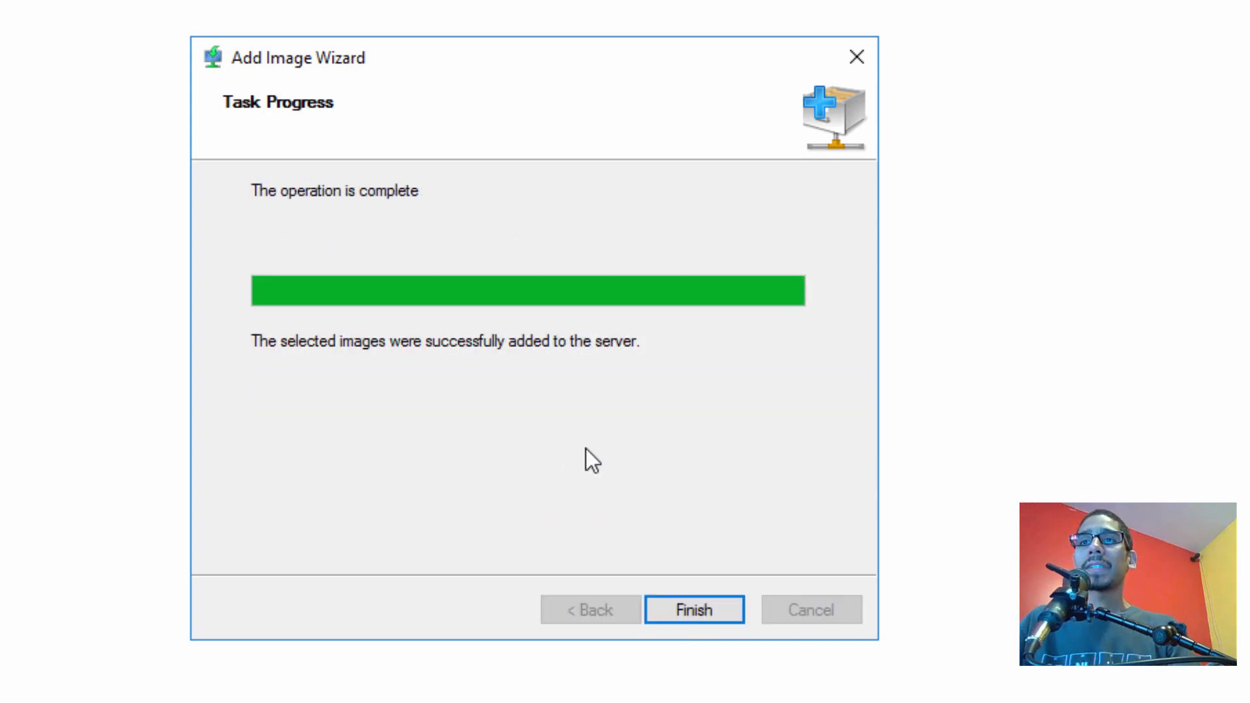
left_click(712, 619)
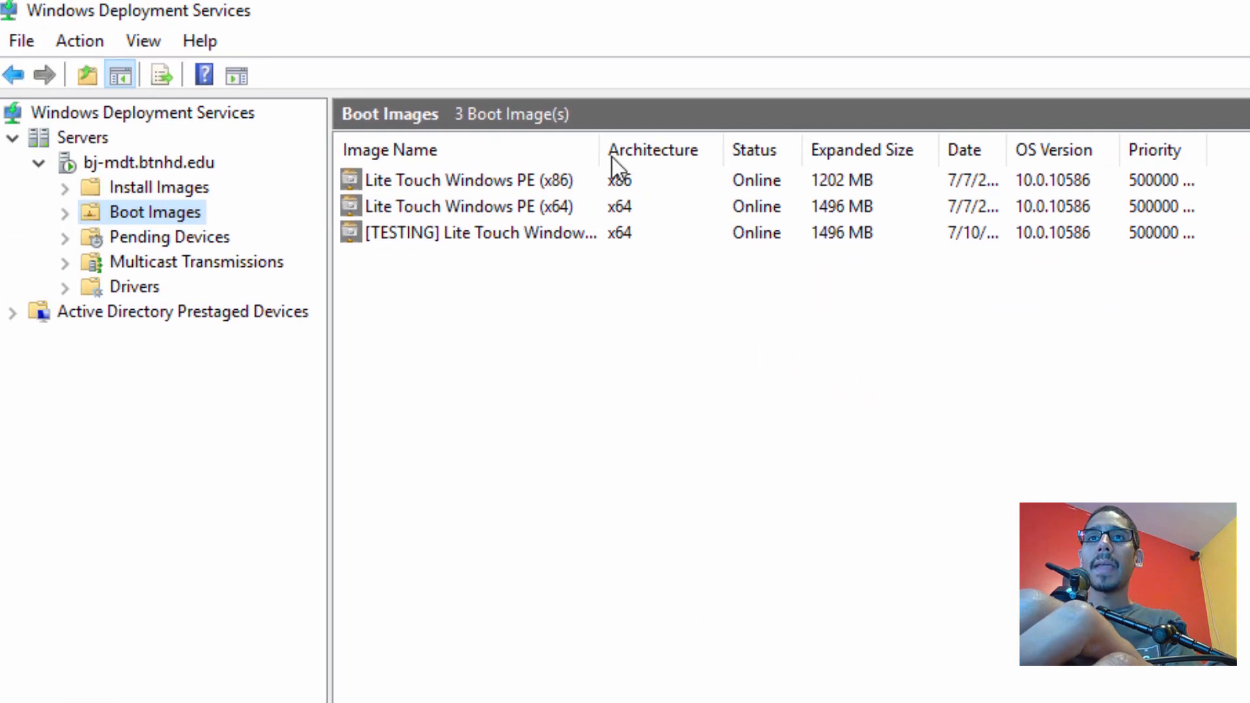
Widen the Image Name column and choose LiteTouchPE_x86.wim as a new boot image
left_click_drag(595, 135, 669, 156)
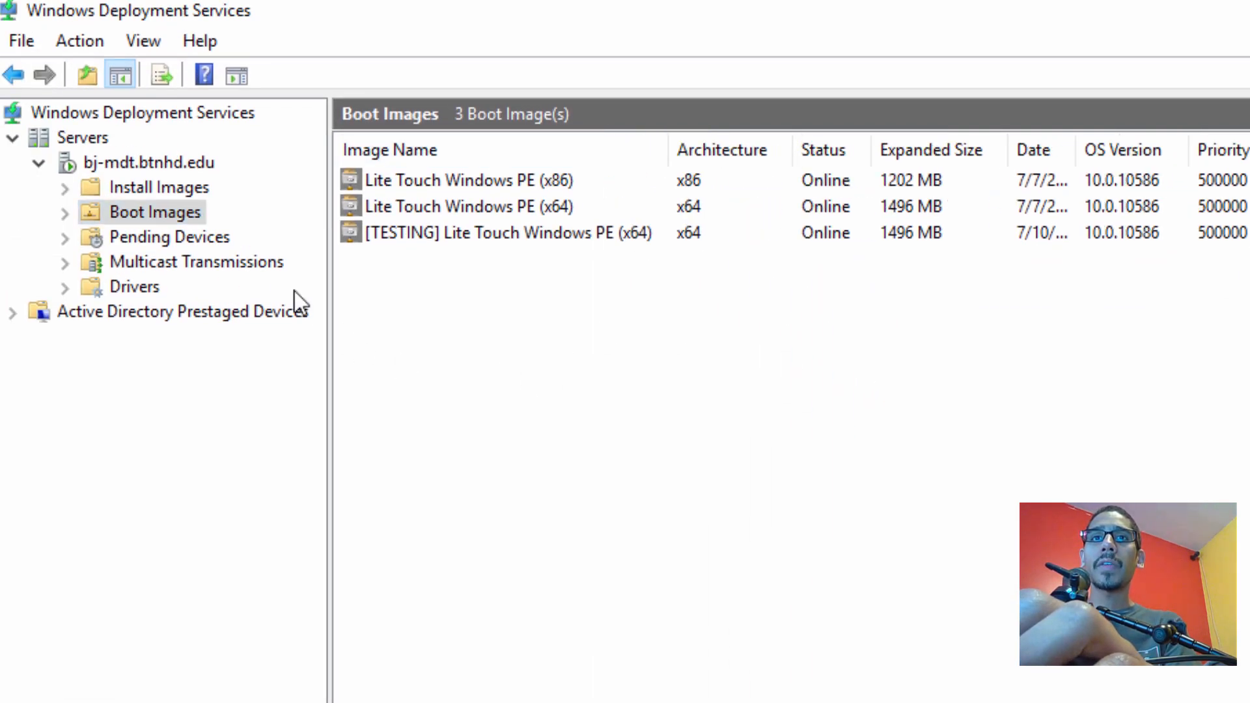
right_click(183, 209)
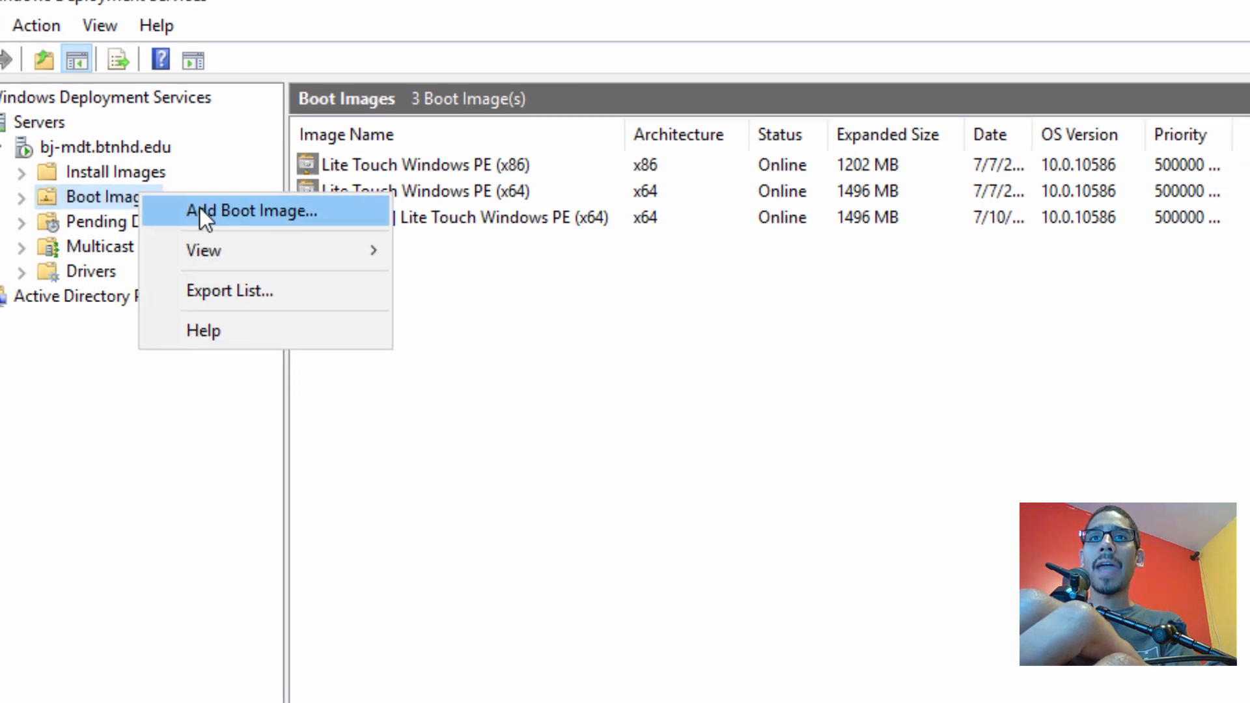
left_click(242, 226)
left_click(1046, 422)
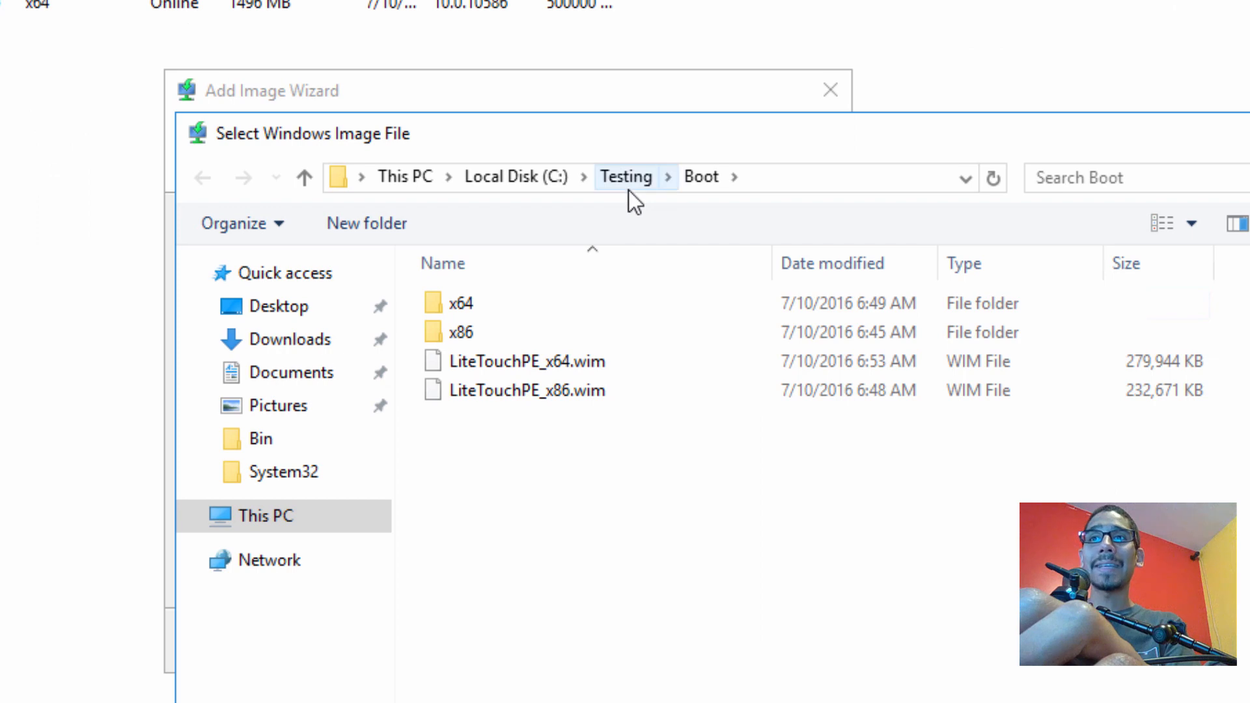
double_click(571, 399)
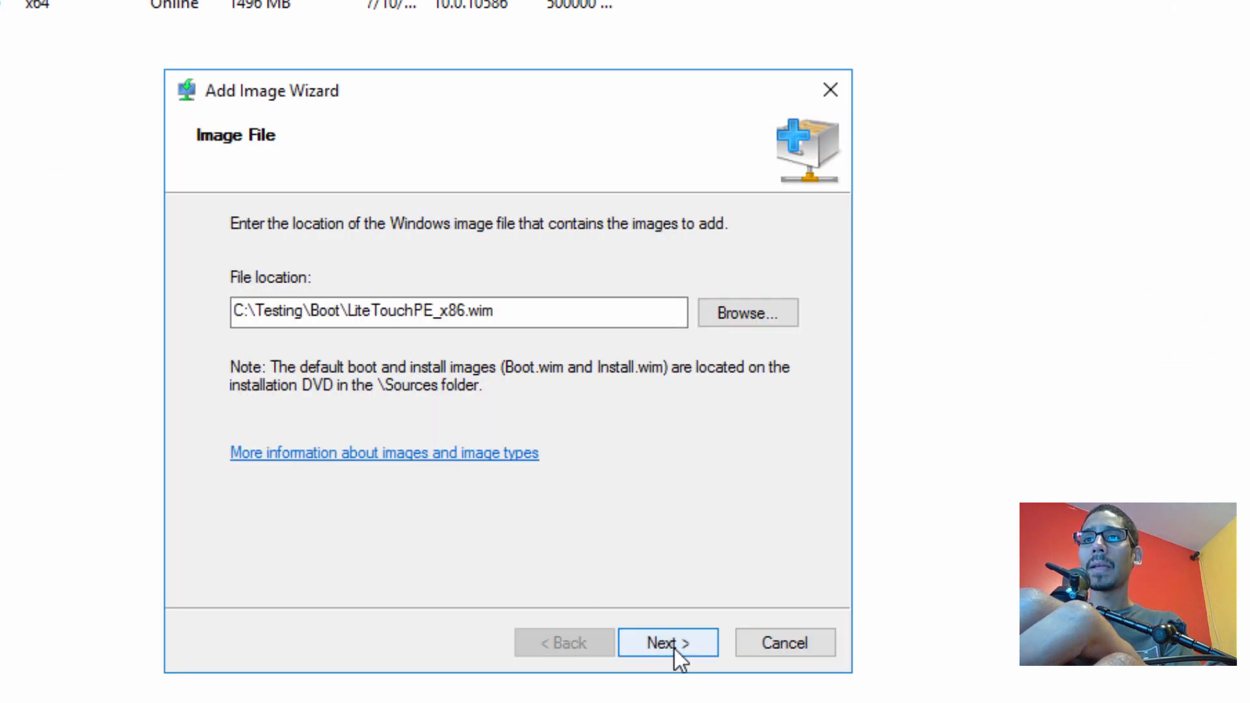
left_click(671, 643)
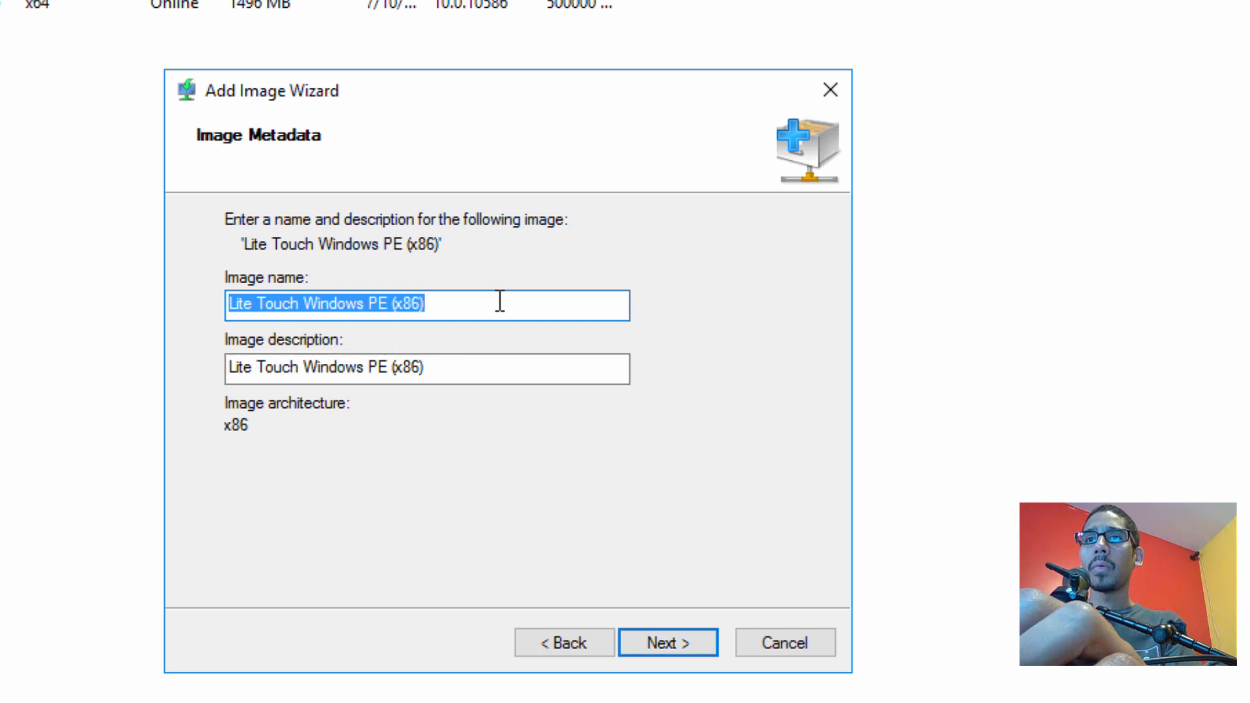
Name and describe it [TESTING] Lite Touch Windows PE (x86) and add it to the server
left_click(267, 307)
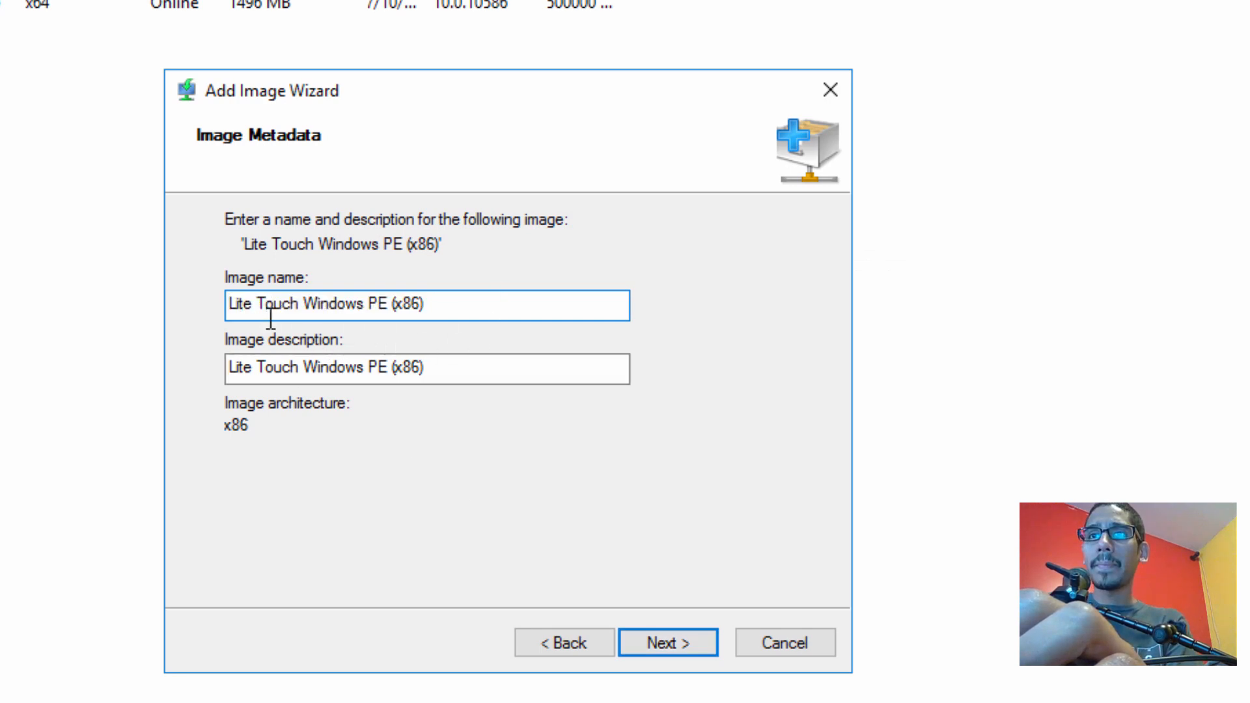
key("Left")
key("Left")
key("Left")
key("Left")
key("Left")
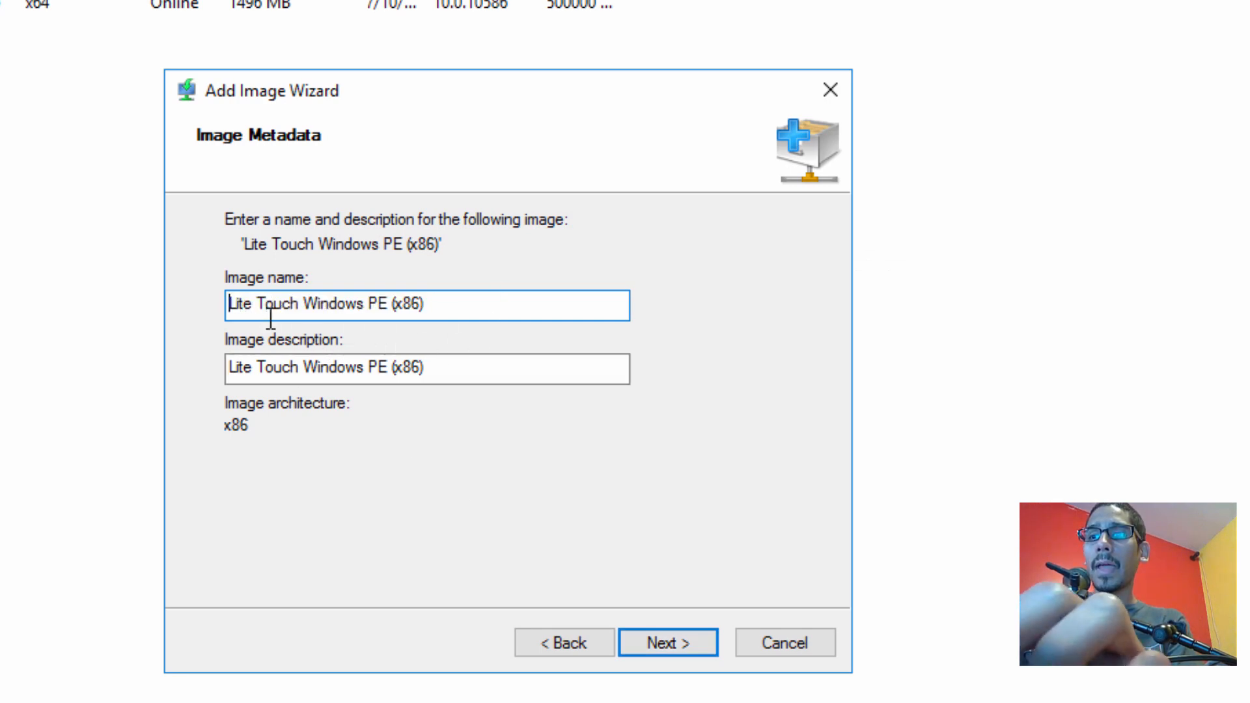
type("[TESTING")
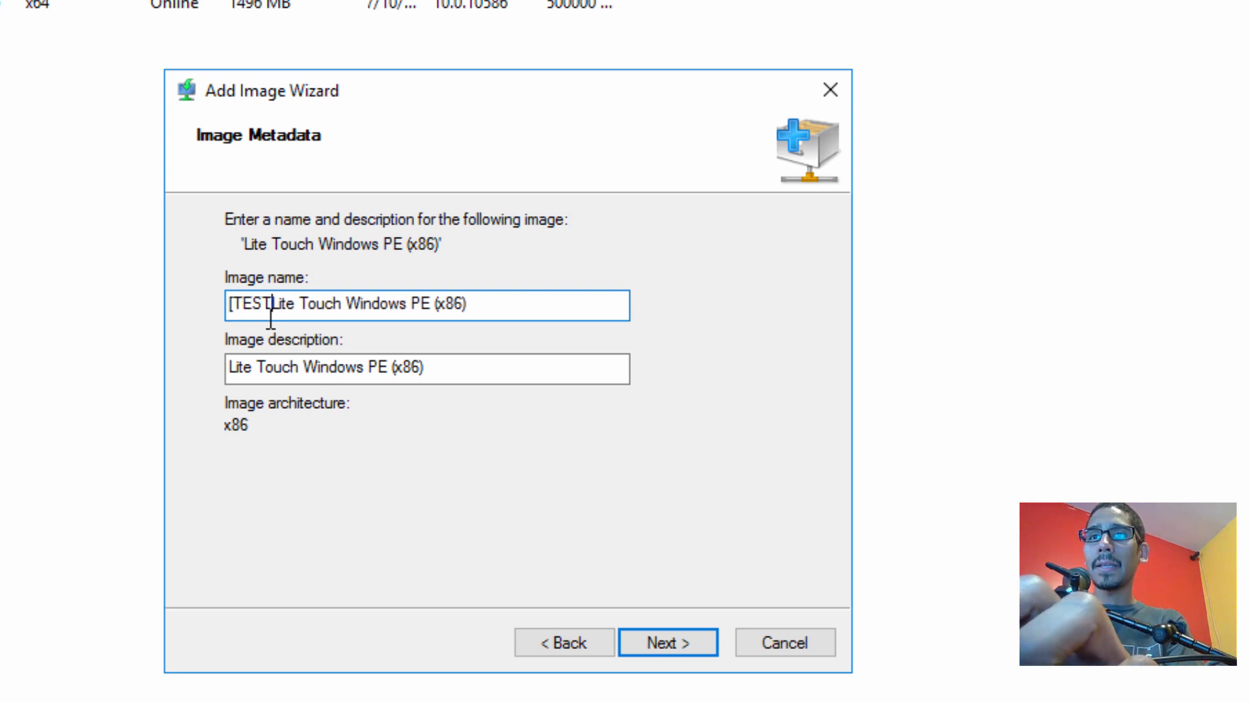
type("]")
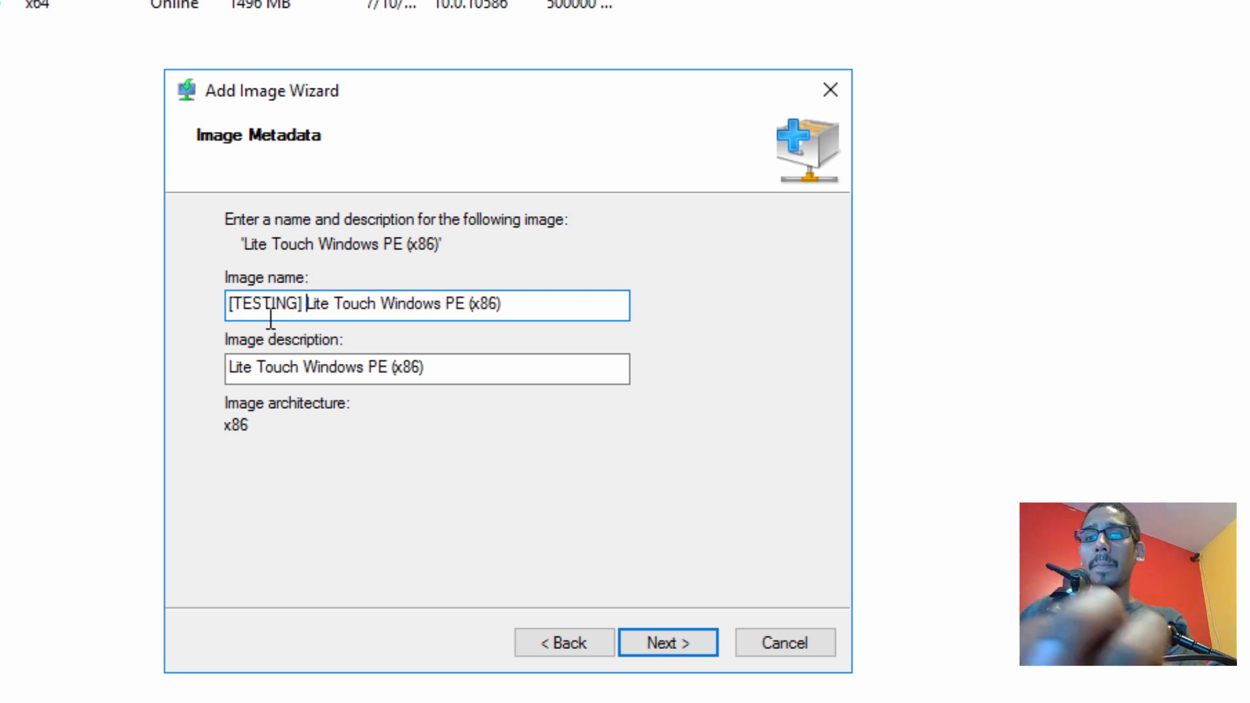
key("ctrl+a")
key("ctrl+c")
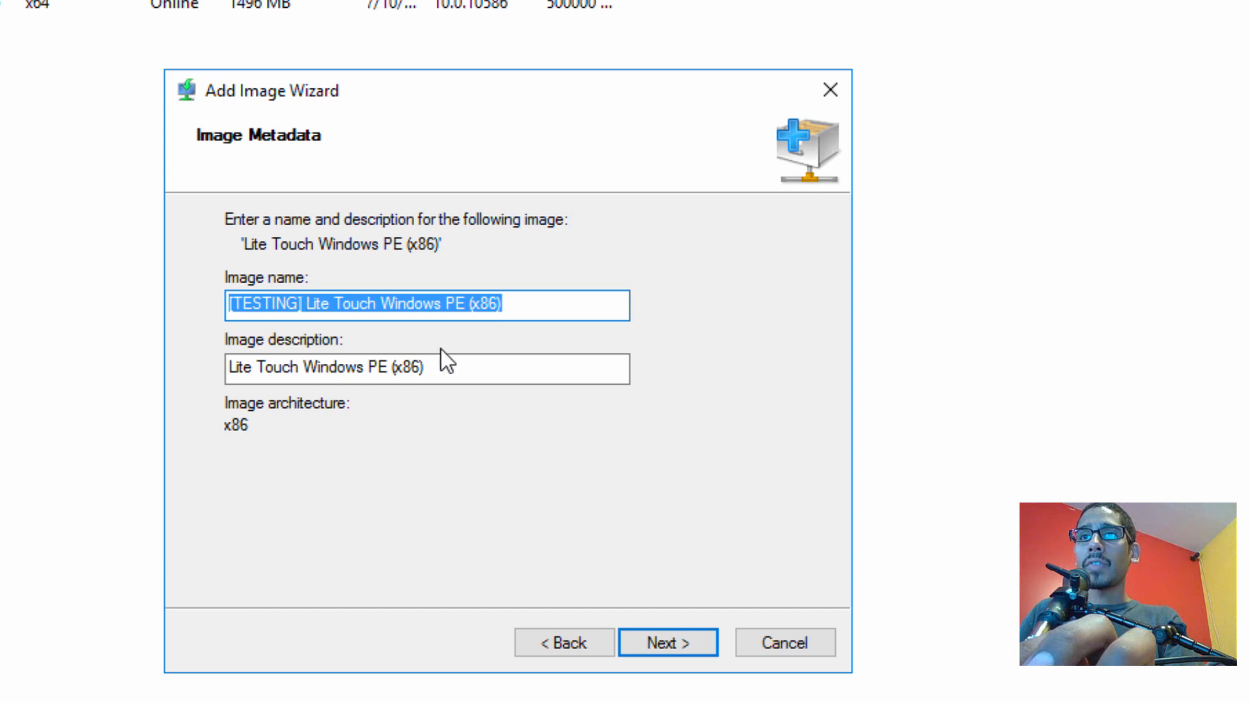
left_click_drag(424, 365, 146, 366)
key("ctrl+v")
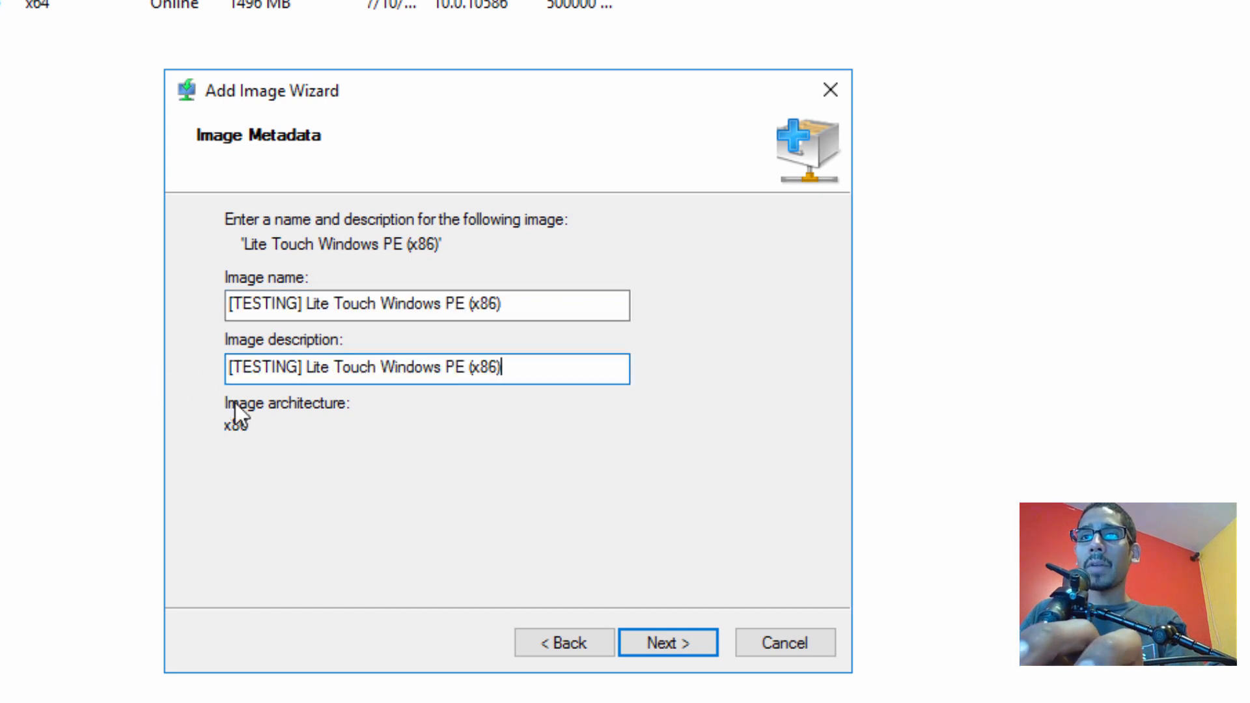
left_click(680, 644)
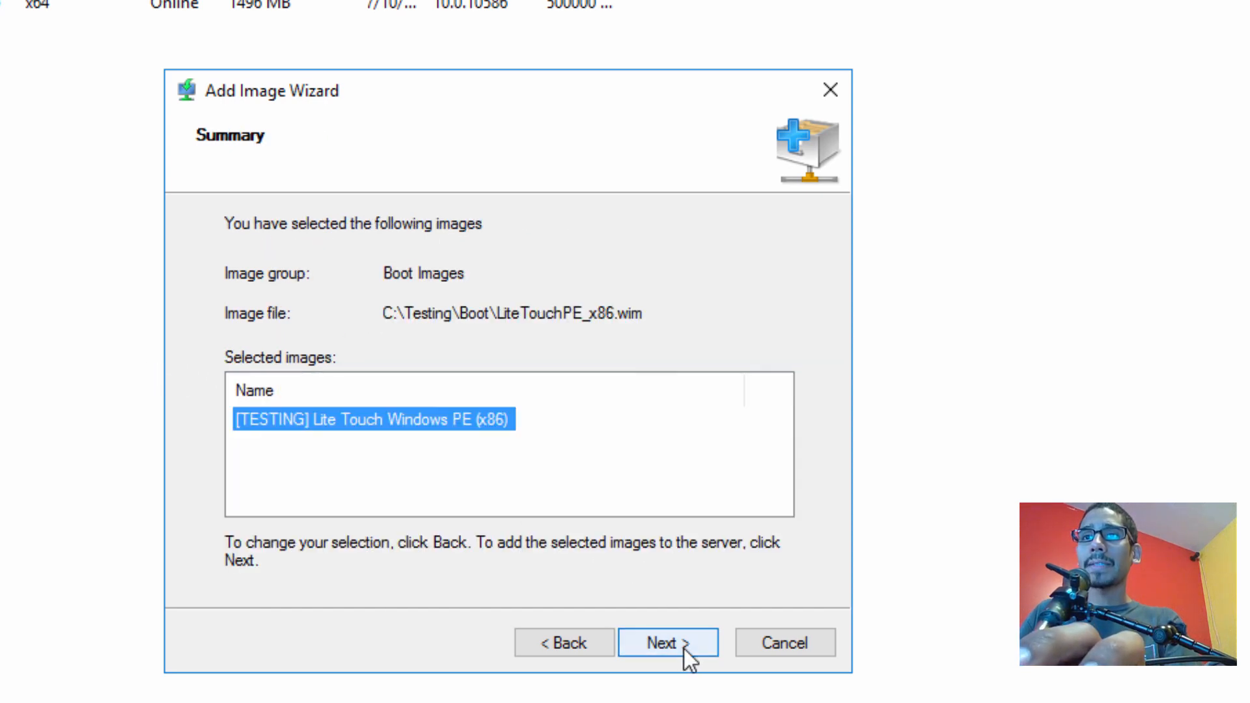
left_click(677, 649)
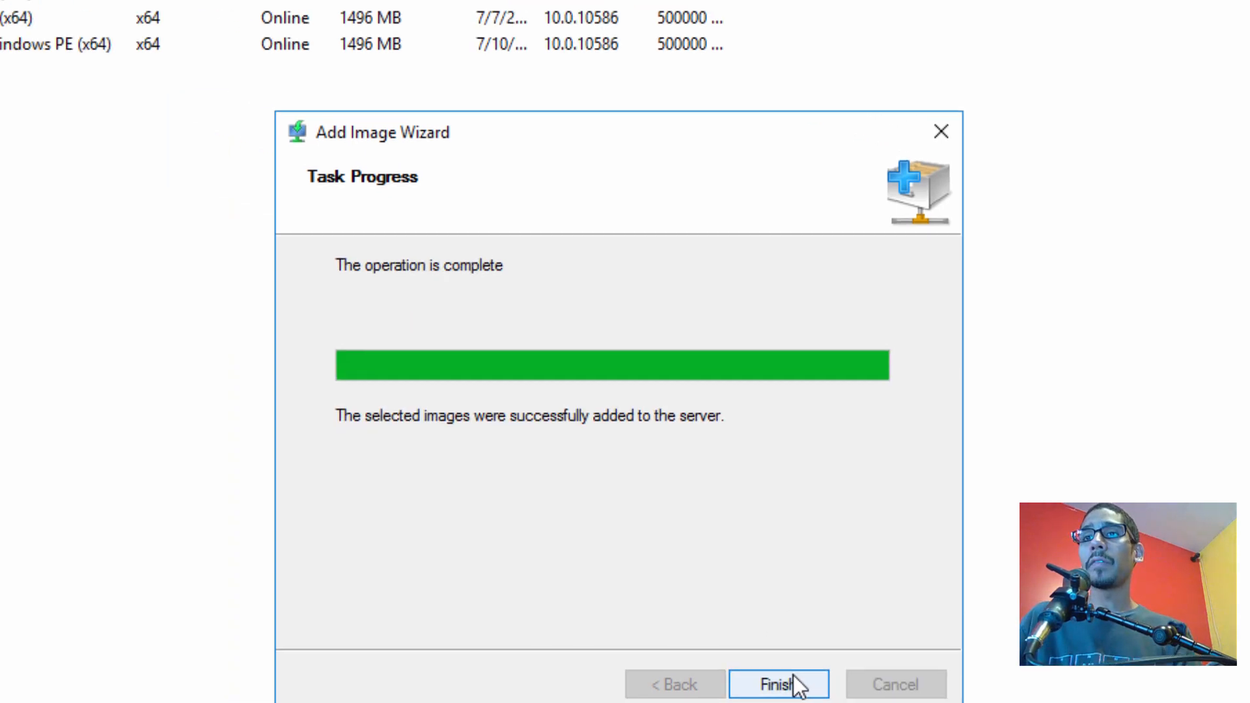
left_click(794, 680)
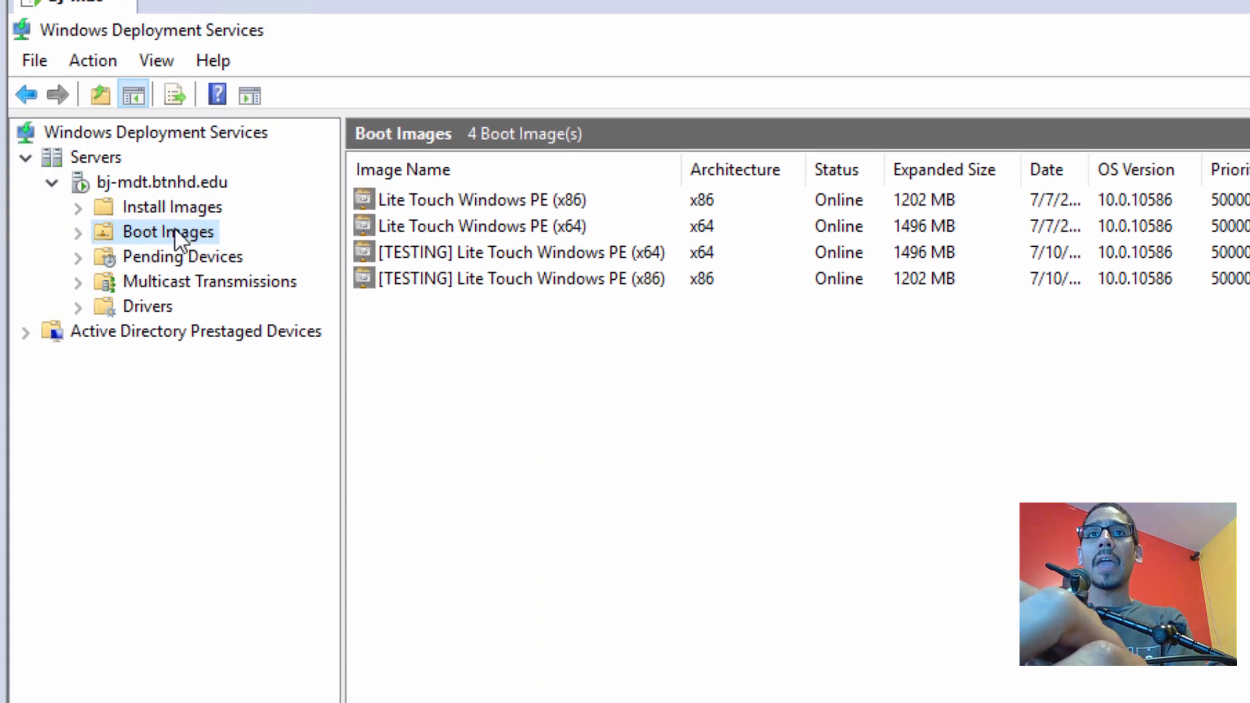
Restart bj-mdt.btnhd.edu through All Tasks > Restart and confirm the success message
right_click(174, 182)
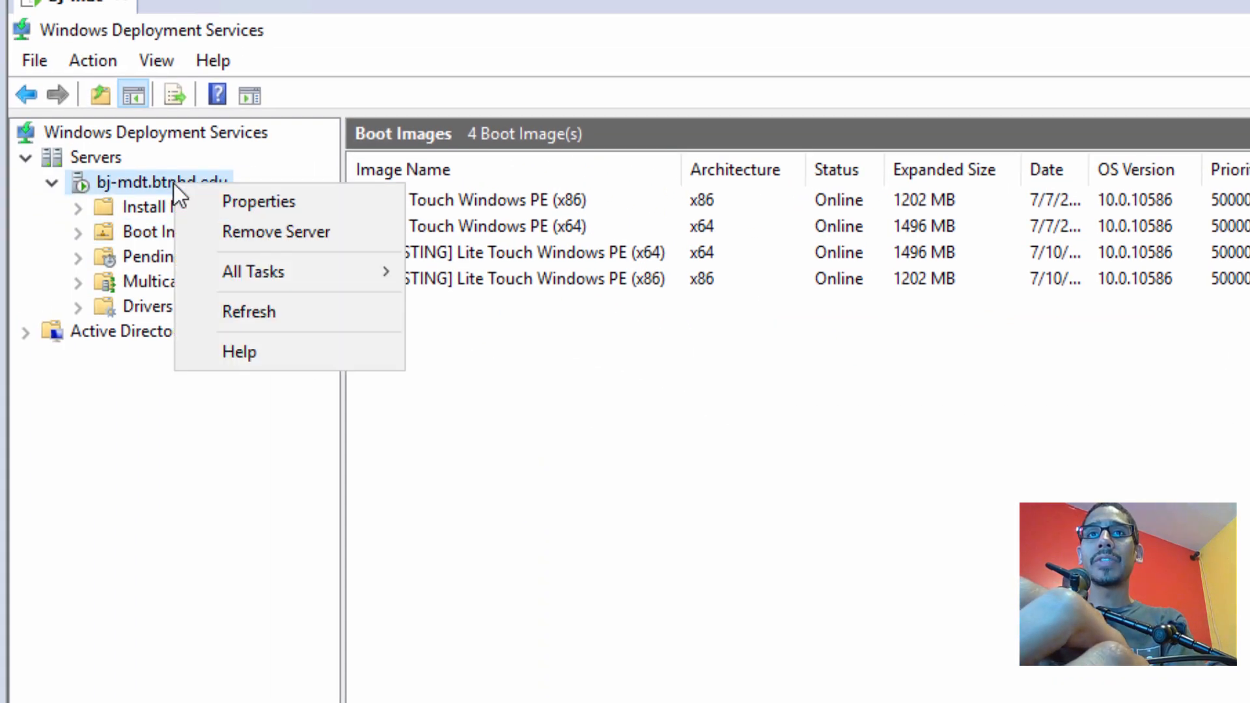
mouse_move(294, 275)
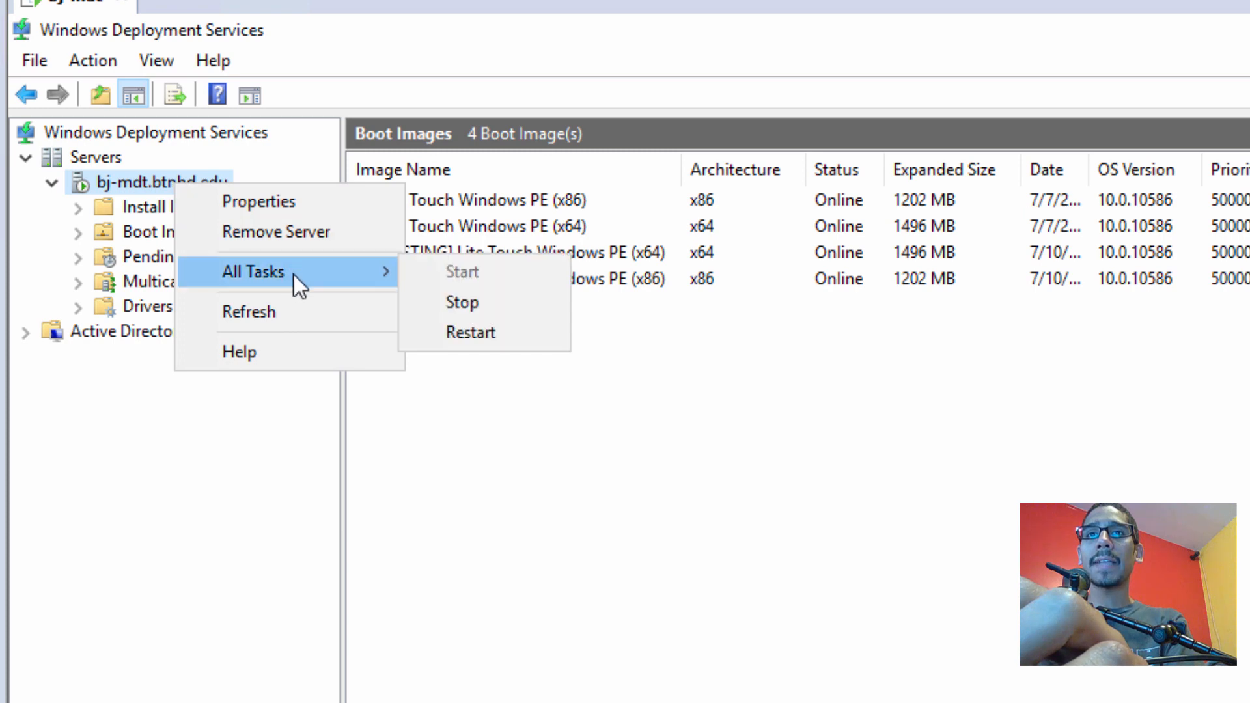
left_click(469, 332)
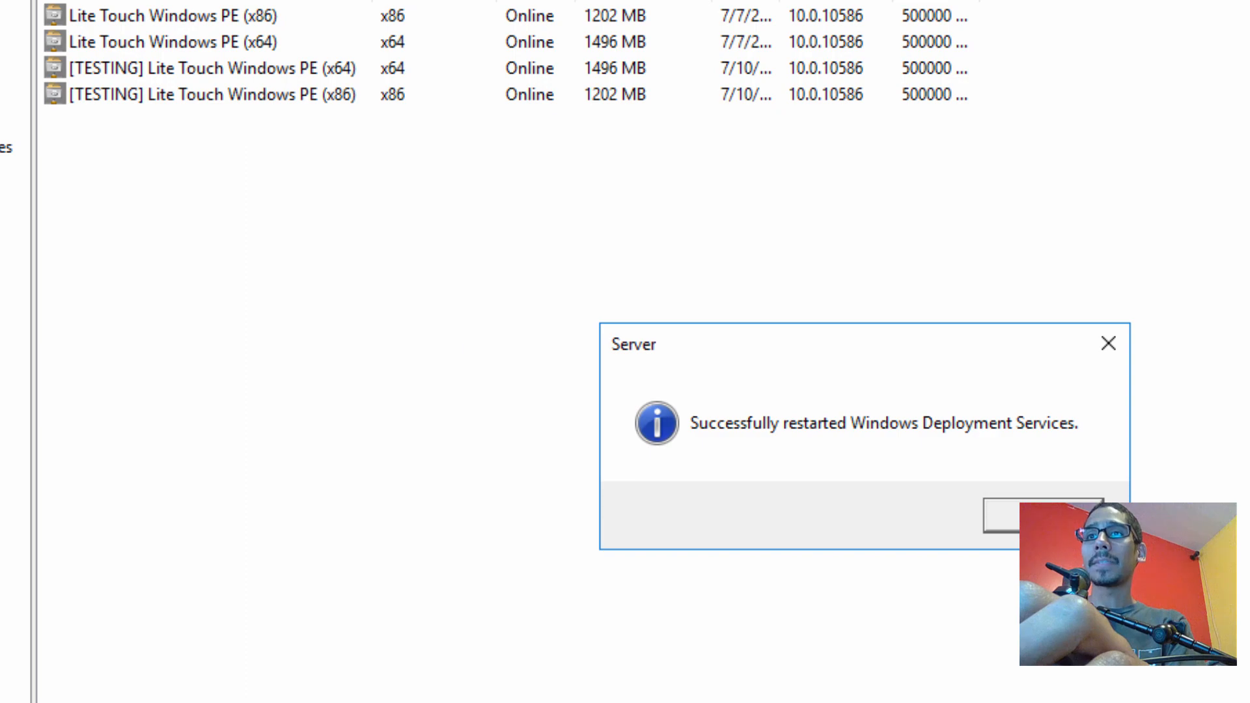
left_click(1042, 516)
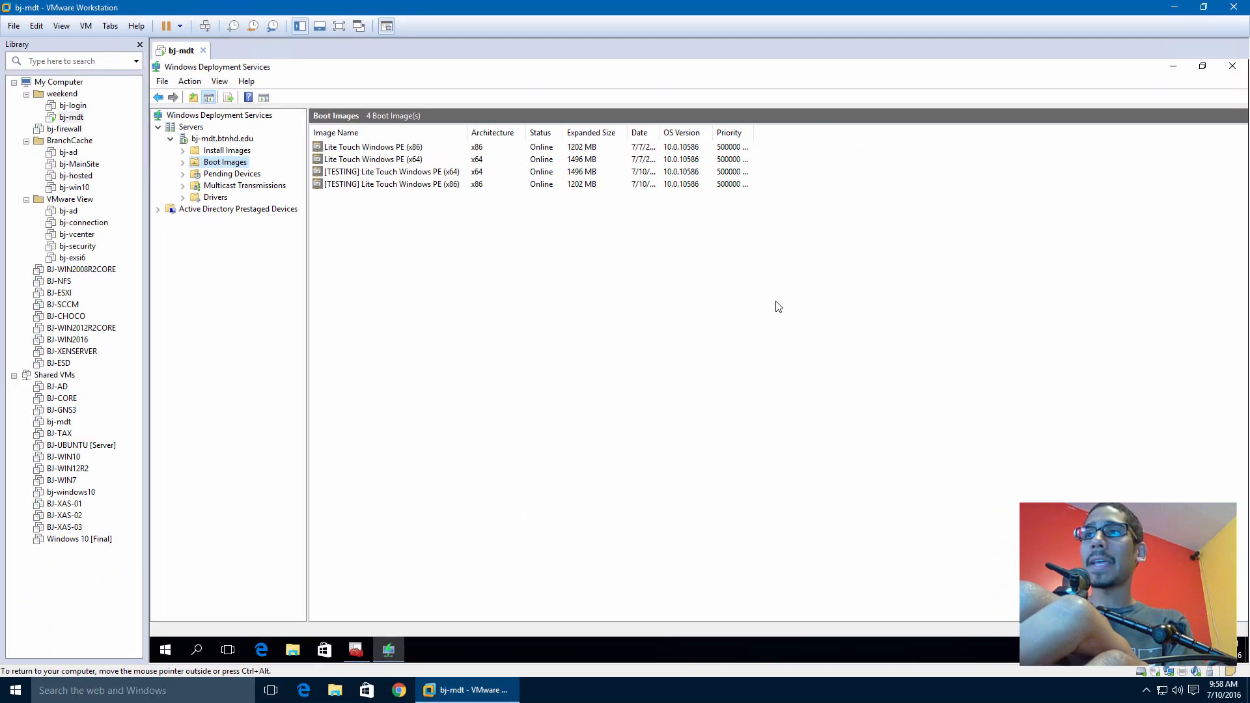
Create a new folder named bj-test on the VMs (E:) drive
left_click(1176, 7)
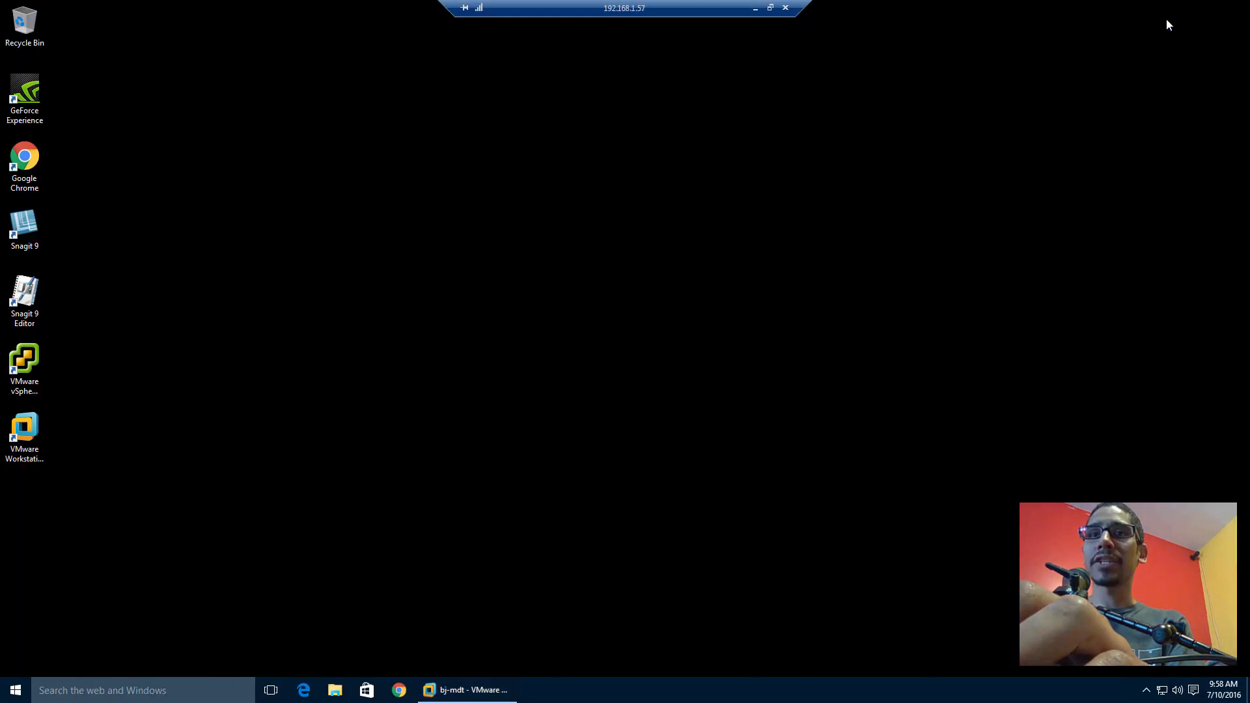
left_click(334, 690)
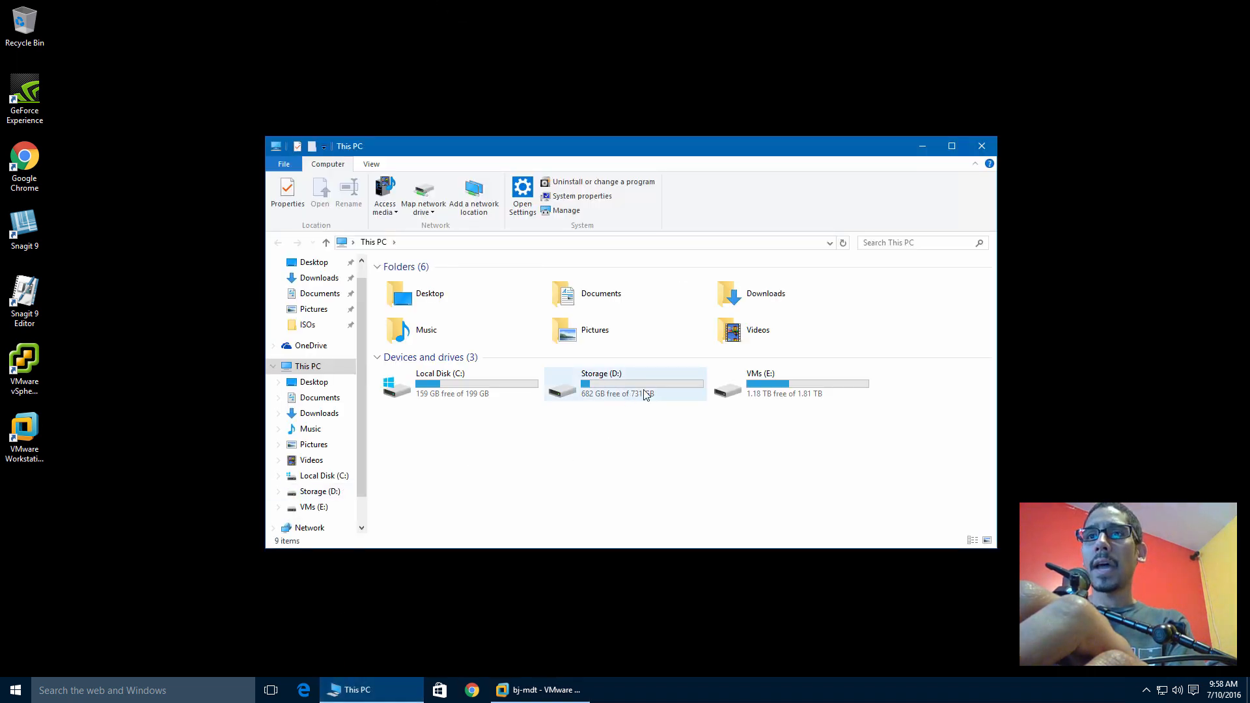
double_click(759, 385)
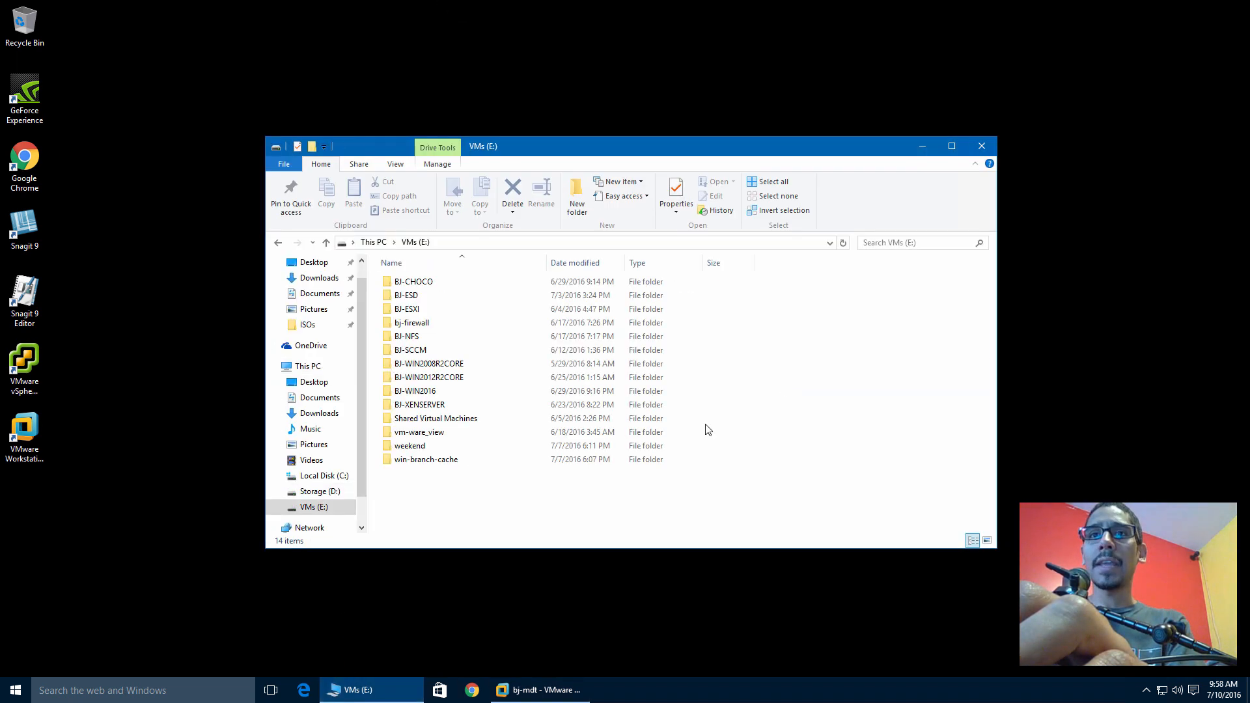
left_click(589, 205)
type("bj-test")
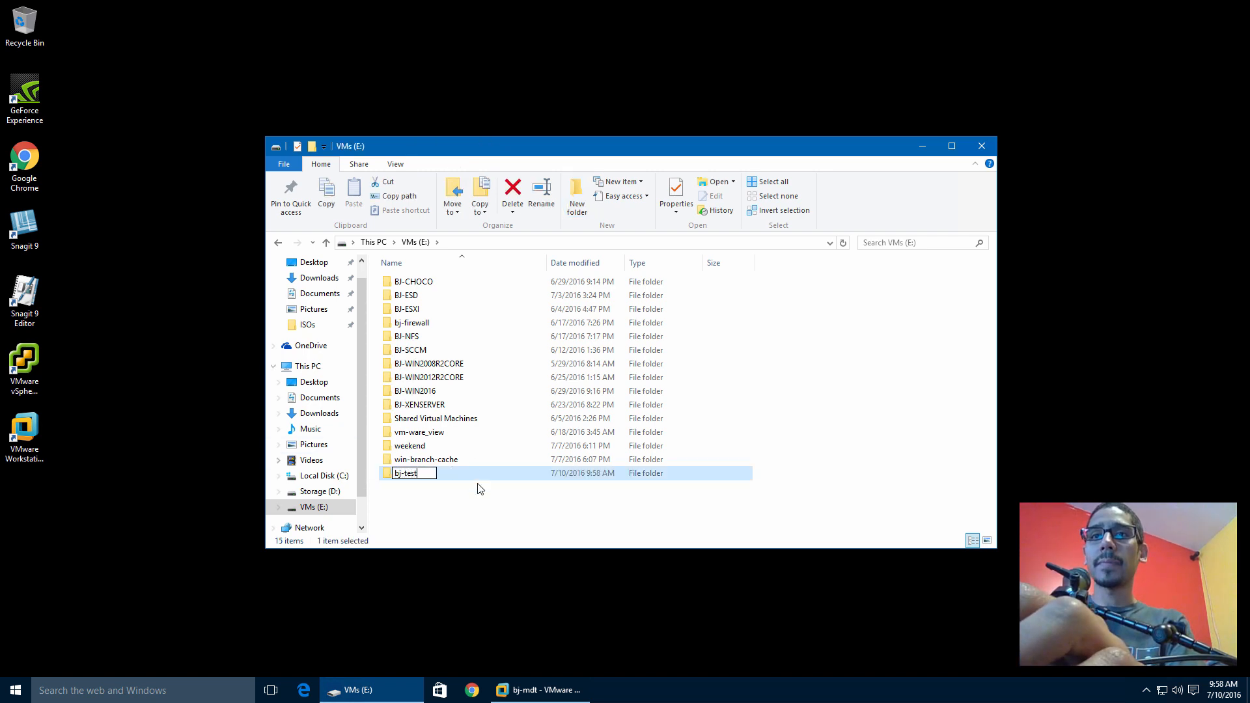
key("Return")
Copy the bj-test folder's path, close File Explorer and return to VMware Workstation
double_click(418, 474)
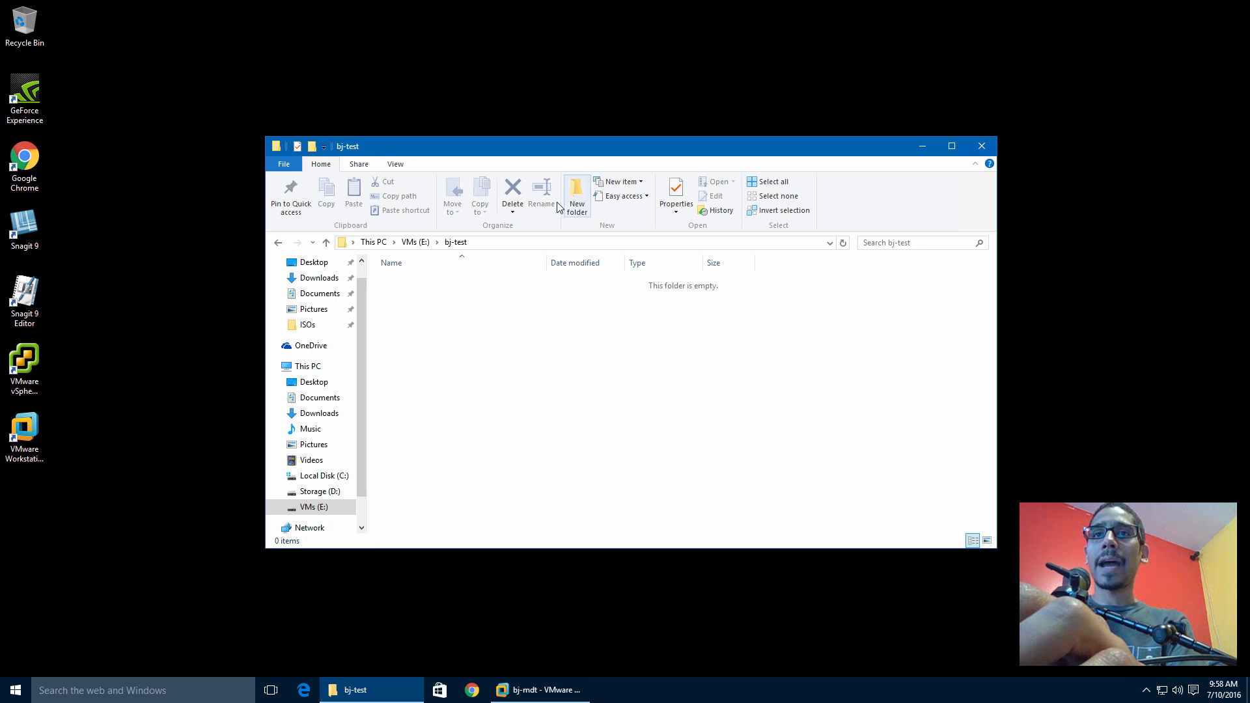
left_click(374, 245)
right_click(374, 245)
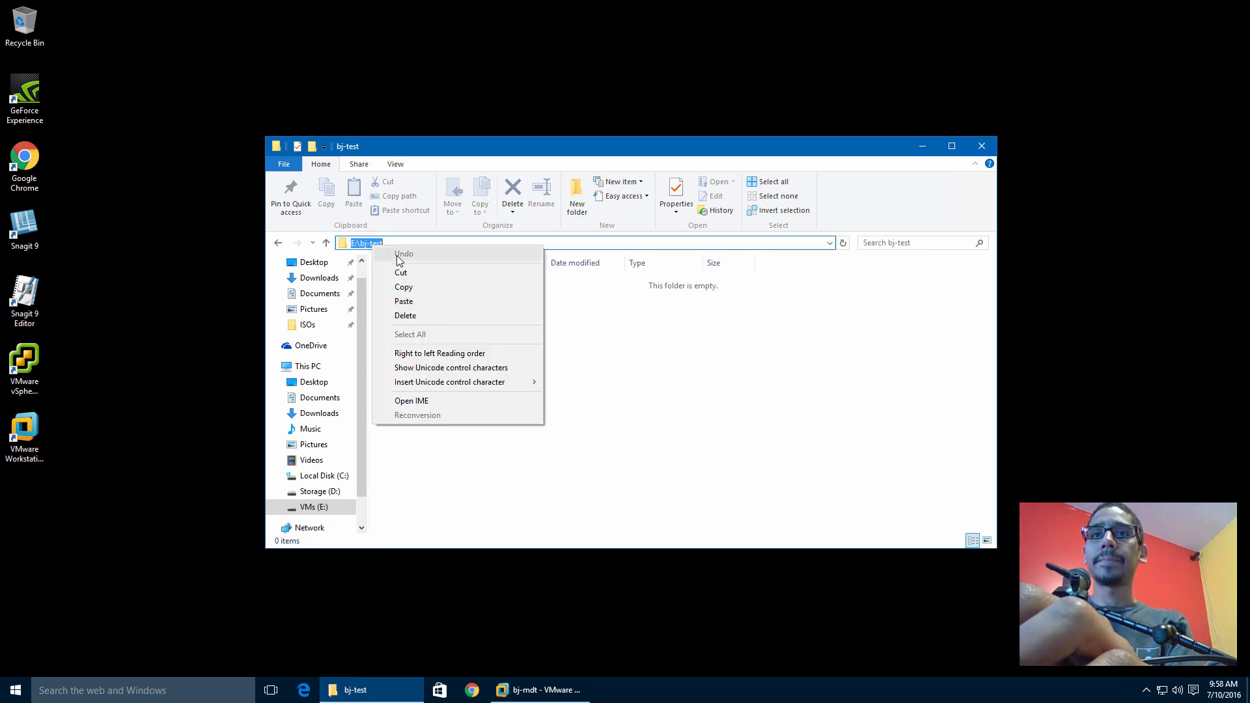
left_click(405, 286)
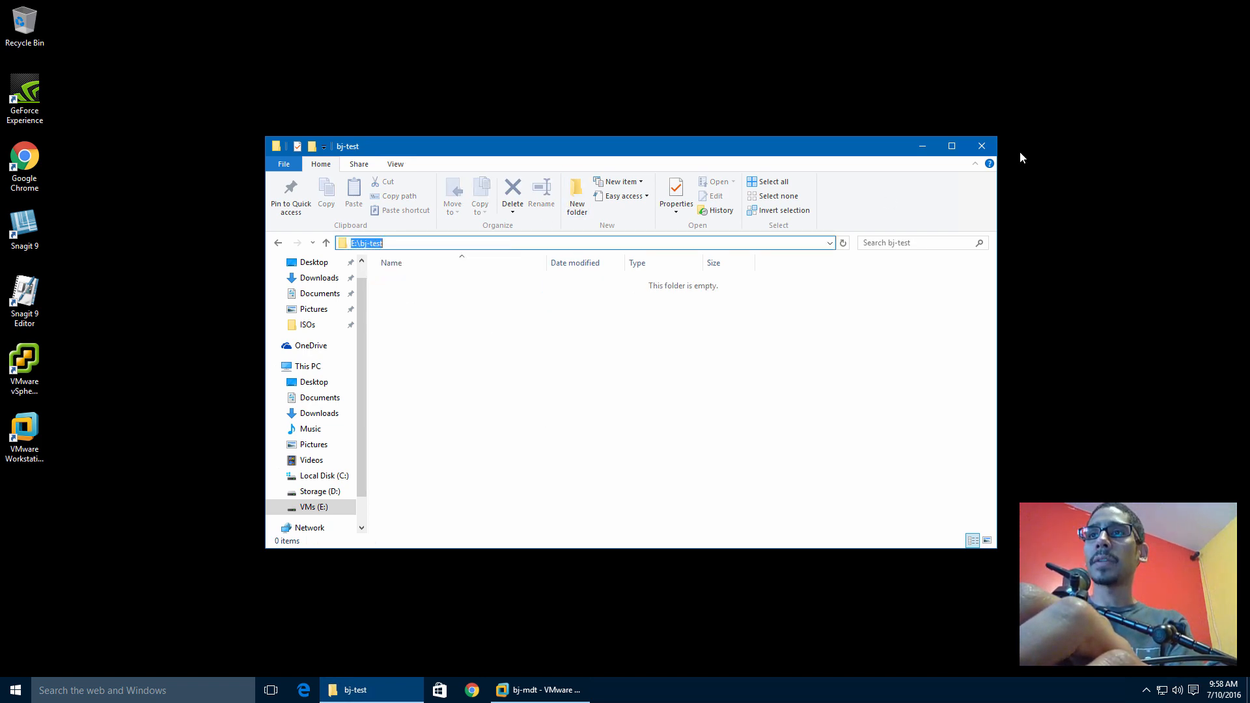
left_click(981, 146)
left_click(469, 695)
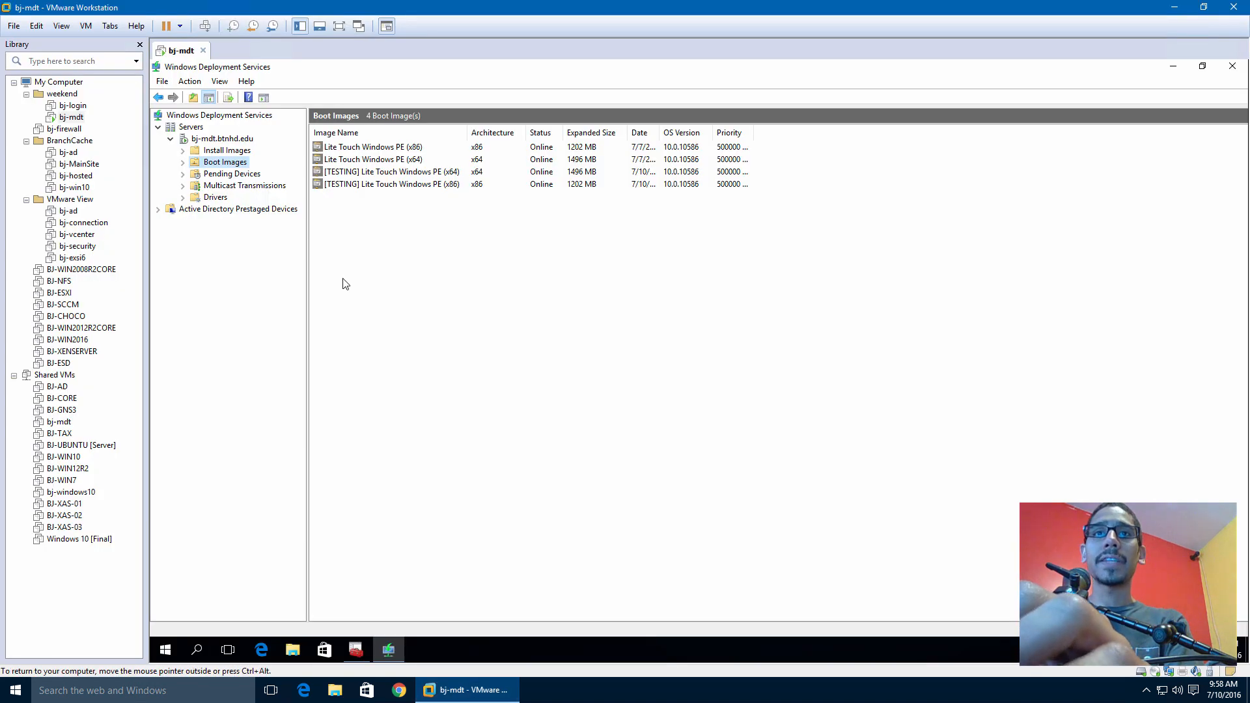
Start a Typical new virtual machine with Windows 7 x64 as the guest OS
left_click(14, 27)
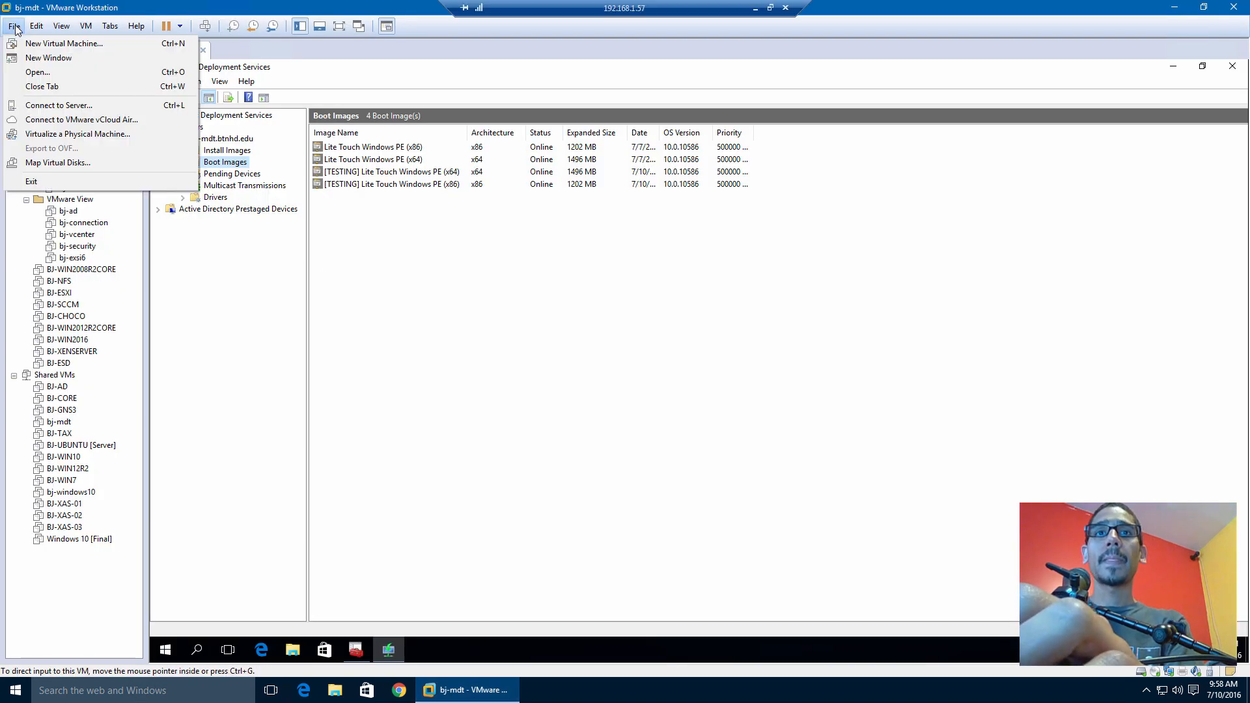
left_click(46, 43)
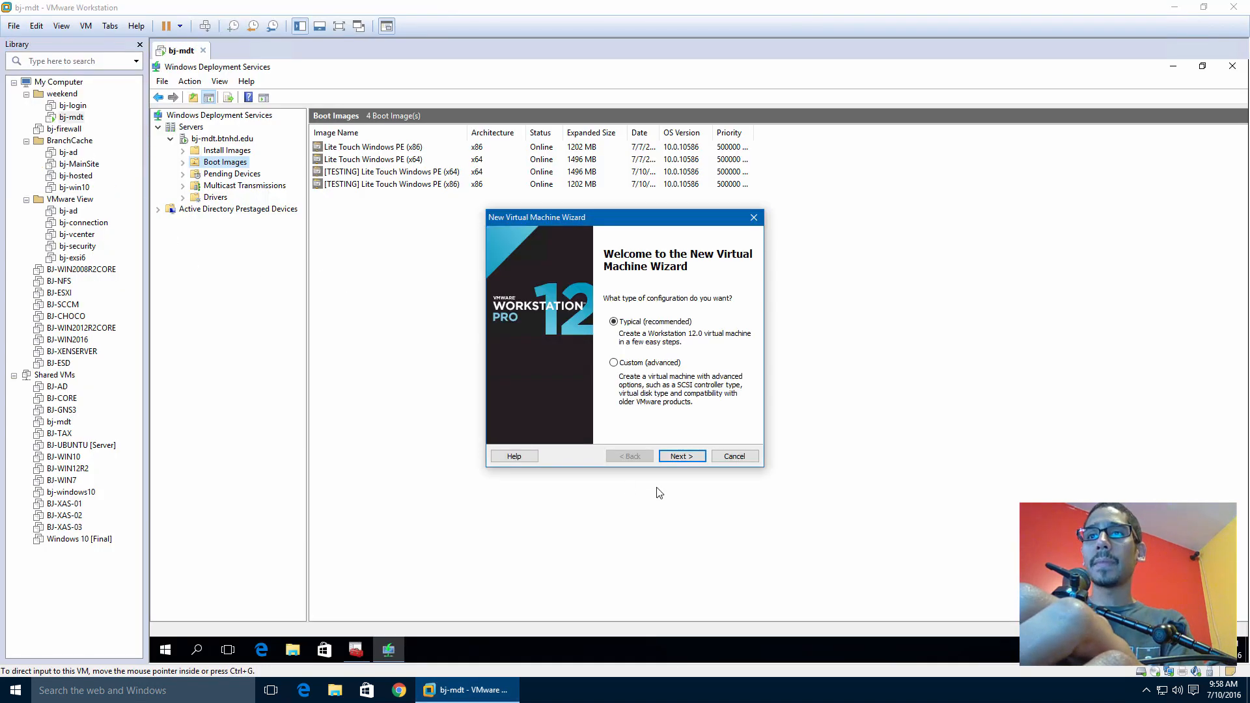
left_click(691, 458)
left_click(692, 457)
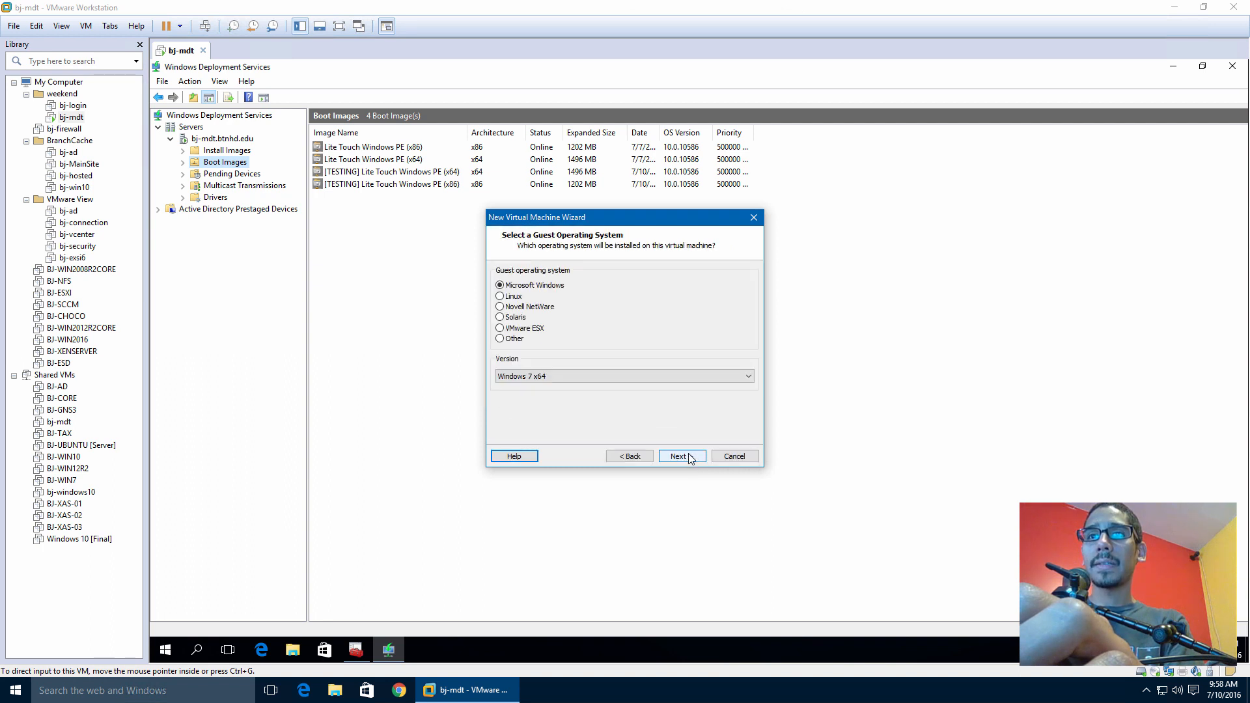
left_click(686, 457)
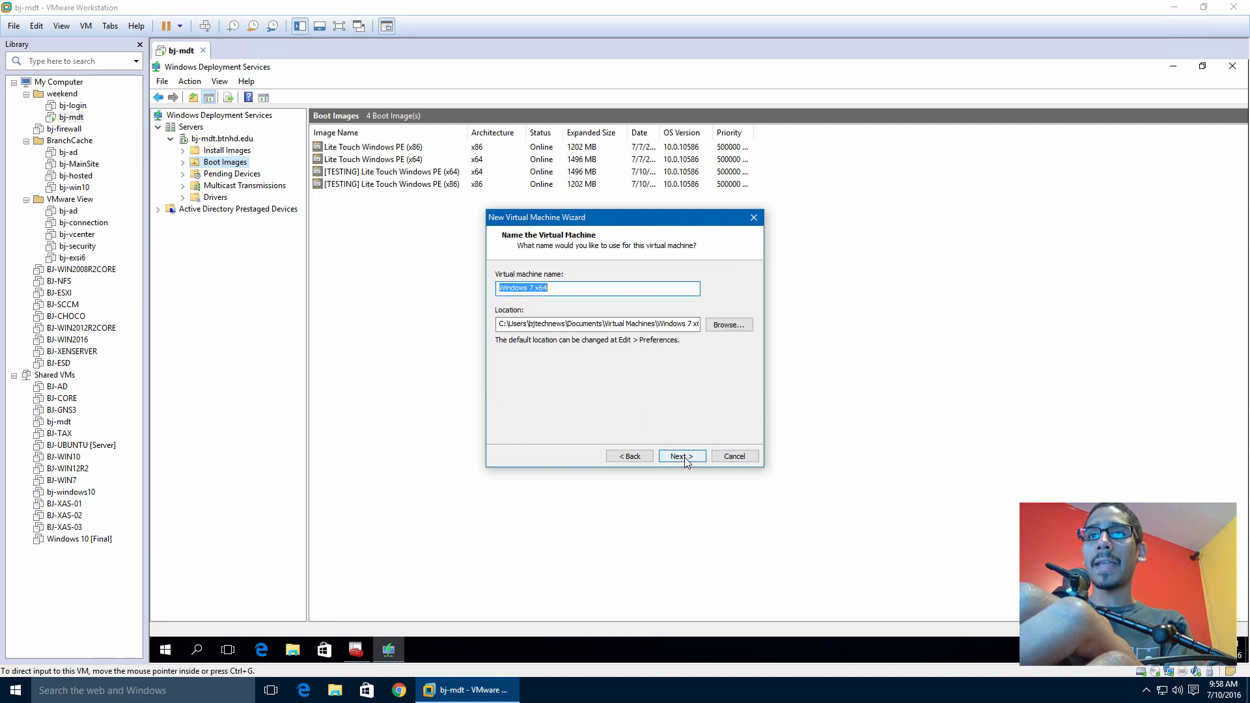
Name the VM bj-test in E:\bj-test, keep the 60 GB disk, and finish
left_click(621, 325)
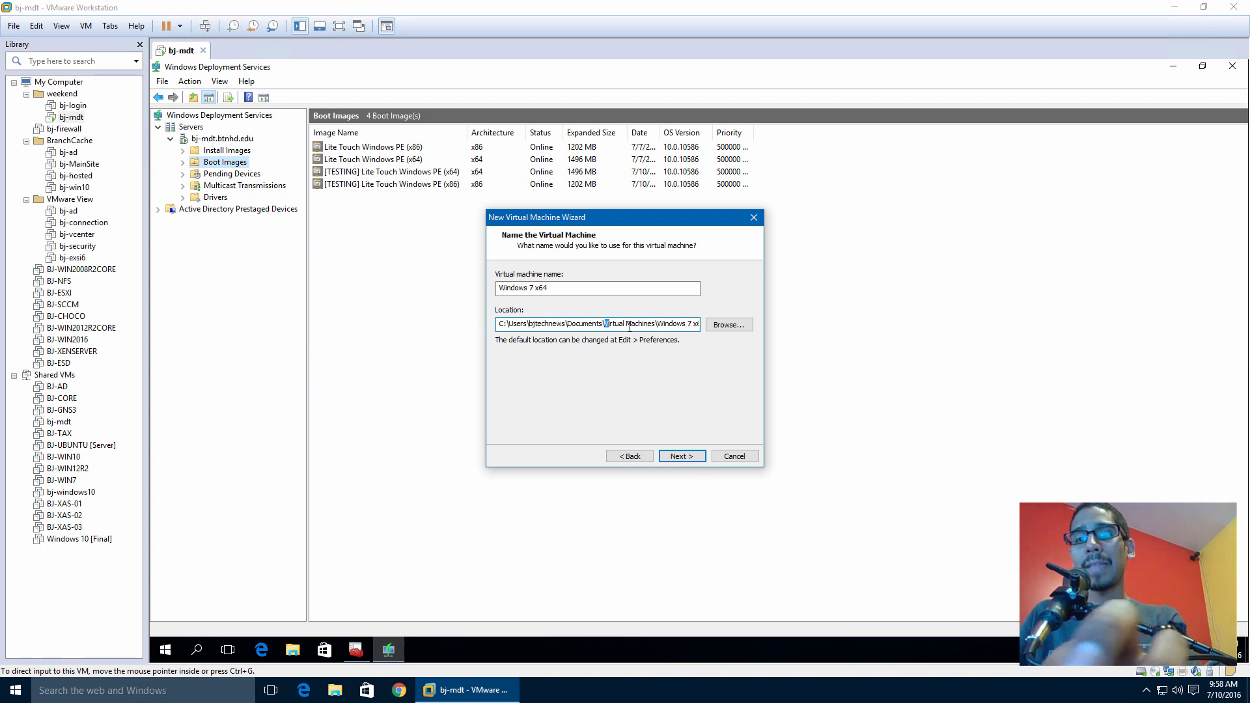
key("ctrl+a")
type("E:\\bj-test")
left_click(586, 294)
key("ctrl+a")
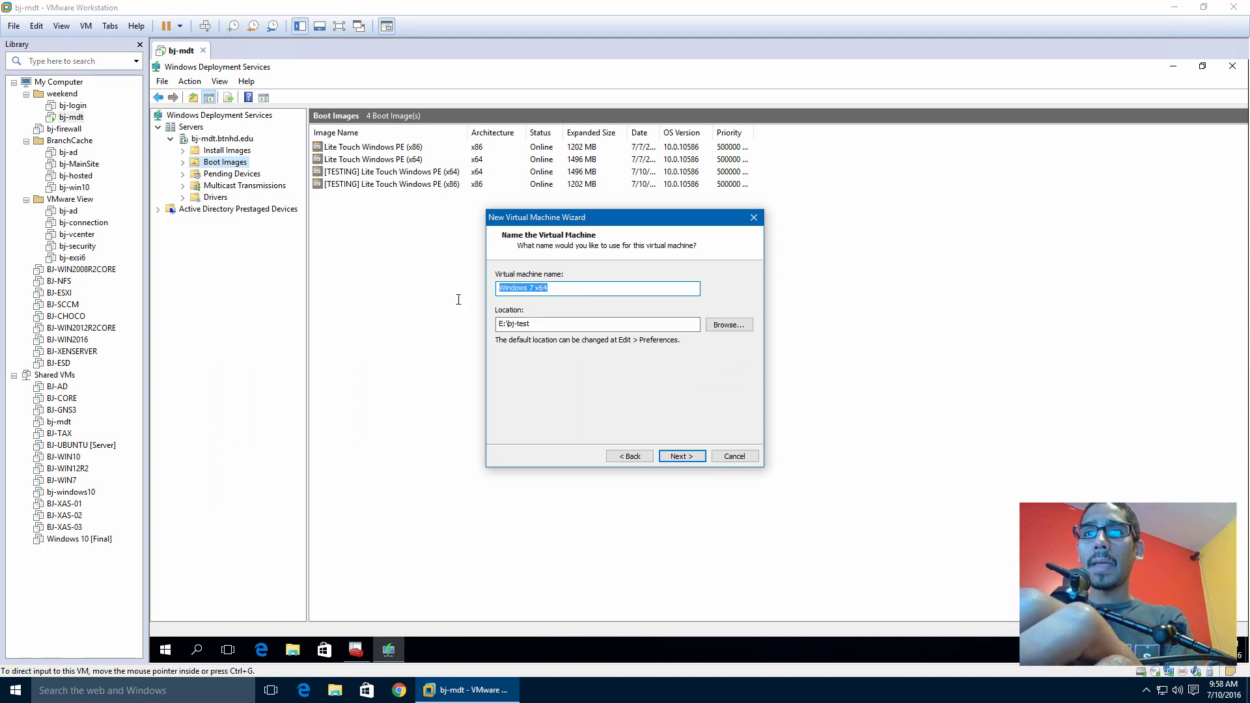
type("bj-test")
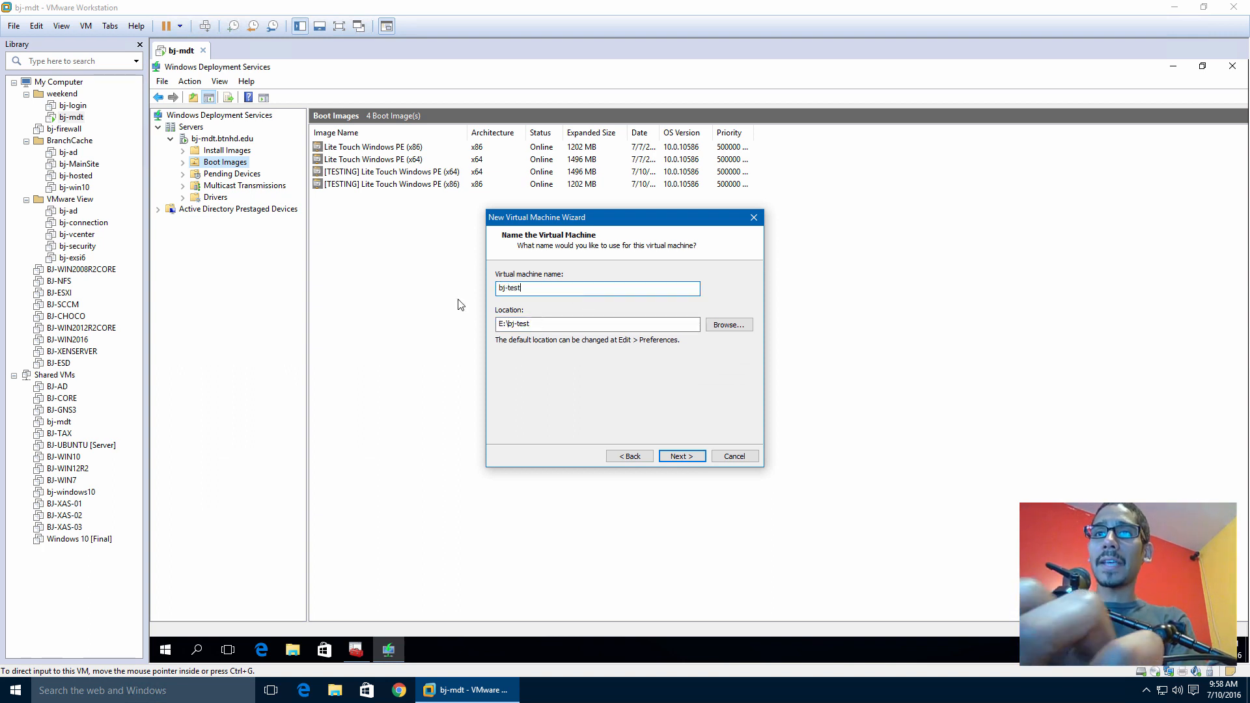
left_click(685, 457)
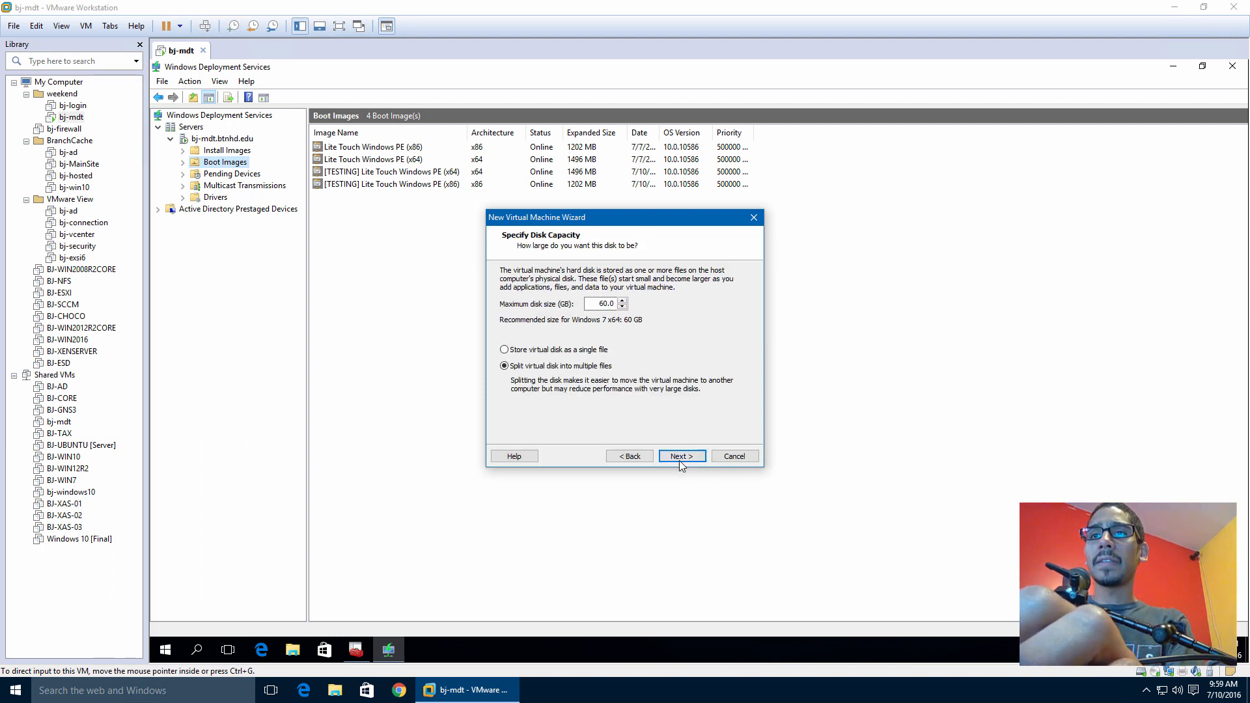
left_click(678, 458)
left_click(679, 459)
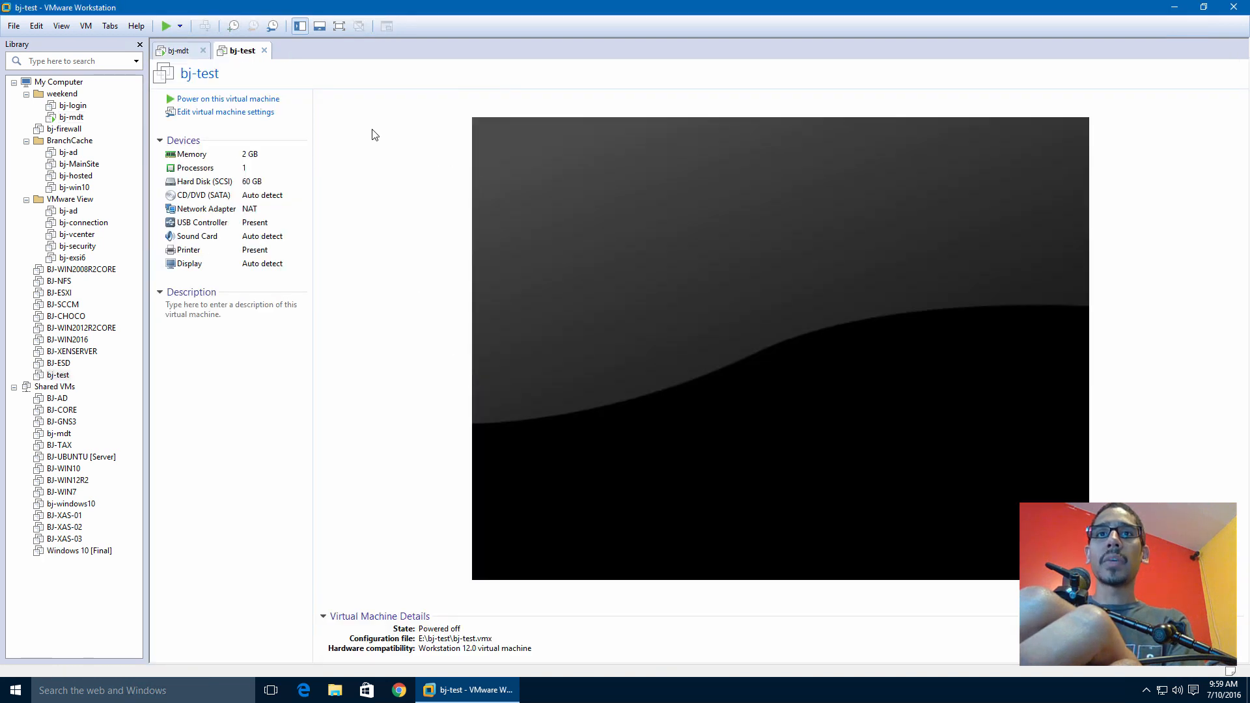
PXE-boot bj-test to the Lite Touch image menu, then open the Testing share's Media node
left_click(254, 102)
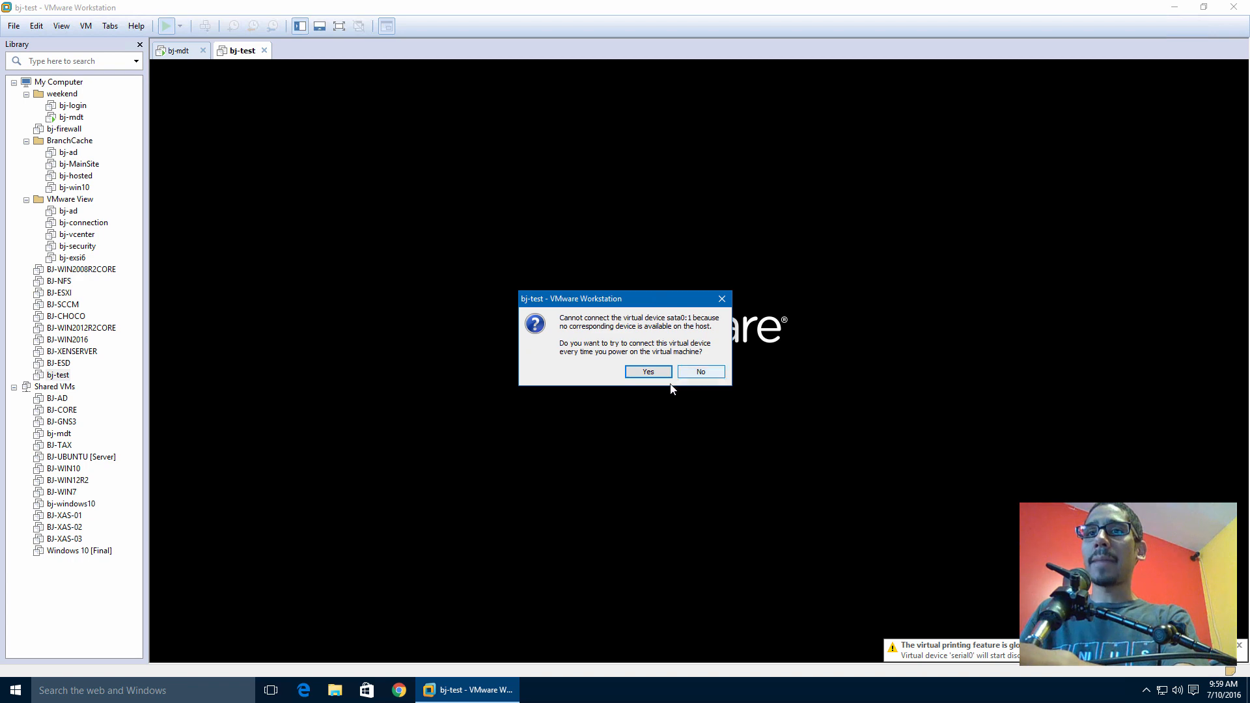
left_click(662, 377)
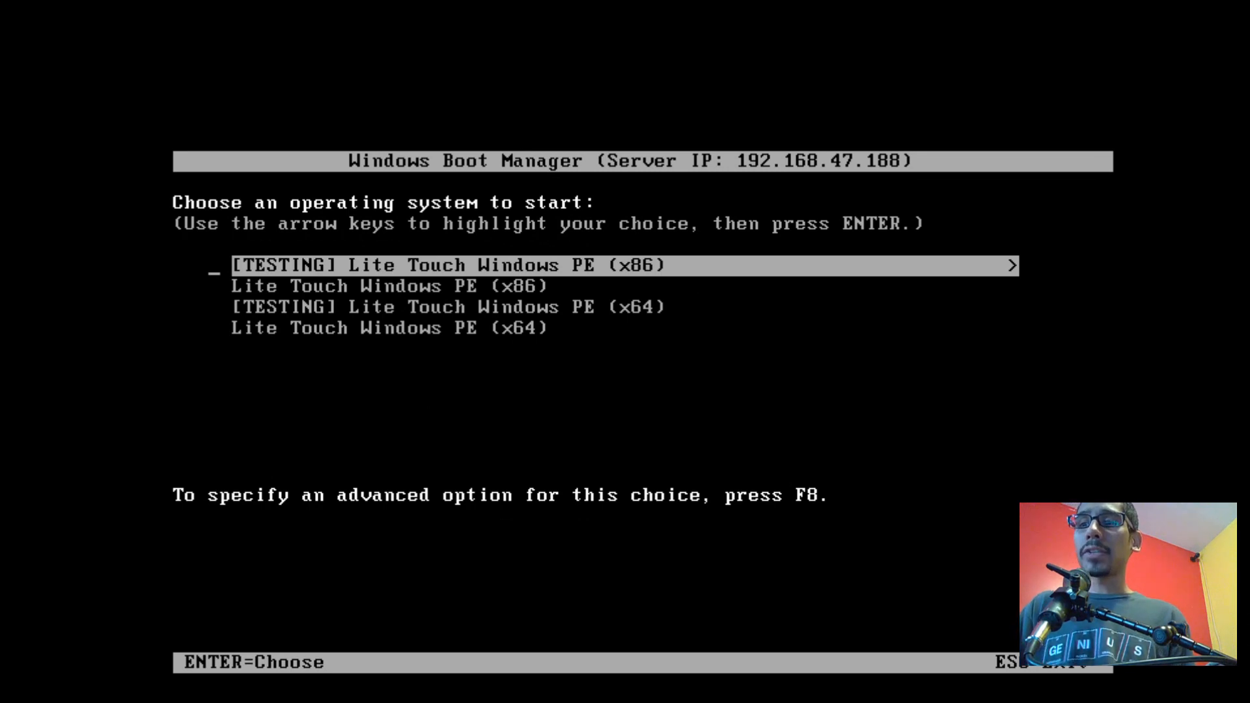
key("Down")
key("Down")
key("Down")
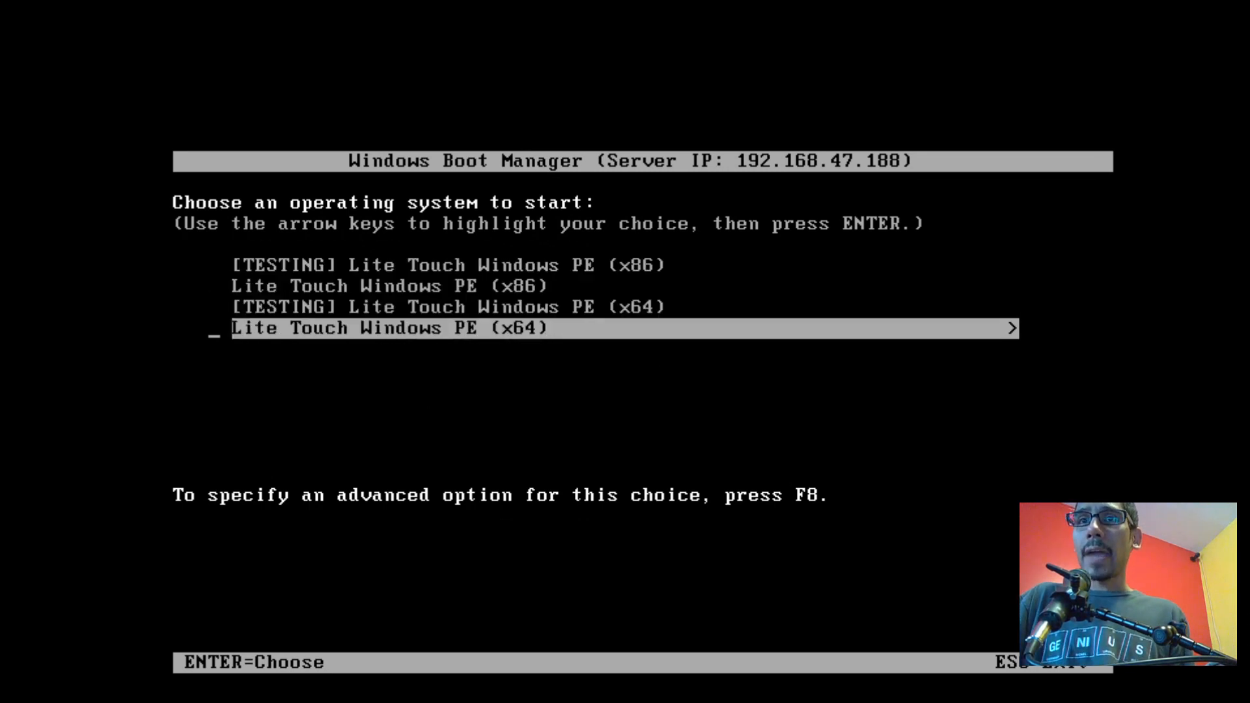
key("Up")
key("Up")
key("Down")
key("Up")
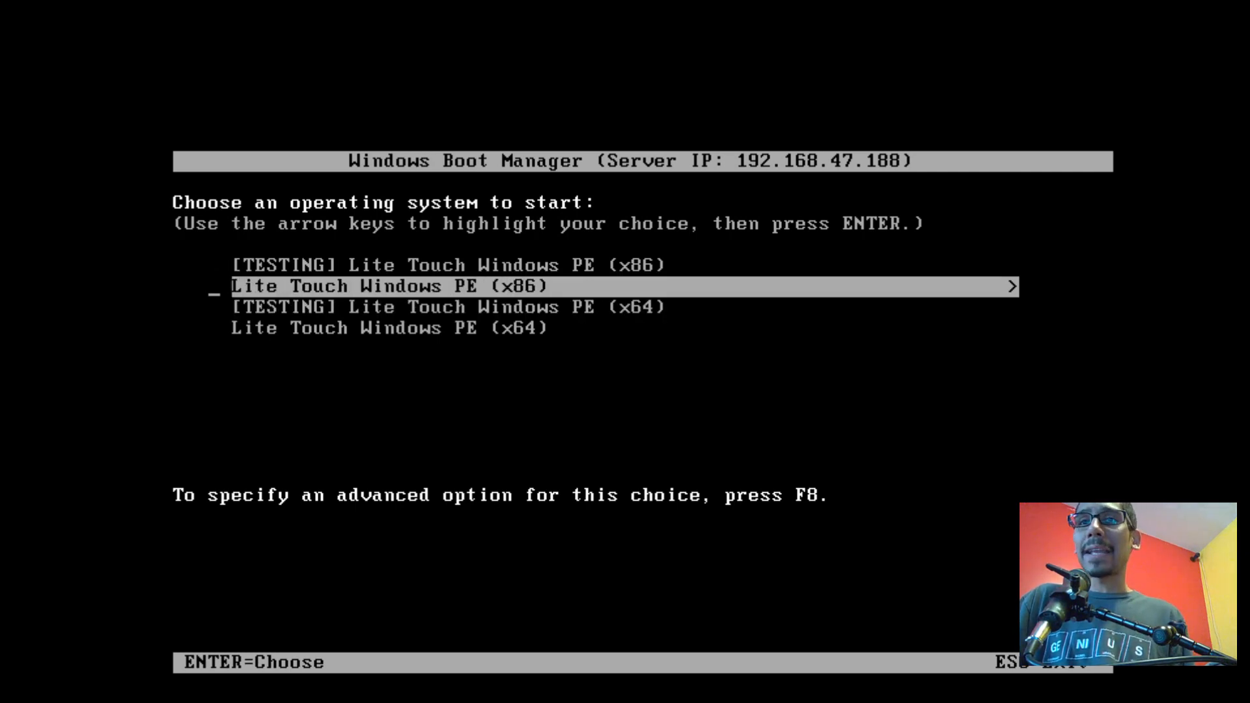
key("Down")
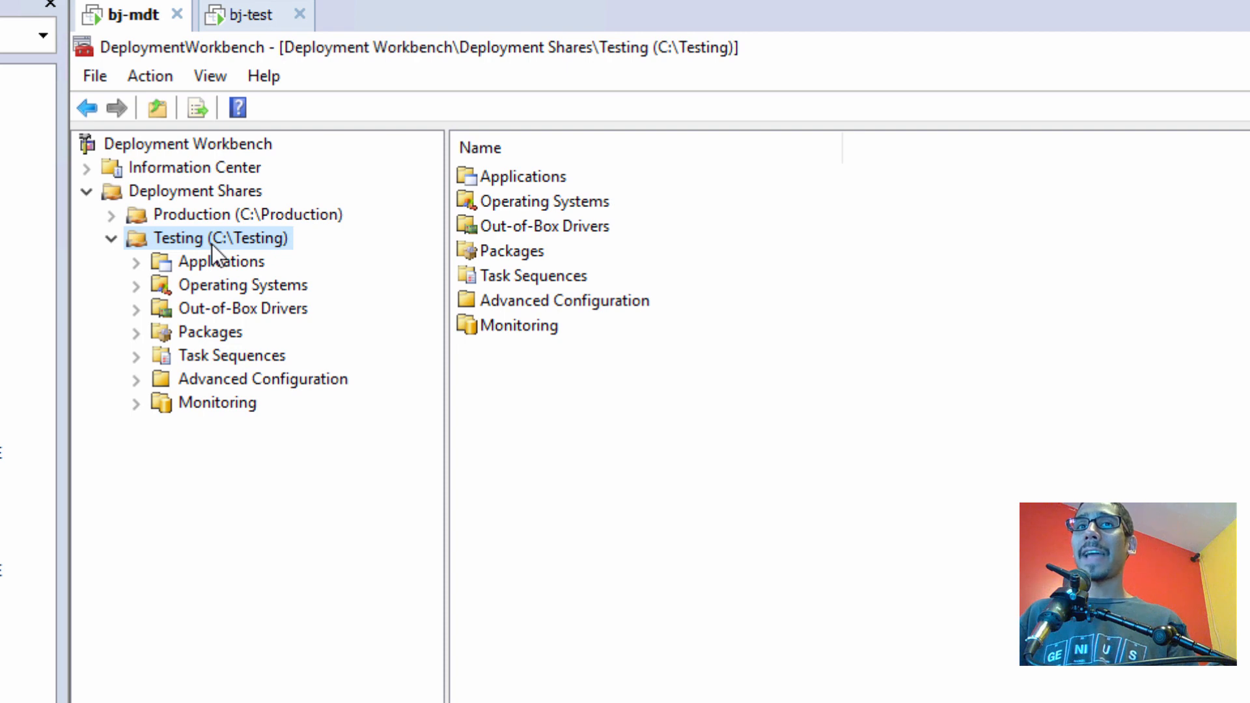
left_click(136, 384)
left_click(220, 450)
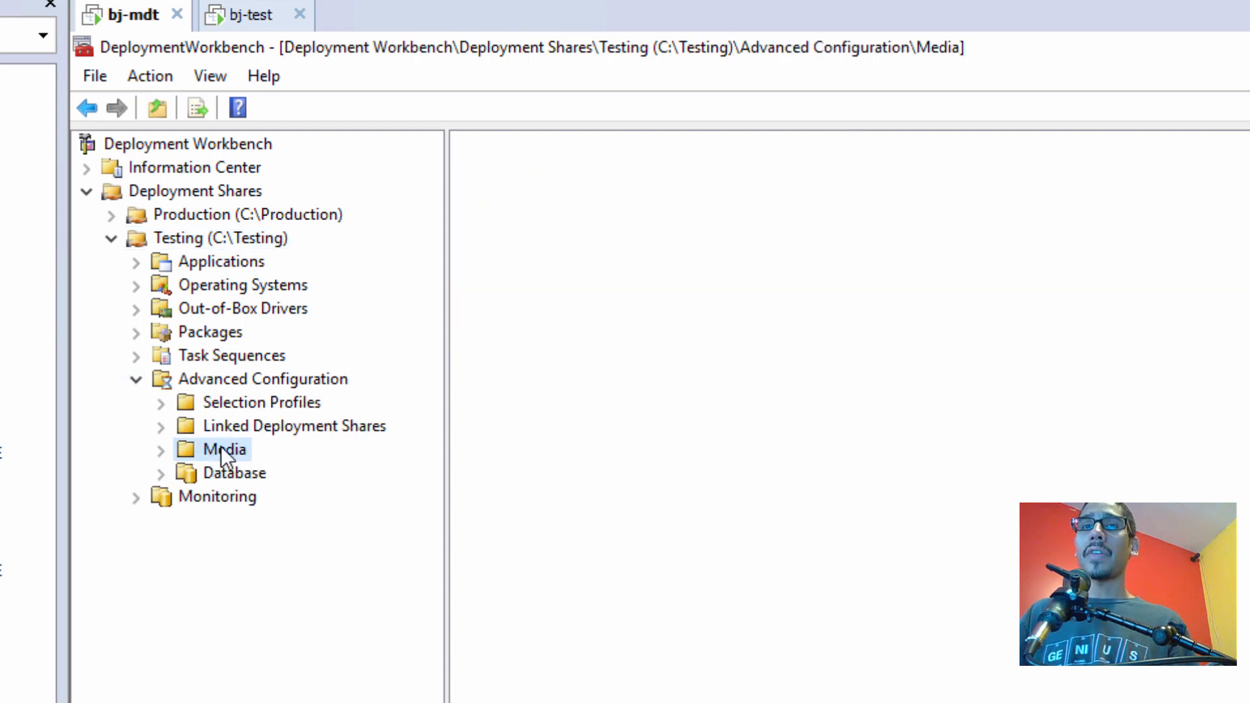